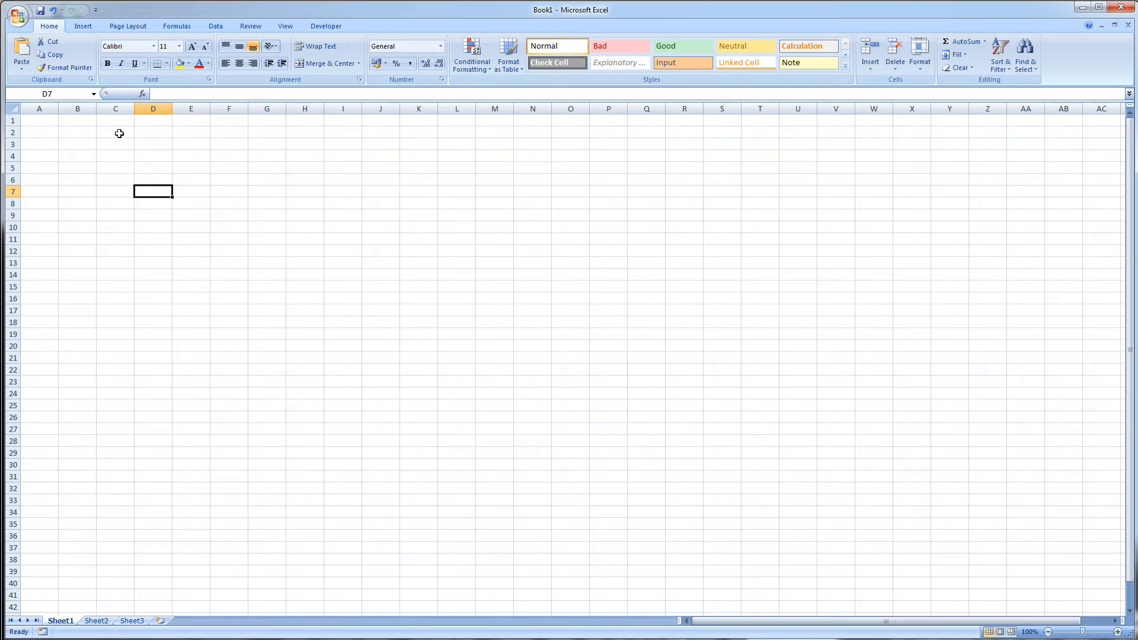
click(116, 108)
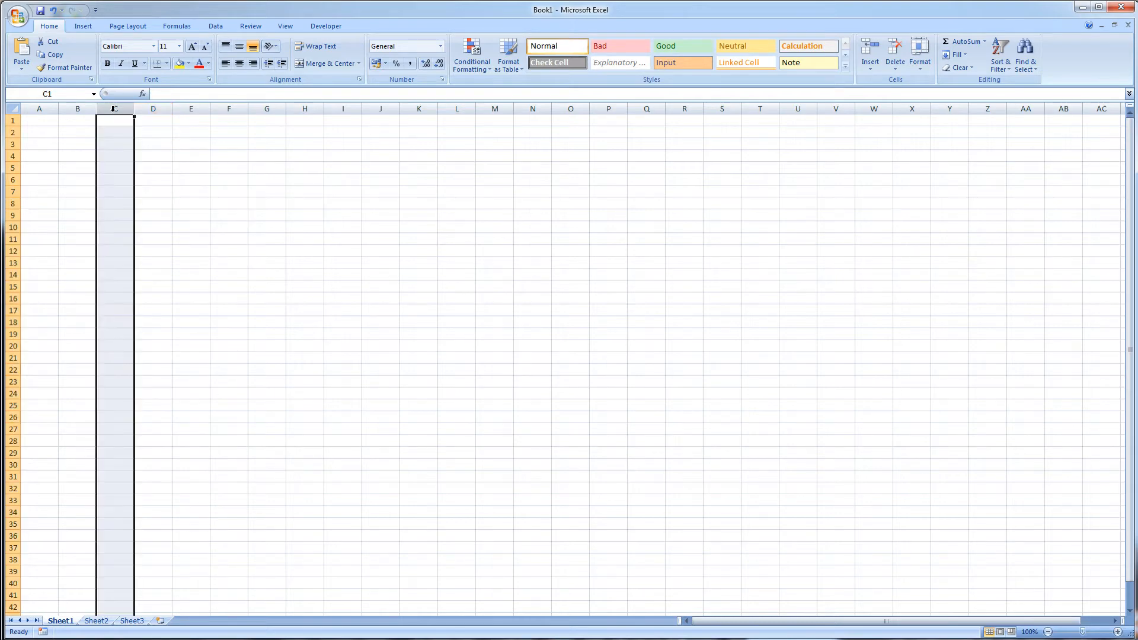
click(13, 156)
click(175, 93)
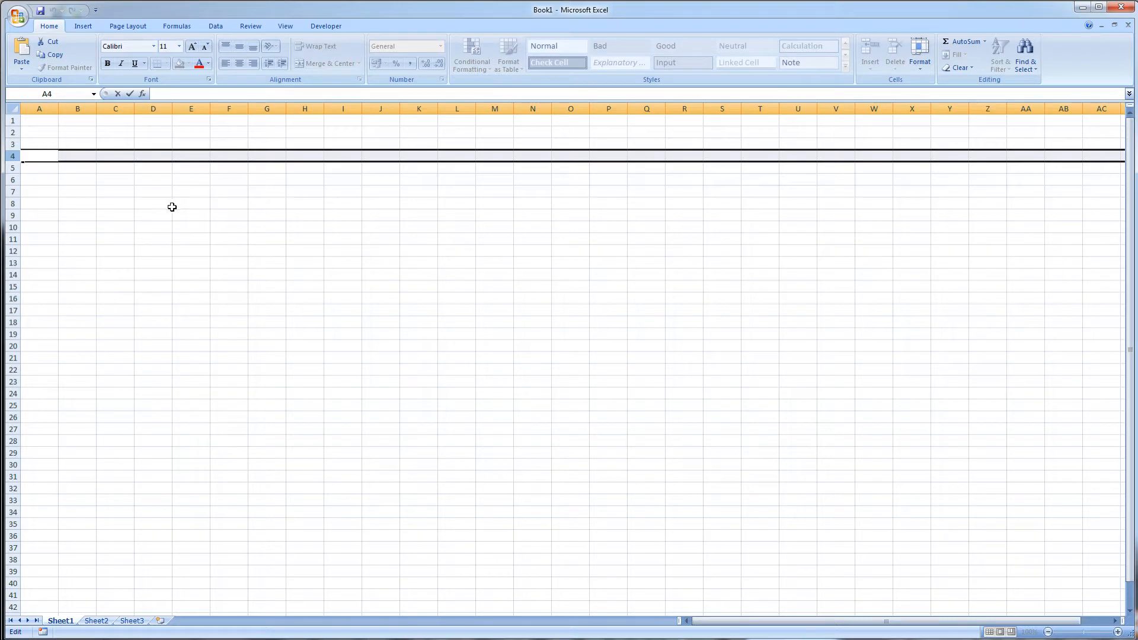
click(75, 136)
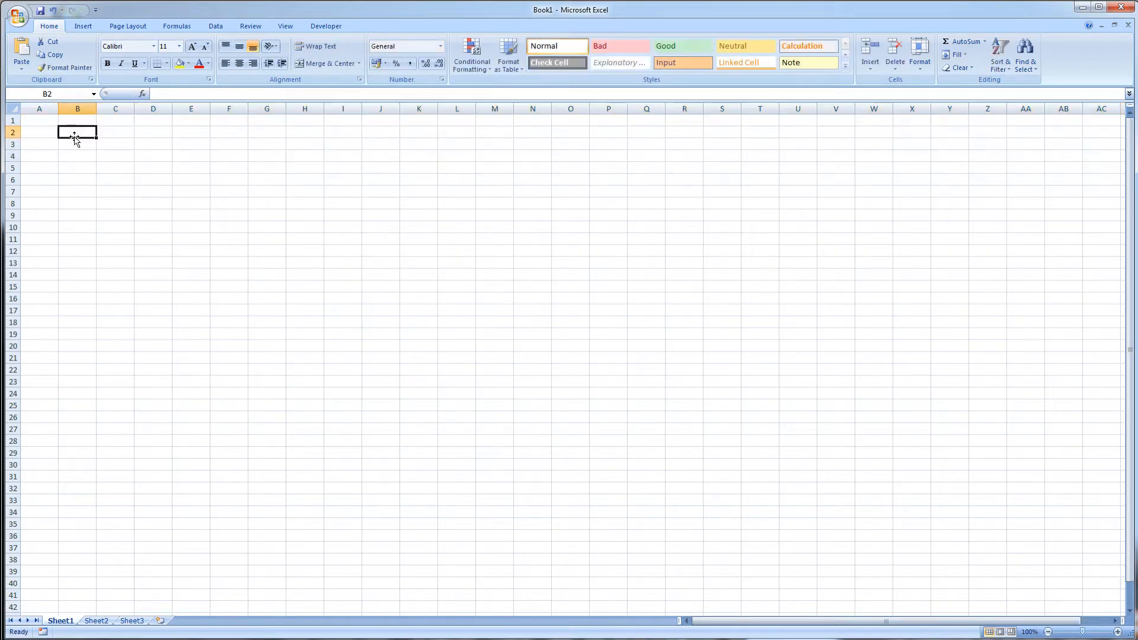
- Enter the number 2 in cell A1
click(36, 122)
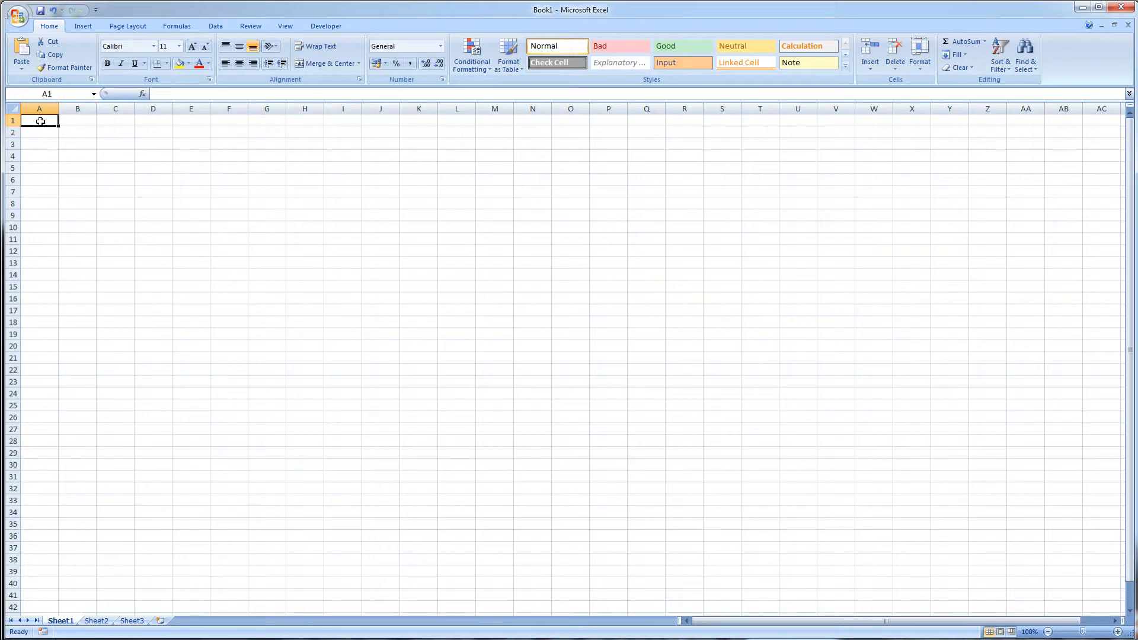
text(2)
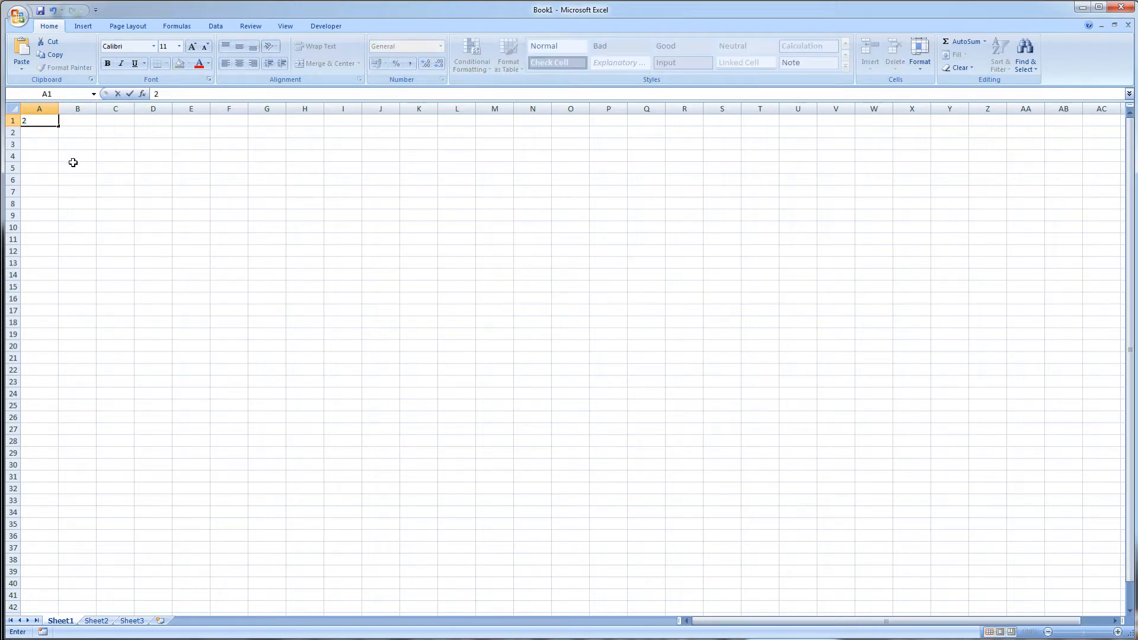
click(164, 155)
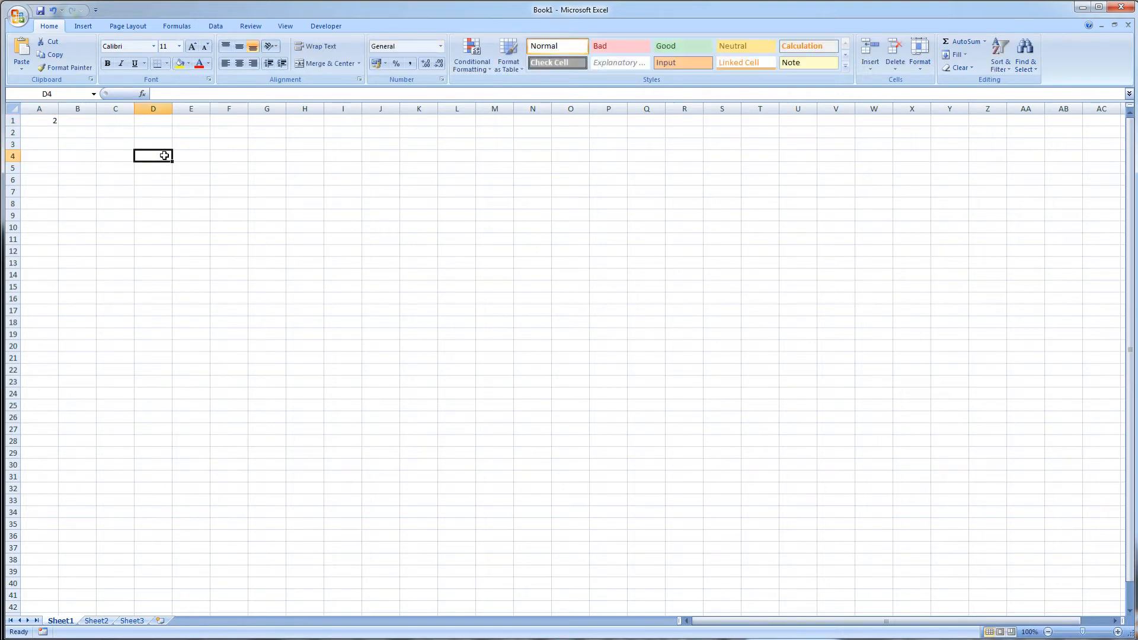
- Move the value in cell A1 to B3, and move it back to A1
click(47, 122)
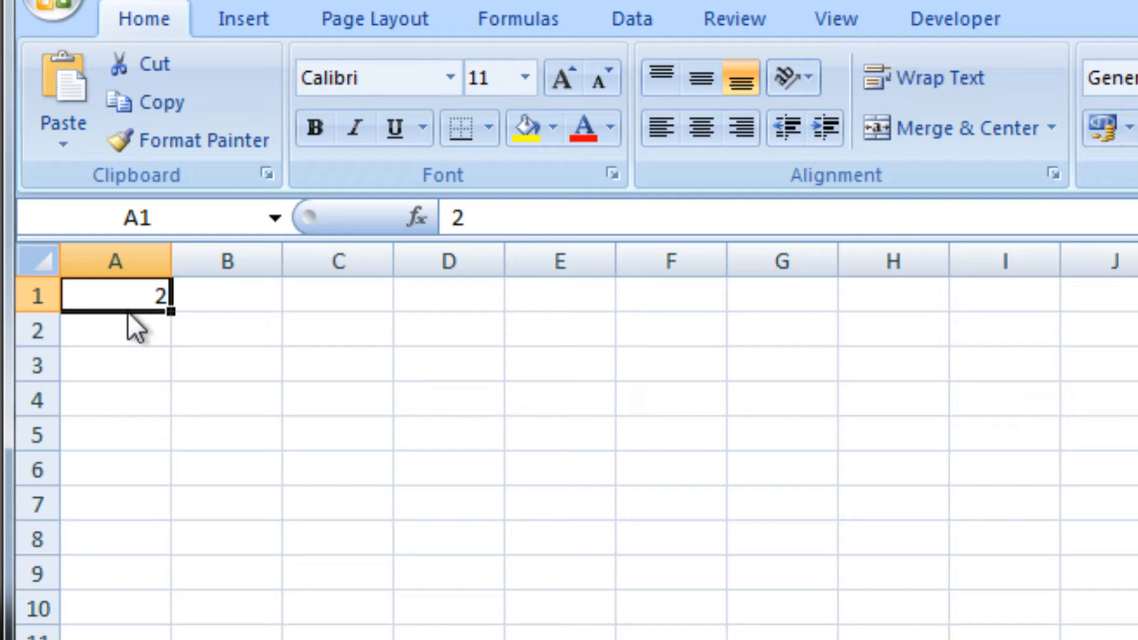
drag(127, 311, 219, 367)
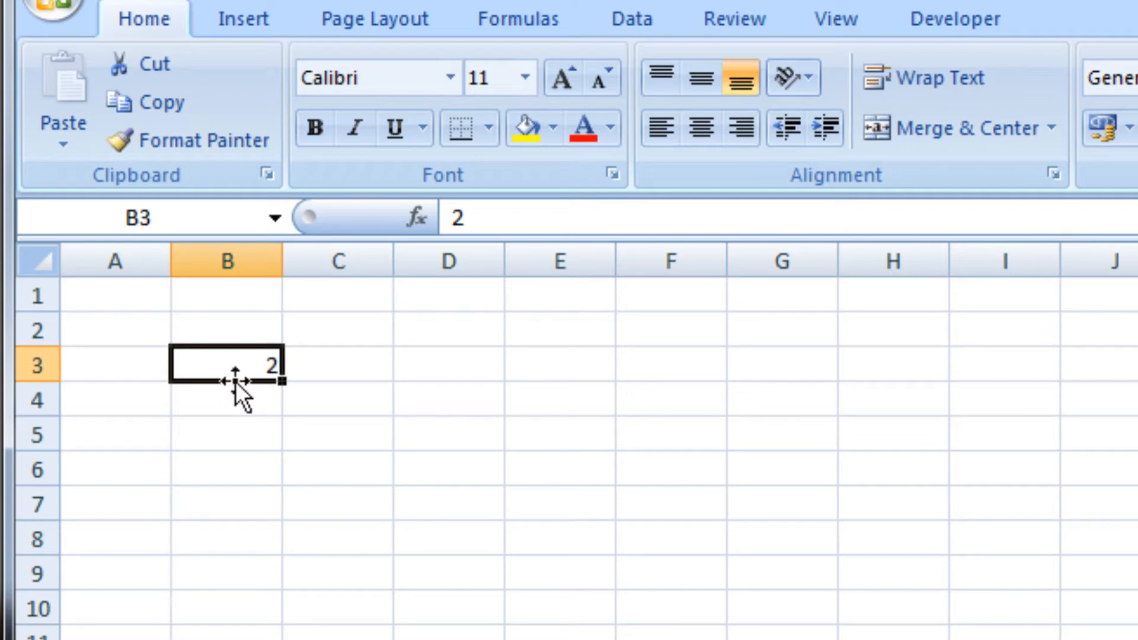
drag(236, 382, 141, 304)
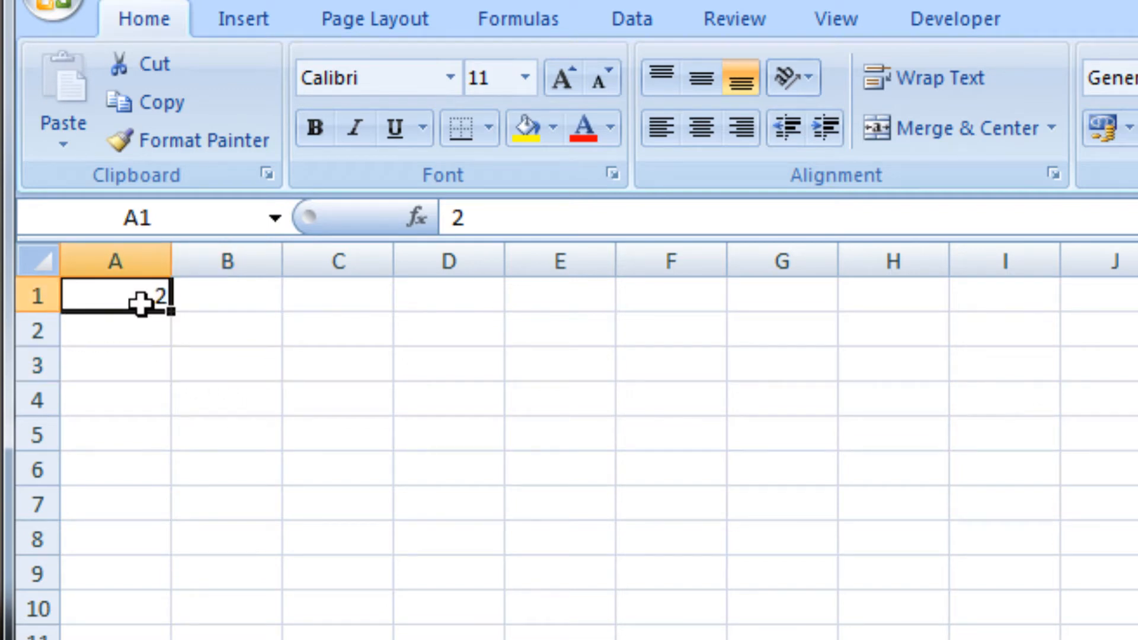
click(240, 334)
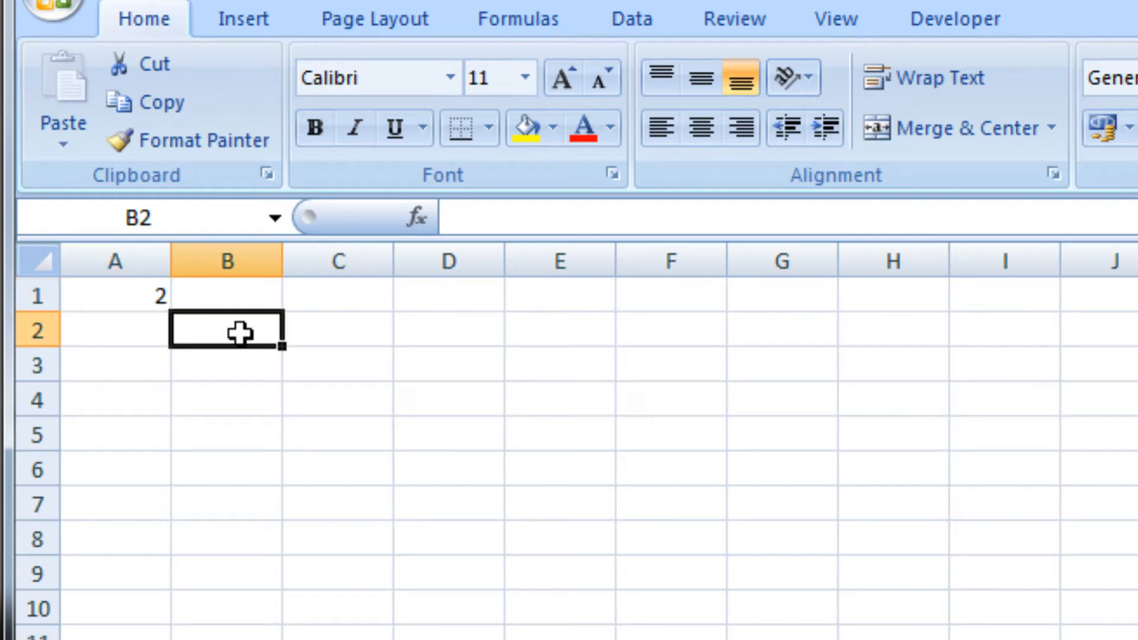
click(426, 368)
click(591, 408)
click(783, 437)
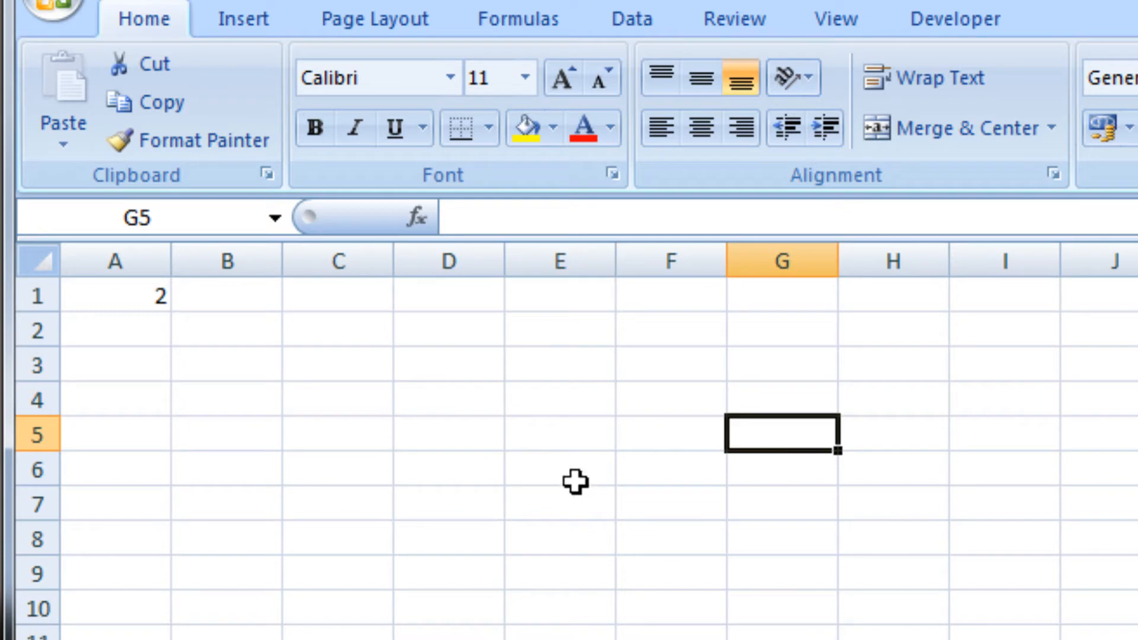
click(478, 472)
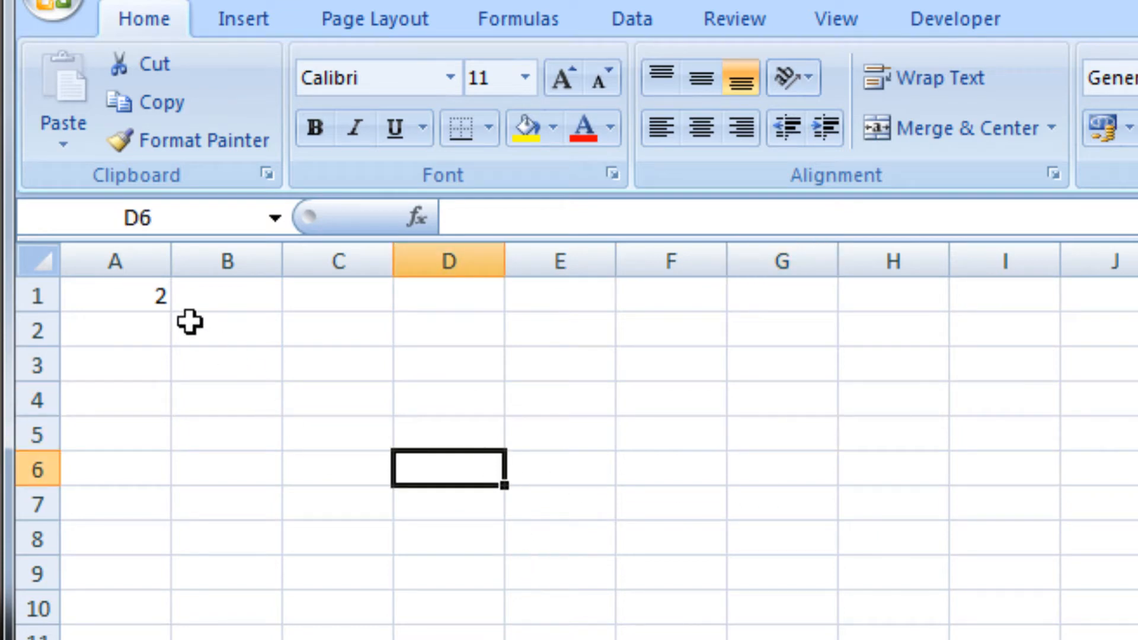
- Copy the value in A1 down column A through A7 with the fill handle
click(157, 296)
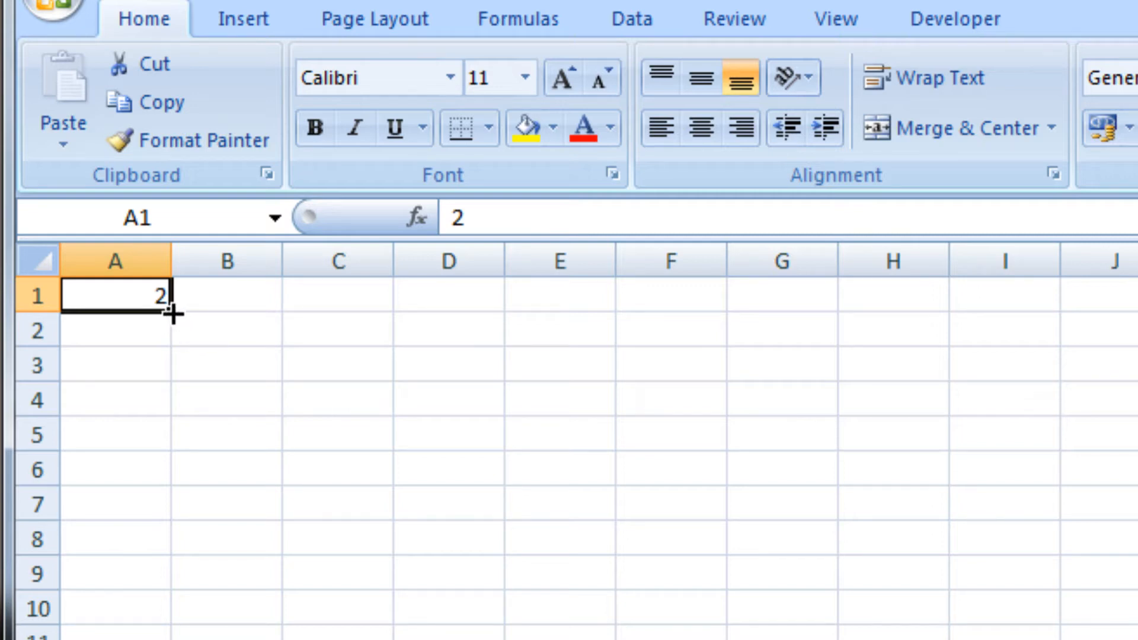
drag(172, 314, 166, 530)
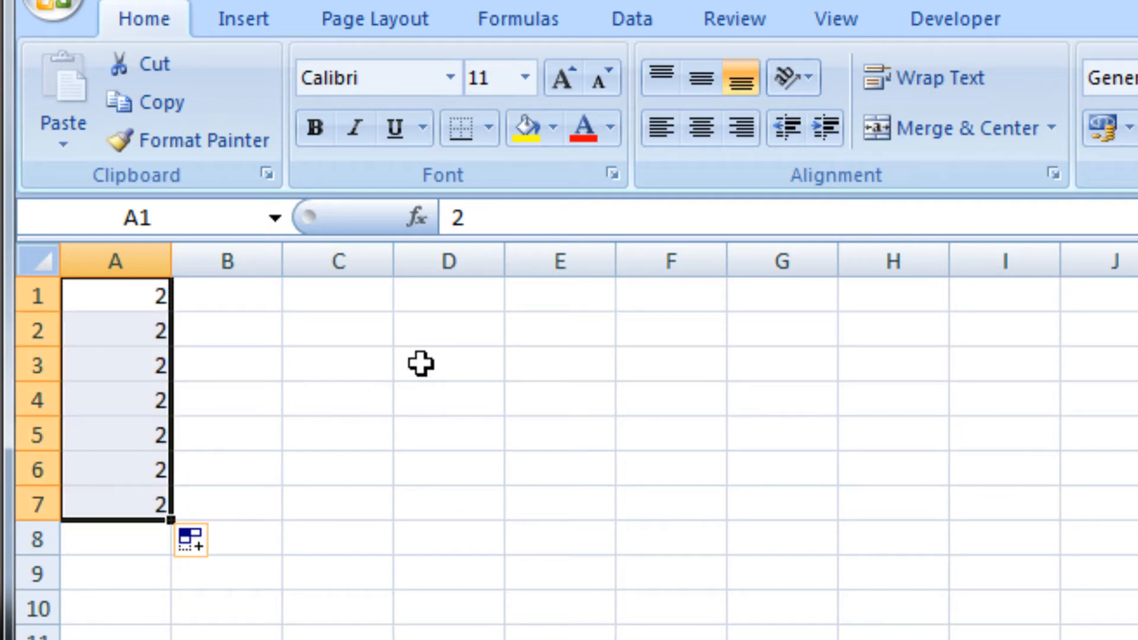
click(336, 343)
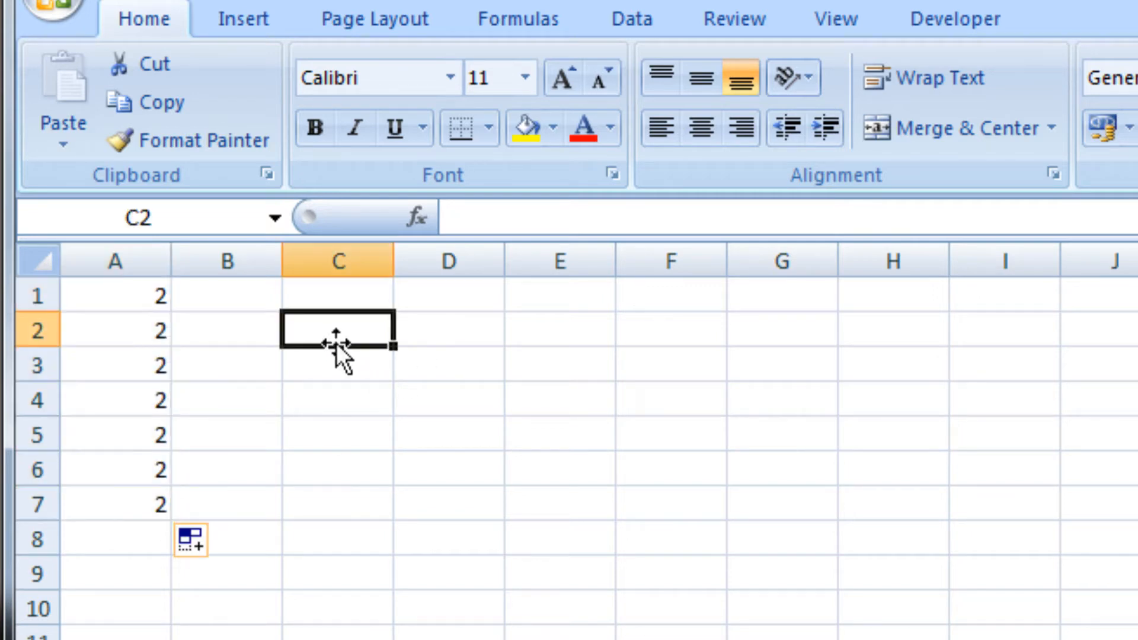
- Fill the value in A1 down column A again, this time through A8
click(151, 305)
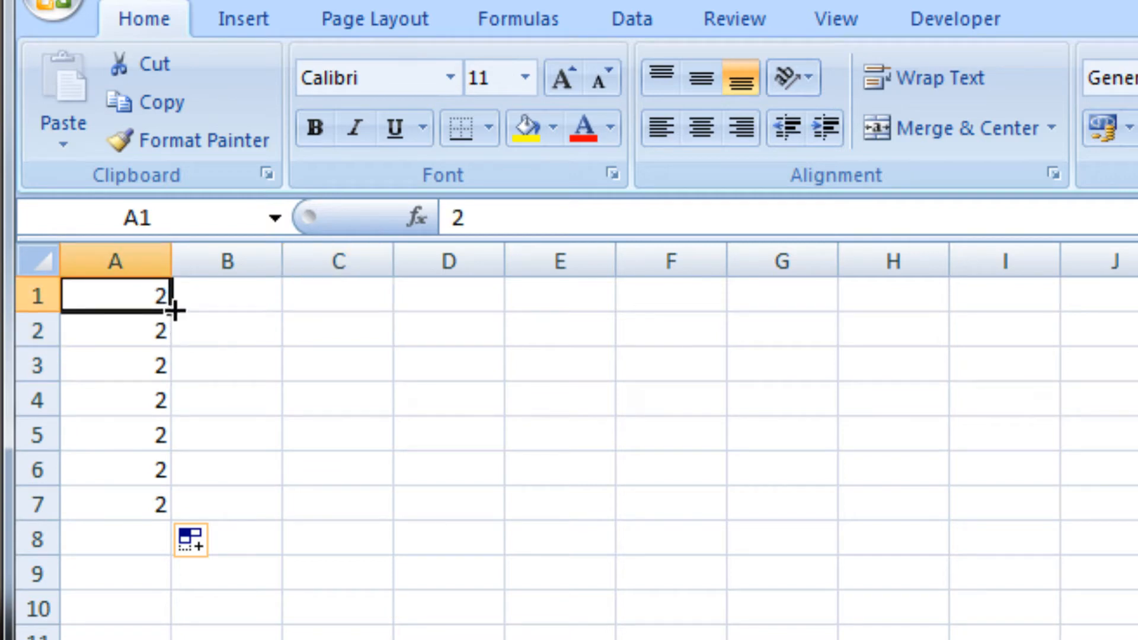
drag(172, 312, 167, 557)
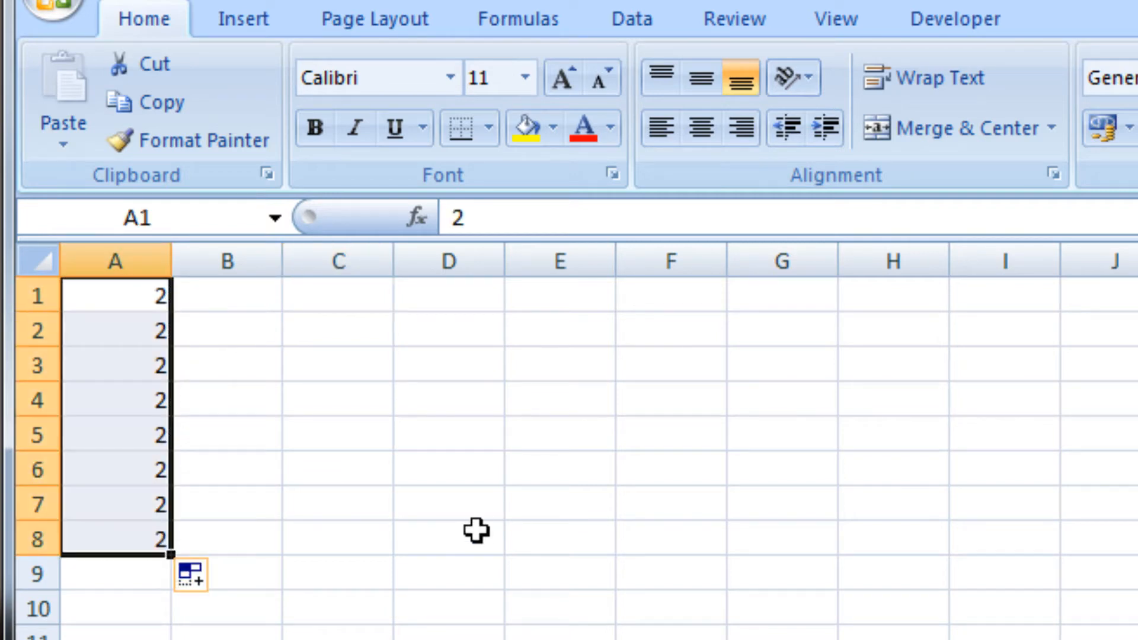
click(472, 524)
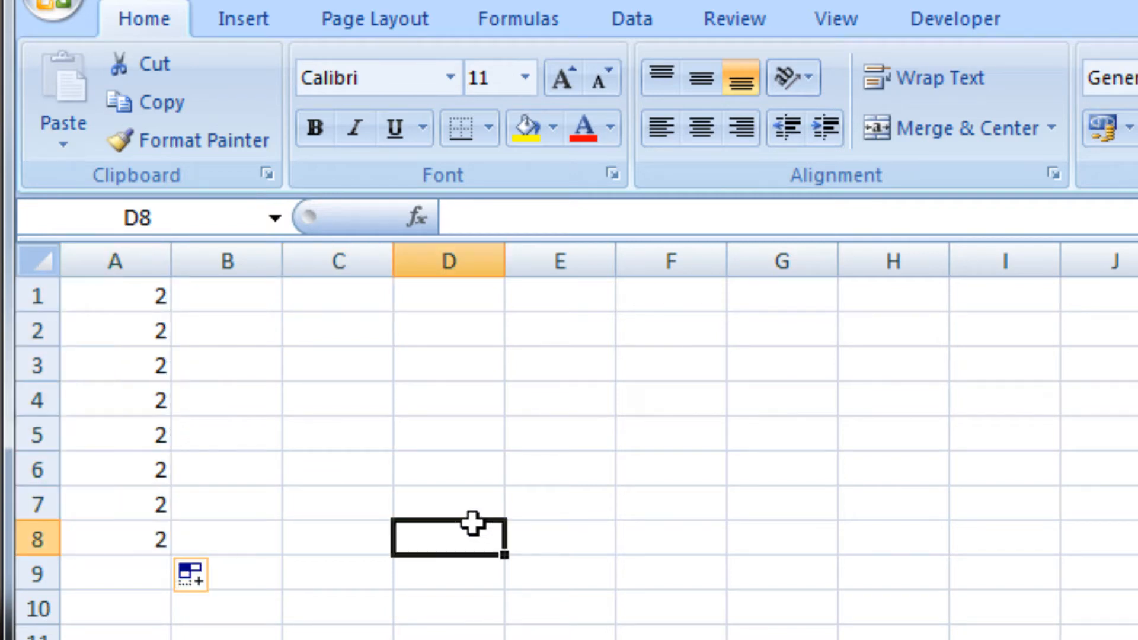
- Clear the copied values from cells A2 through A8, leaving only the 2 in A1
click(158, 332)
key(BackSpace)
key(Return)
key(BackSpace)
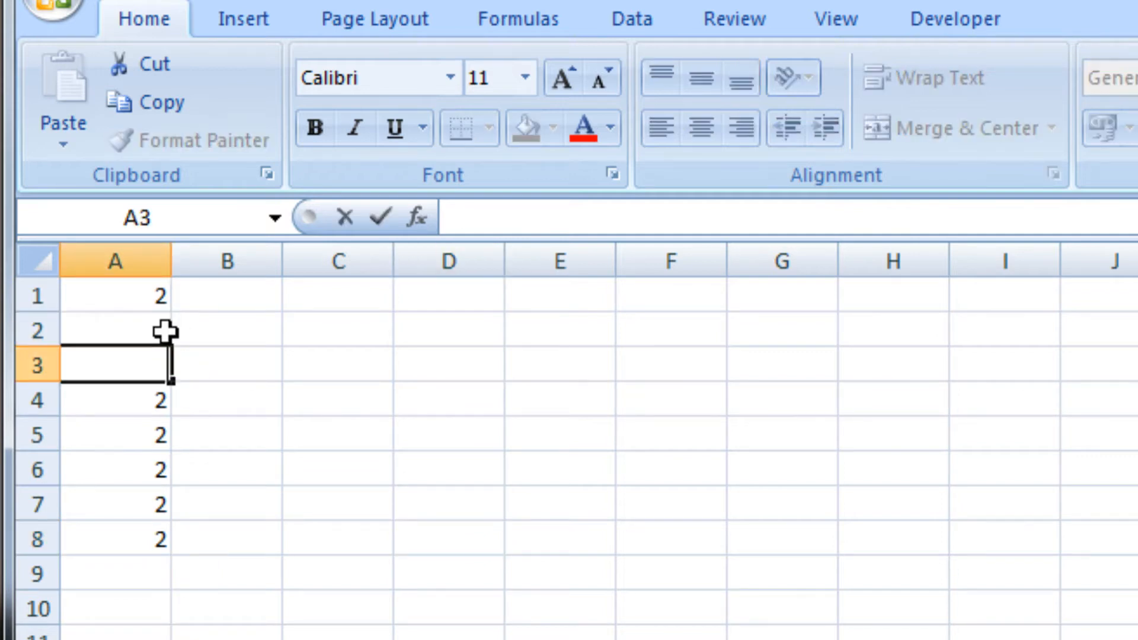
key(Return)
key(BackSpace)
key(Return)
key(BackSpace)
key(Return)
key(BackSpace)
key(Return)
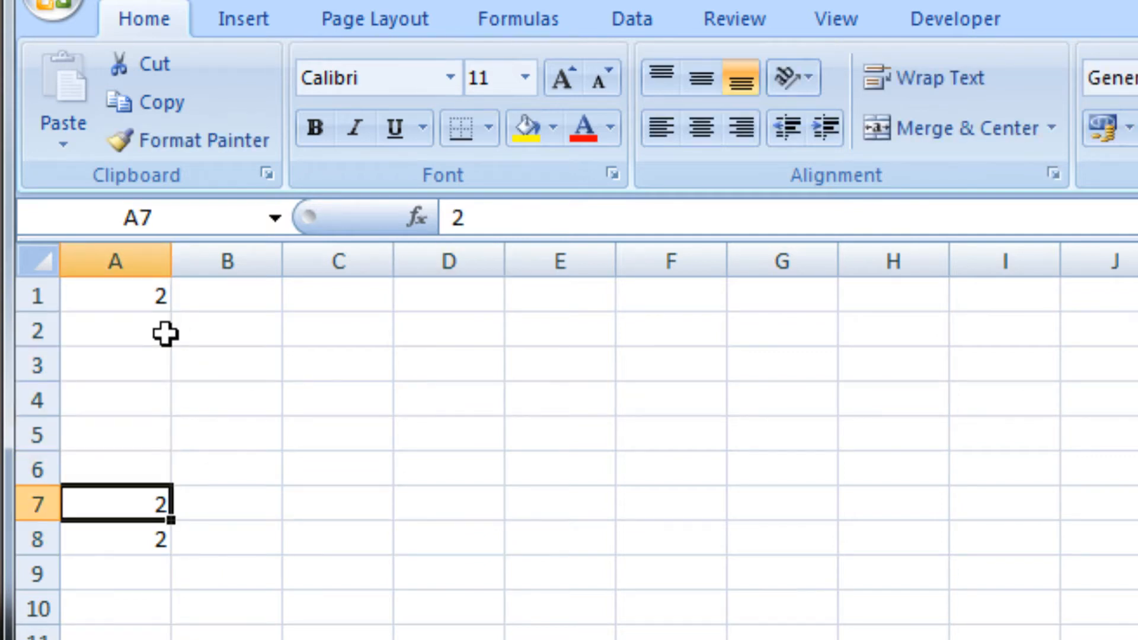
key(Return)
key(BackSpace)
click(211, 401)
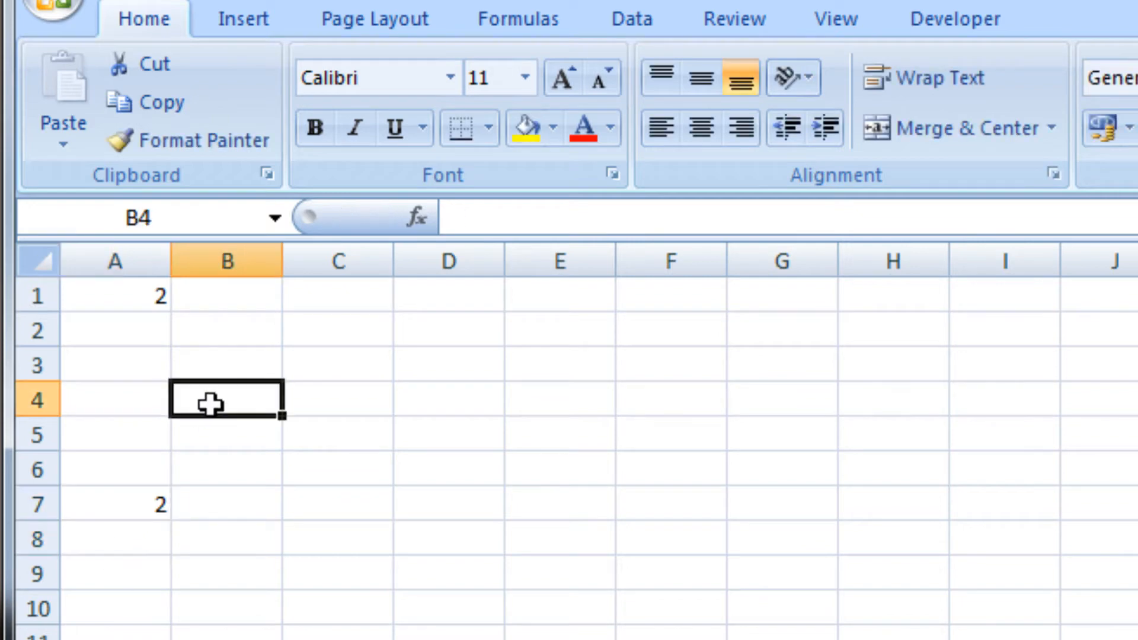
click(134, 506)
key(BackSpace)
click(177, 398)
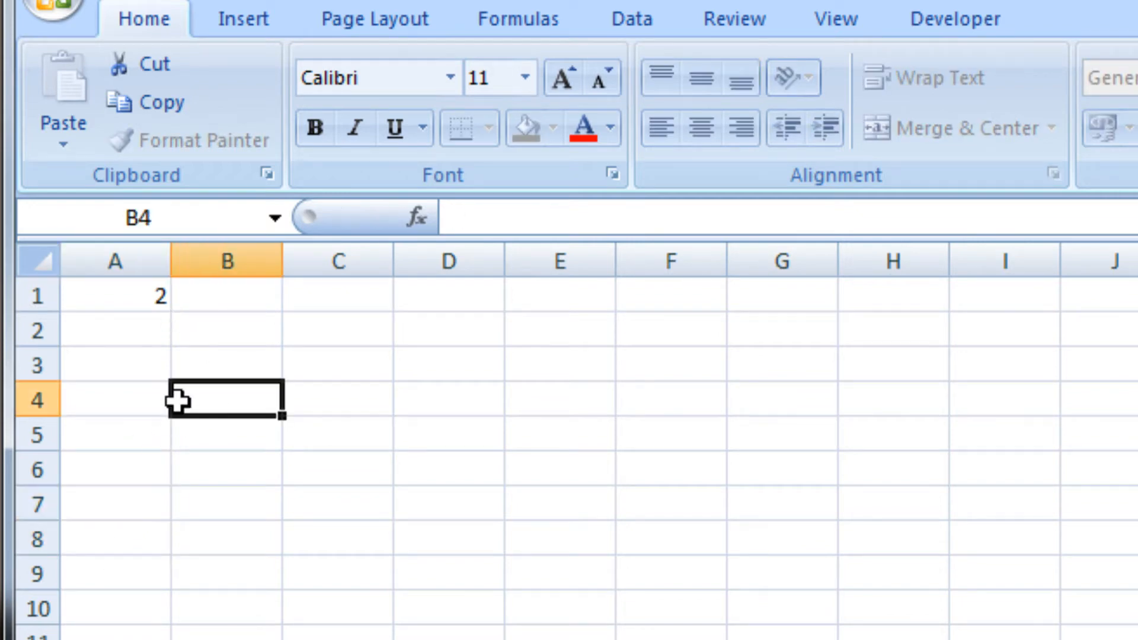
- Fill the value in A1 across row 1 through F1, and undo the fill
click(151, 300)
drag(170, 311, 727, 310)
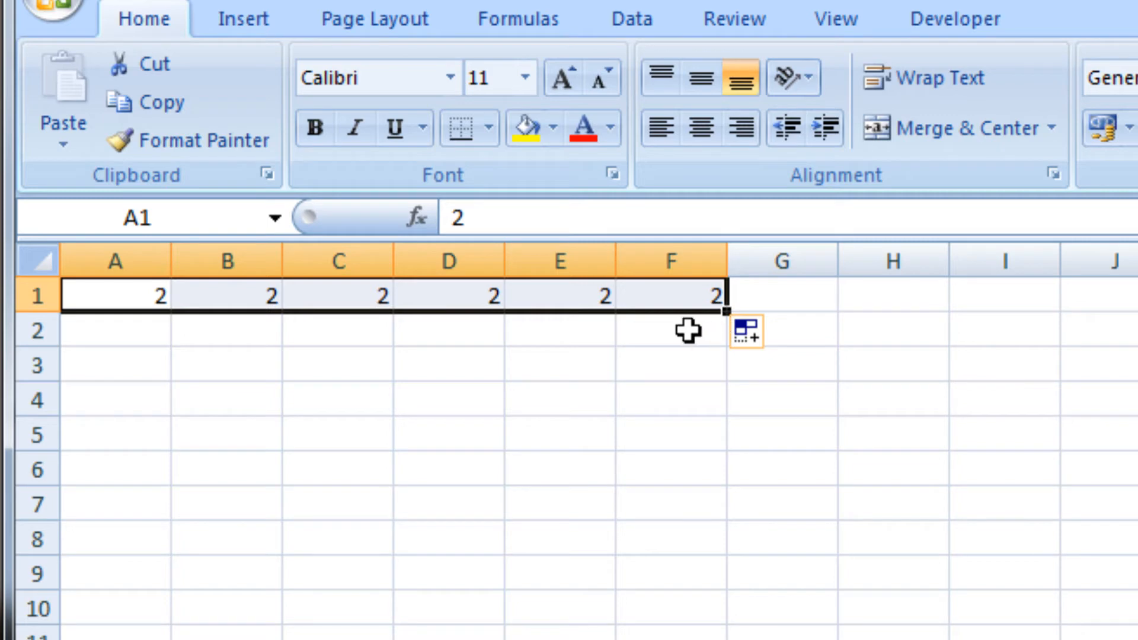
key(ctrl+z)
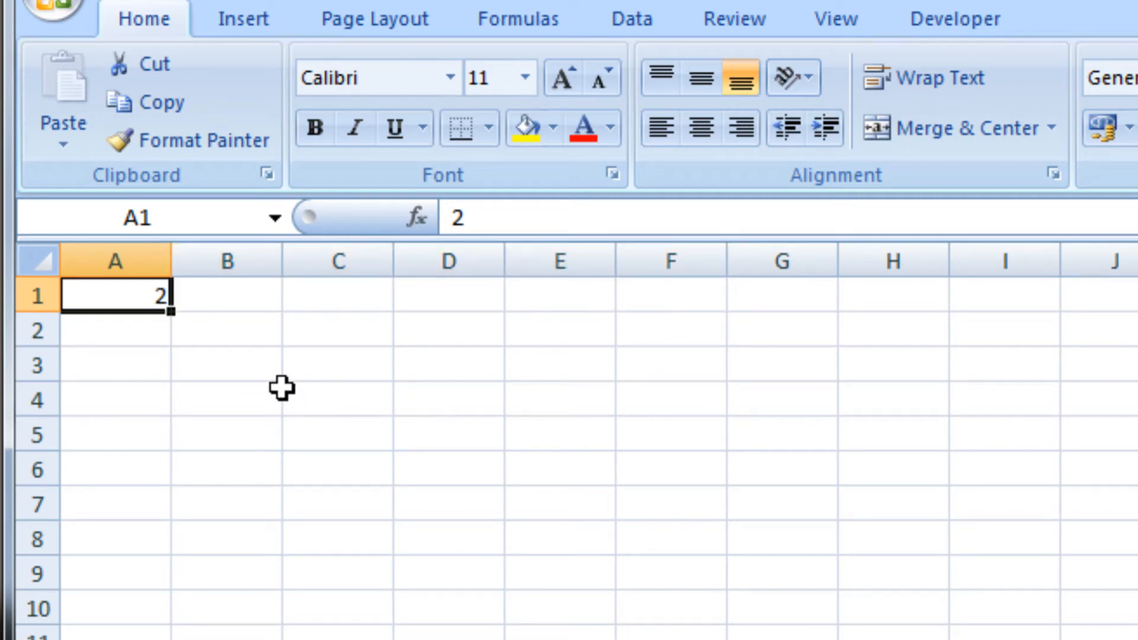
- Enter the number 4 in cell B1
click(224, 296)
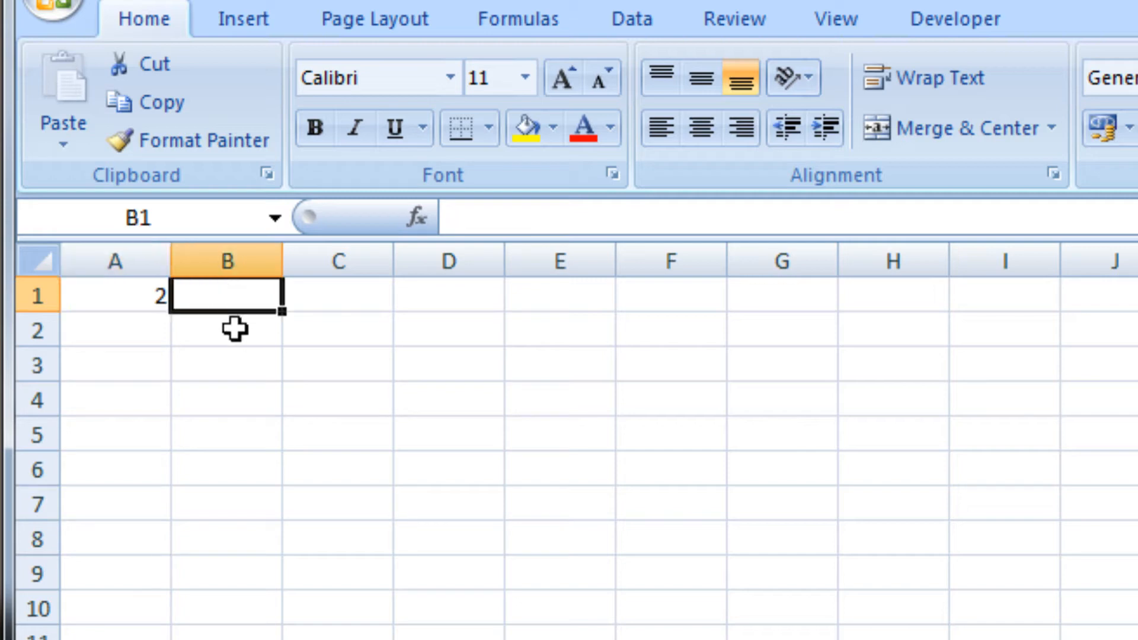
text(4)
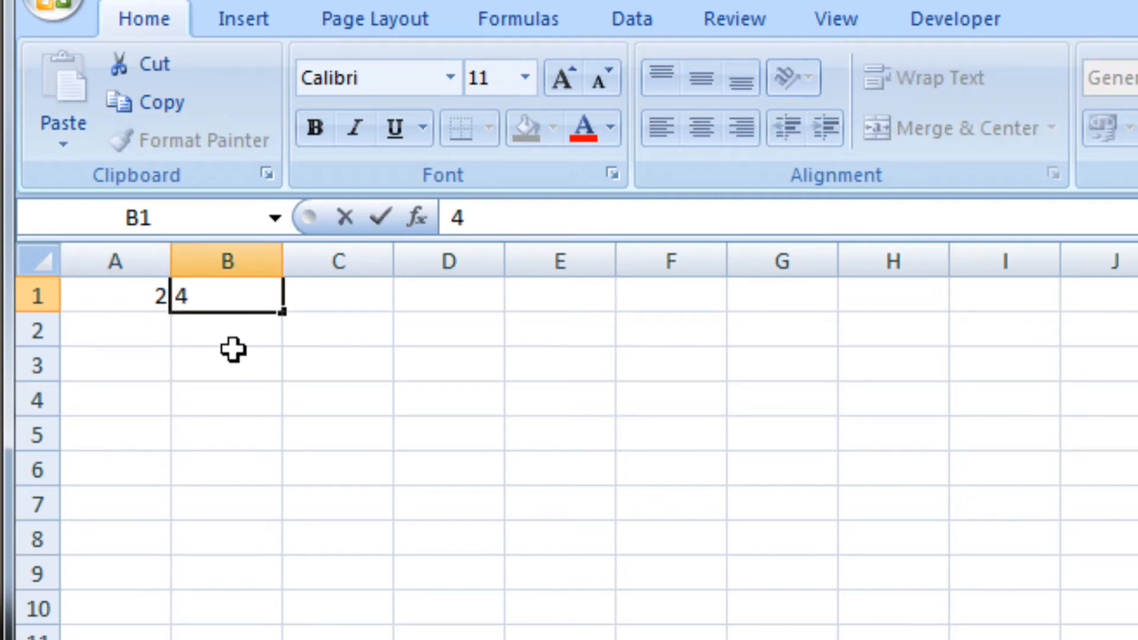
click(234, 350)
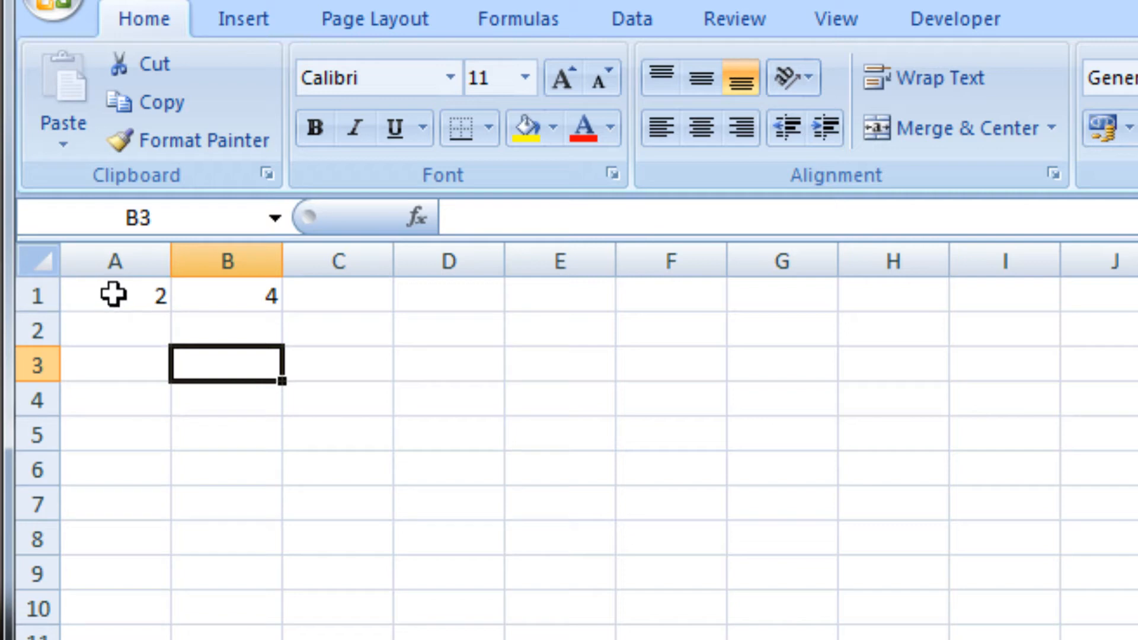
- Extend the number pattern in A1:B1 across row 1 through H1 with the fill handle
drag(113, 294, 219, 295)
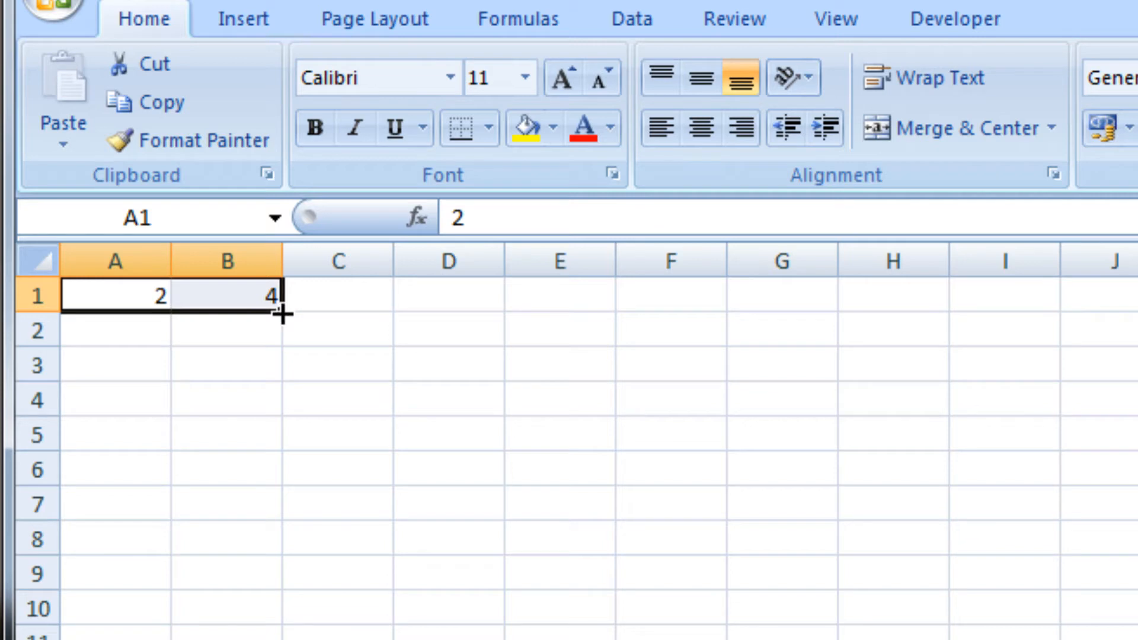
drag(282, 314, 385, 314)
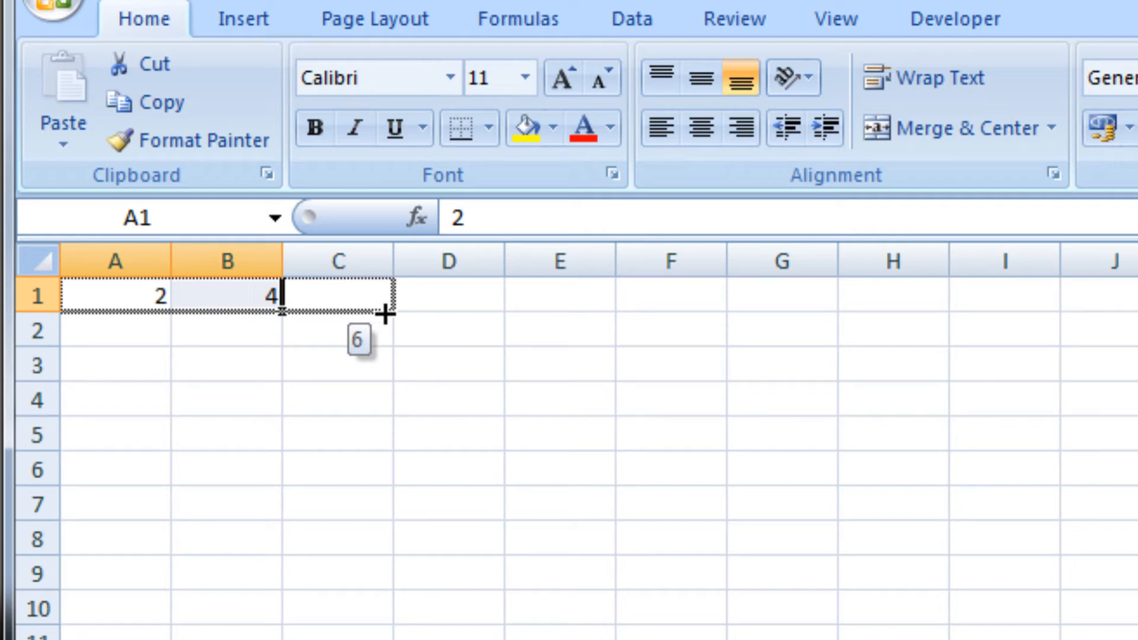
drag(385, 314, 909, 300)
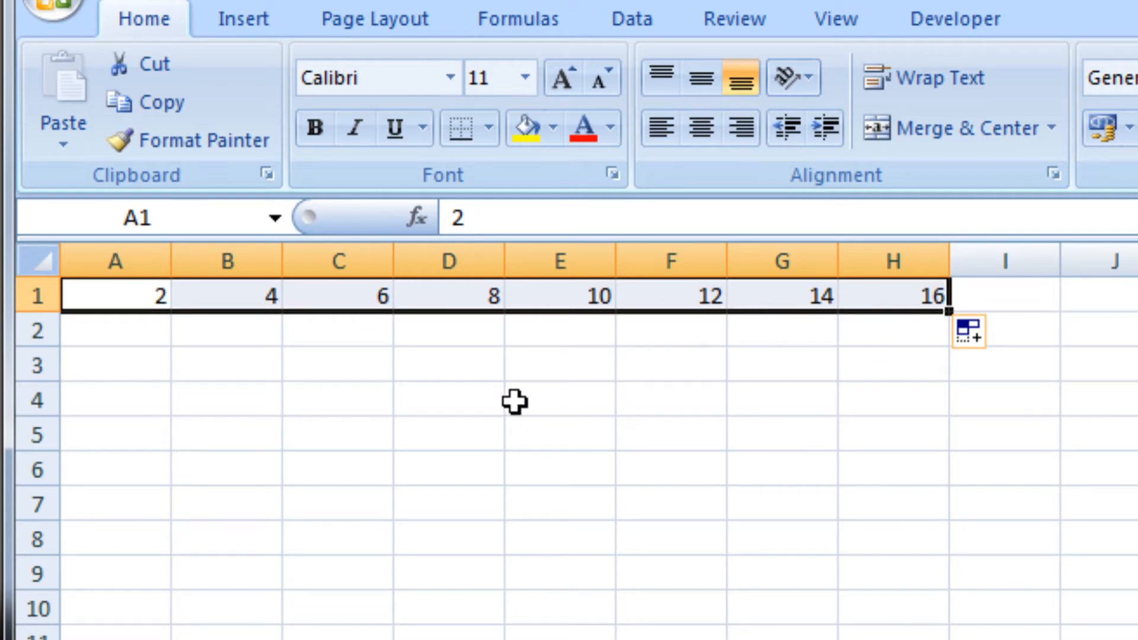
- Enter the number 4 in cell A2
click(158, 333)
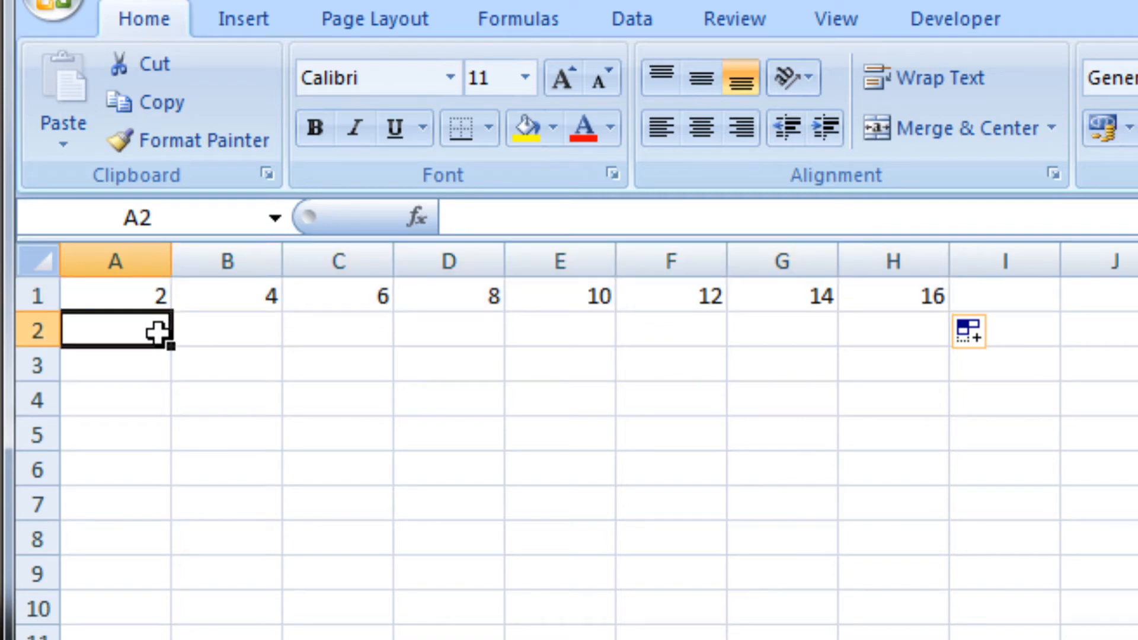
text(4)
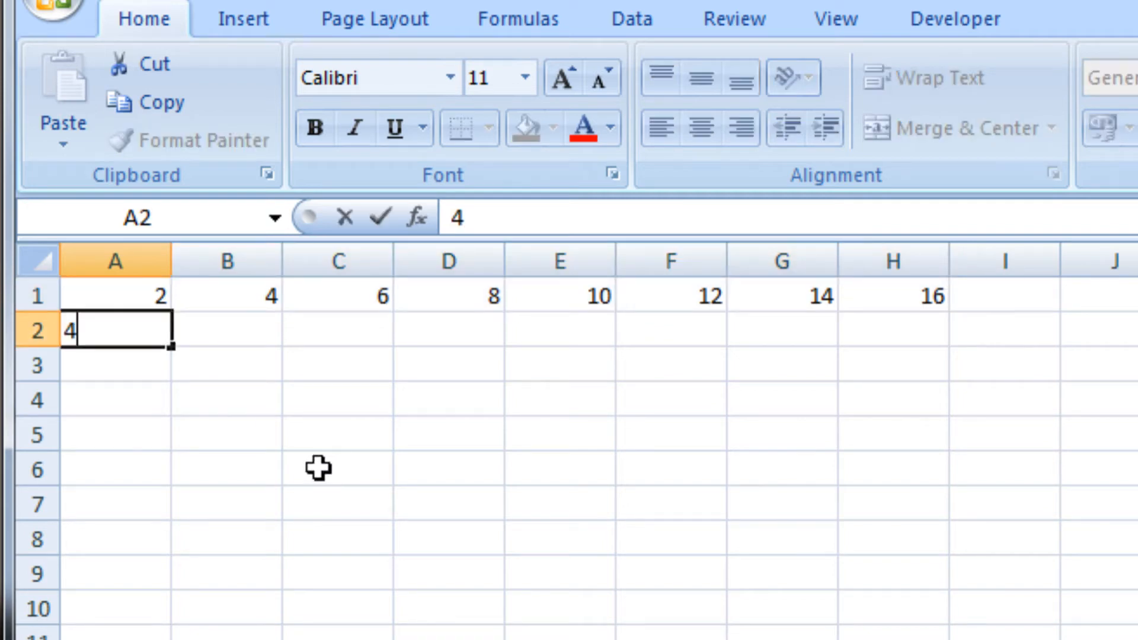
click(241, 419)
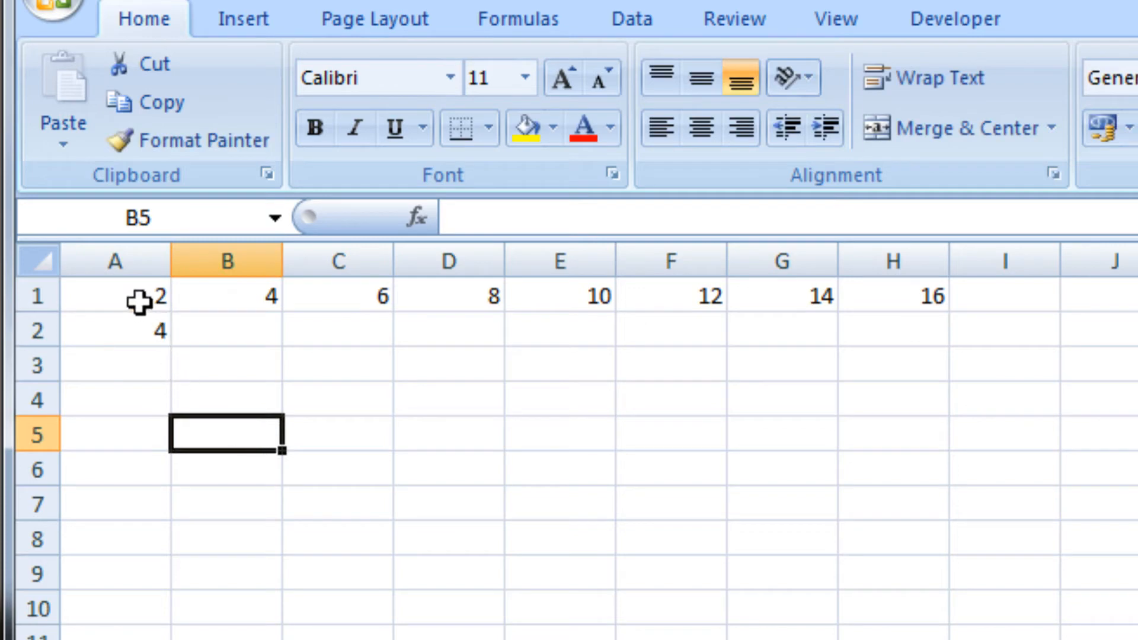
- Extend the number pattern in A1:A2 down column A through A7 with the fill handle
drag(137, 295, 159, 520)
drag(356, 455, 356, 450)
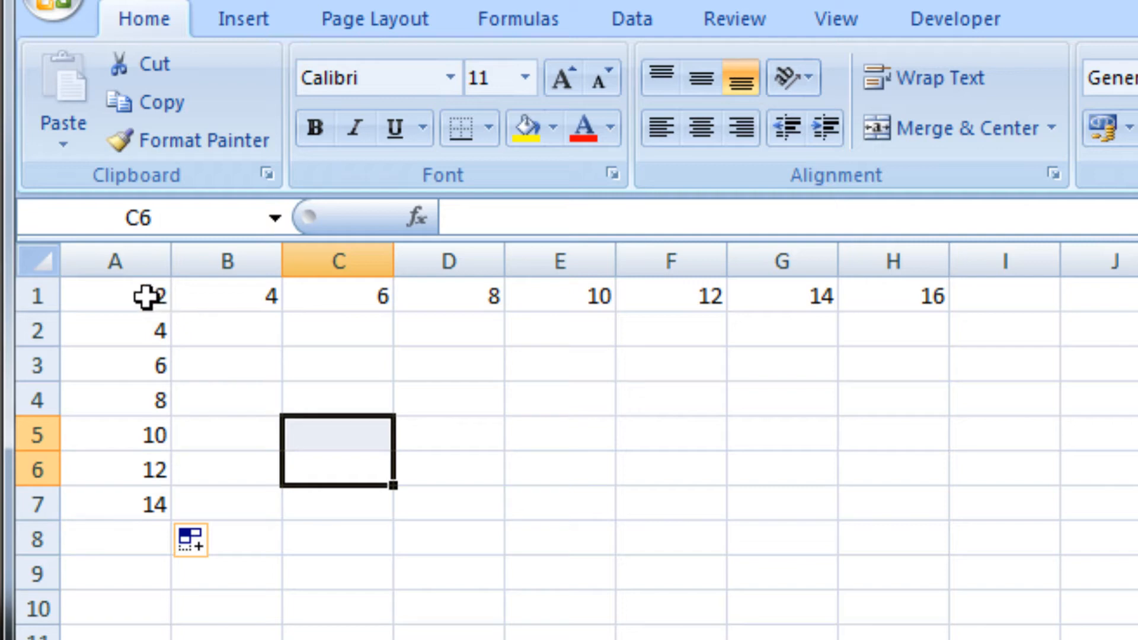
drag(147, 297, 762, 453)
click(160, 504)
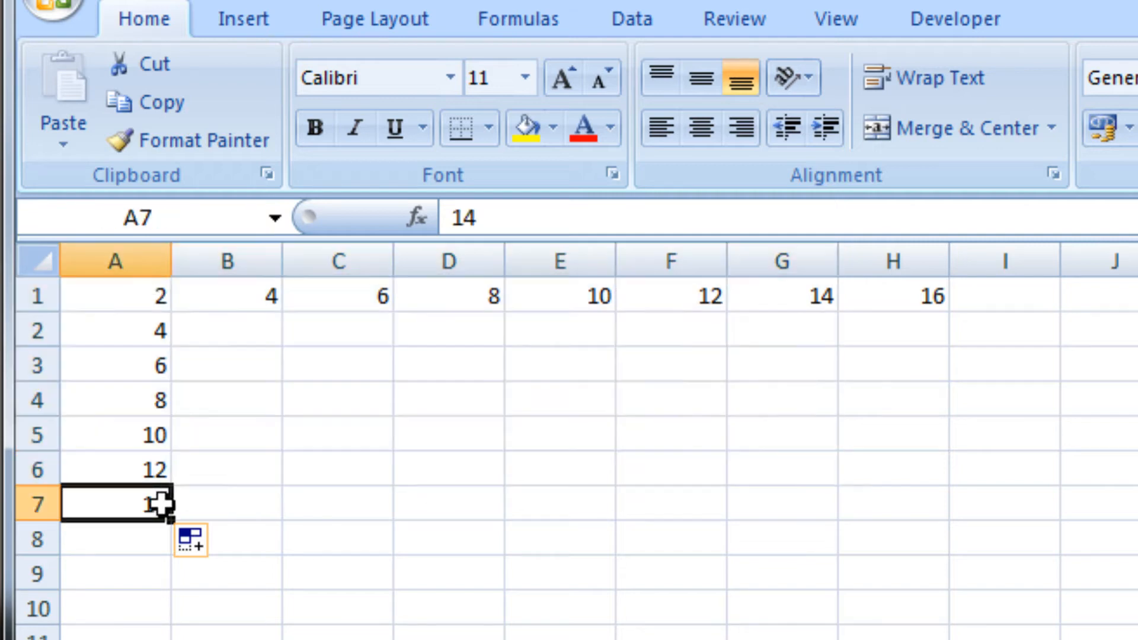
- Clear the number series in column A from A7 up through A1
key(BackSpace)
key(Up)
key(BackSpace)
key(Up)
key(BackSpace)
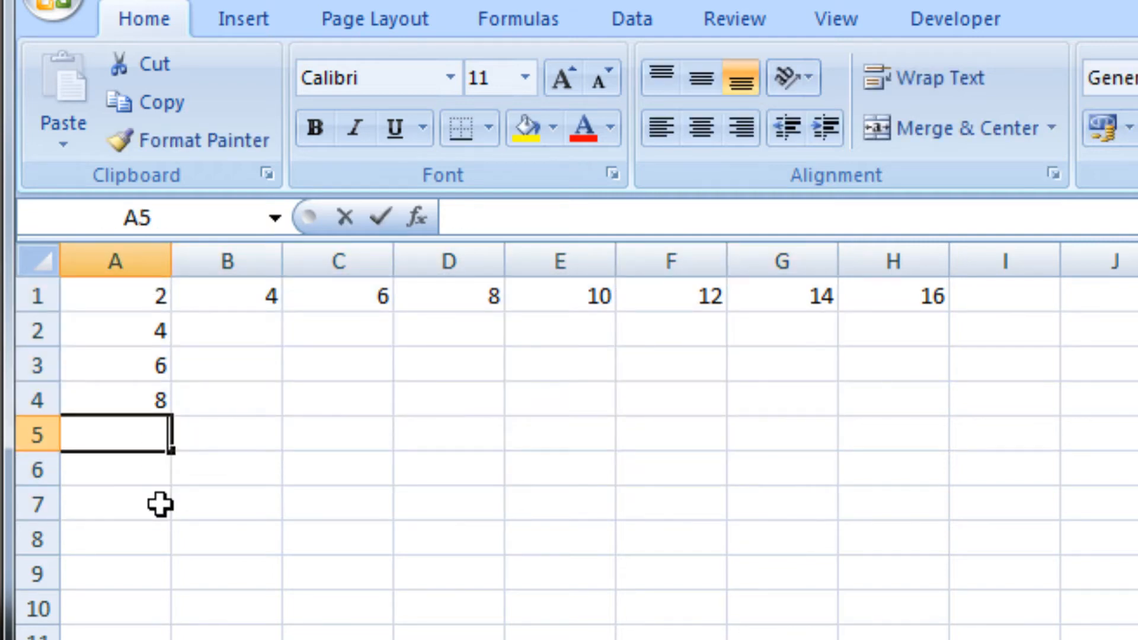
key(Up)
key(BackSpace)
key(Up)
key(BackSpace)
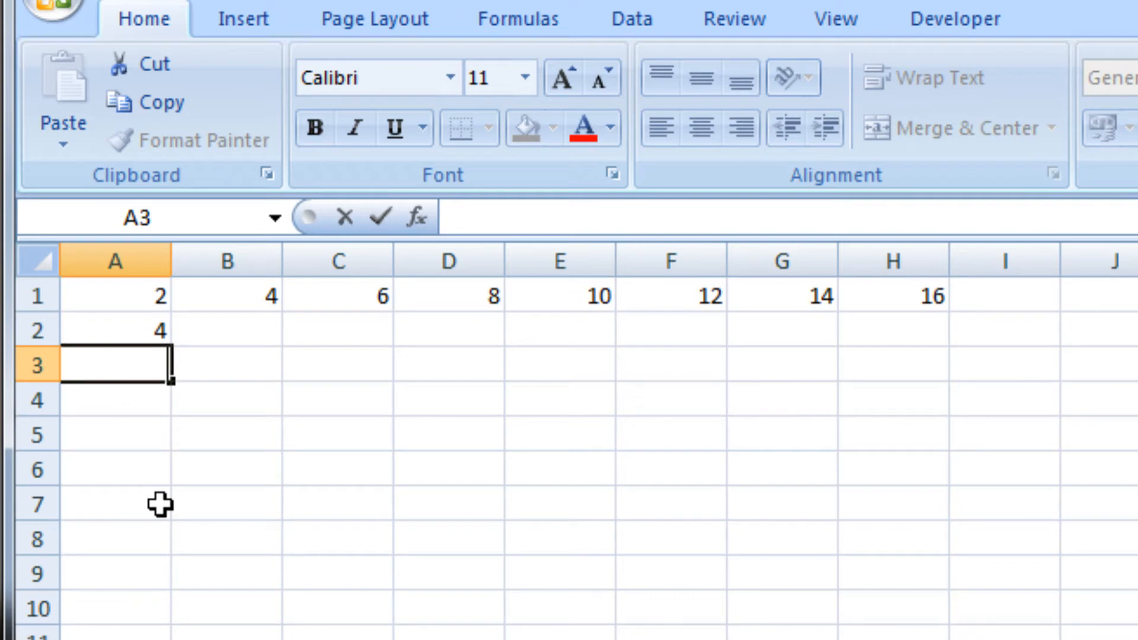
click(147, 330)
key(BackSpace)
click(145, 292)
key(BackSpace)
- Clear the remaining numbers in row 1 from B1 through H1
click(197, 292)
key(BackSpace)
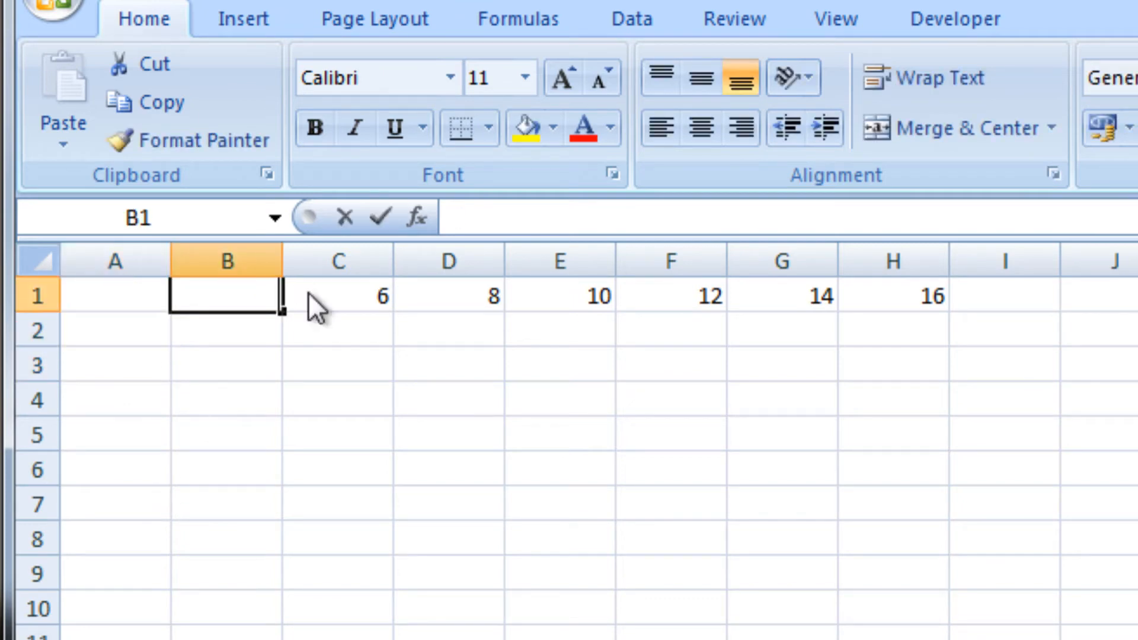
click(318, 305)
key(BackSpace)
click(451, 296)
key(BackSpace)
click(553, 287)
key(BackSpace)
click(681, 293)
key(BackSpace)
click(826, 293)
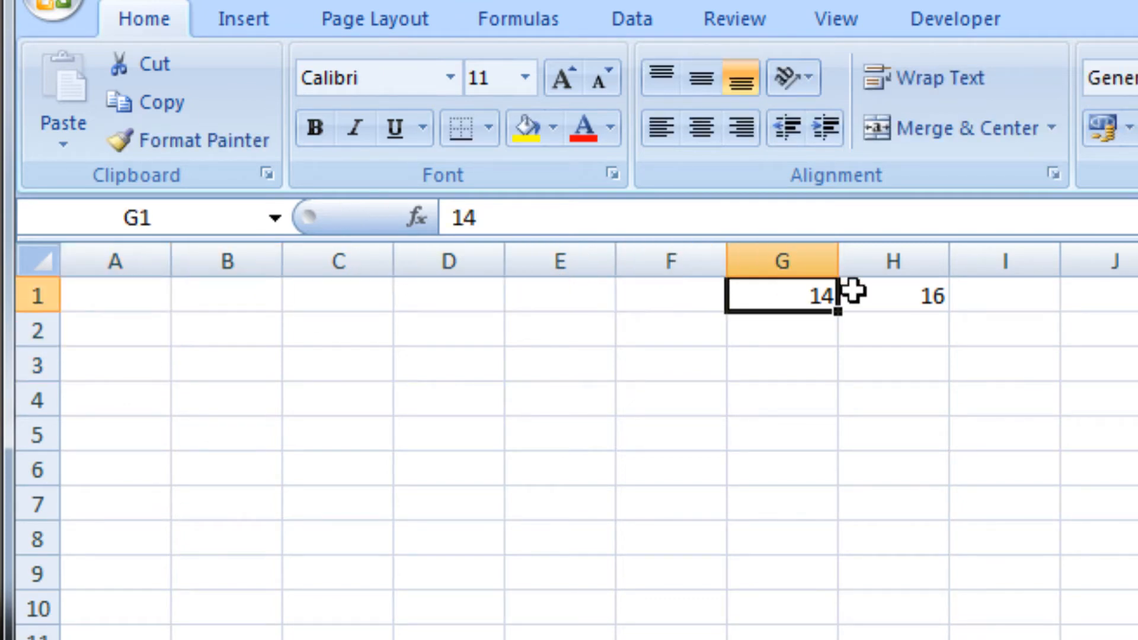
key(BackSpace)
key(BackSpace)
click(903, 290)
key(BackSpace)
- Enter Mon in cell A1 and Tue in cell B1
click(134, 299)
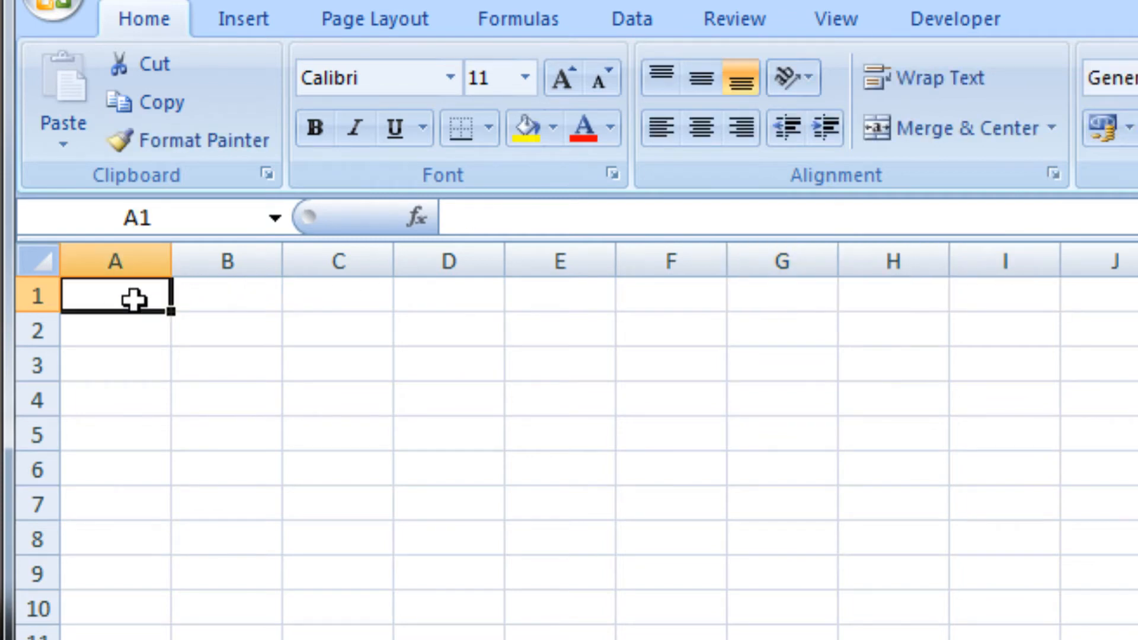
text(Mon)
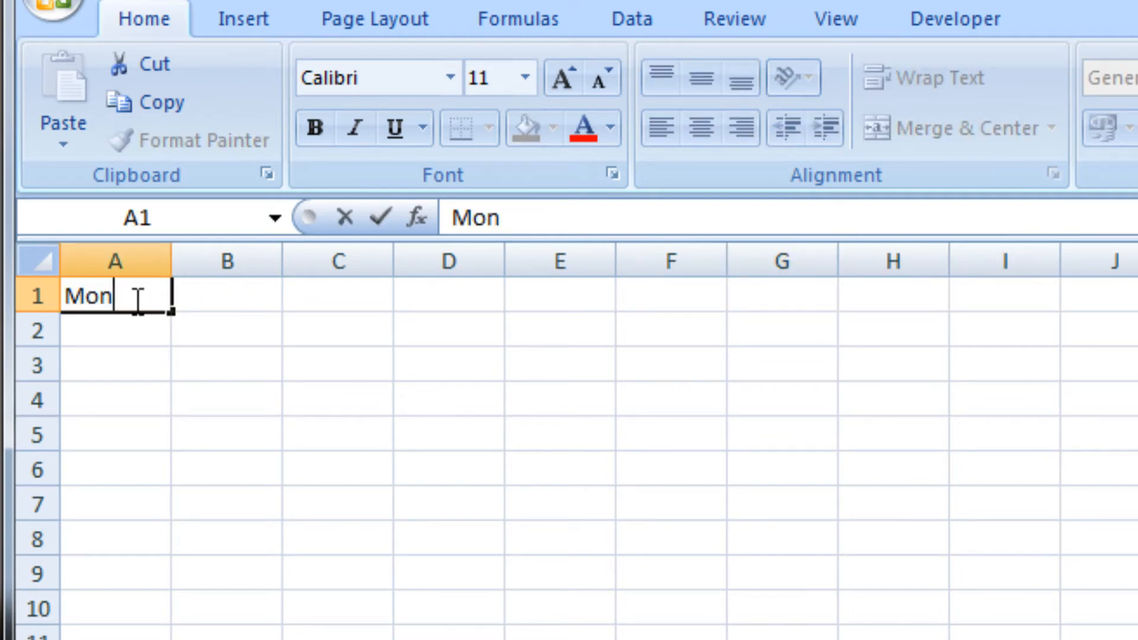
click(211, 294)
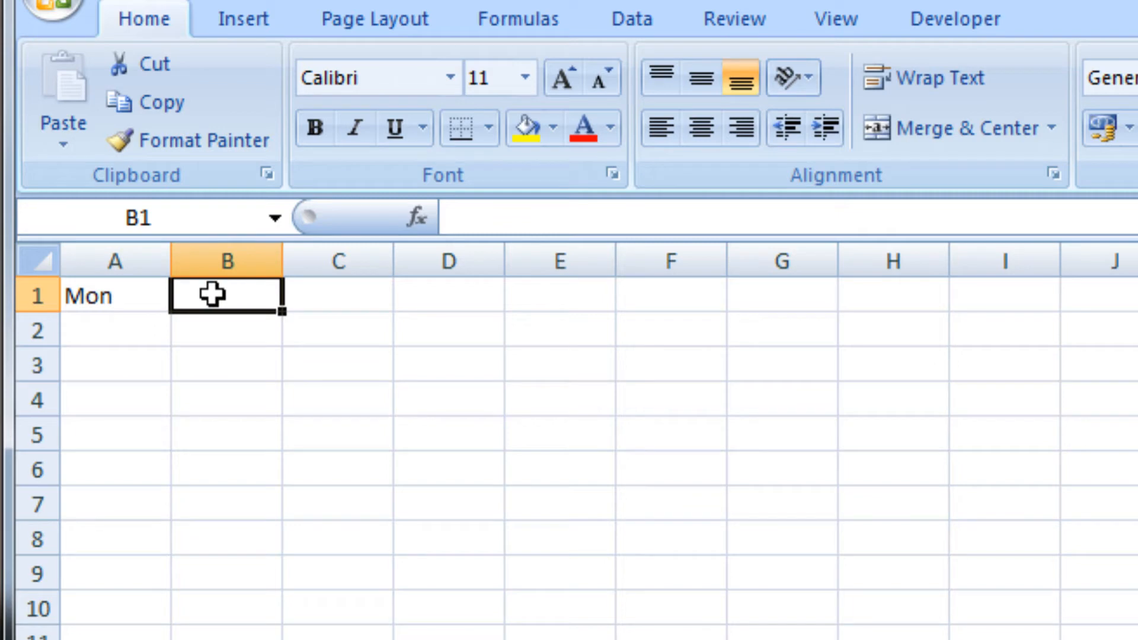
text(Tue)
click(190, 348)
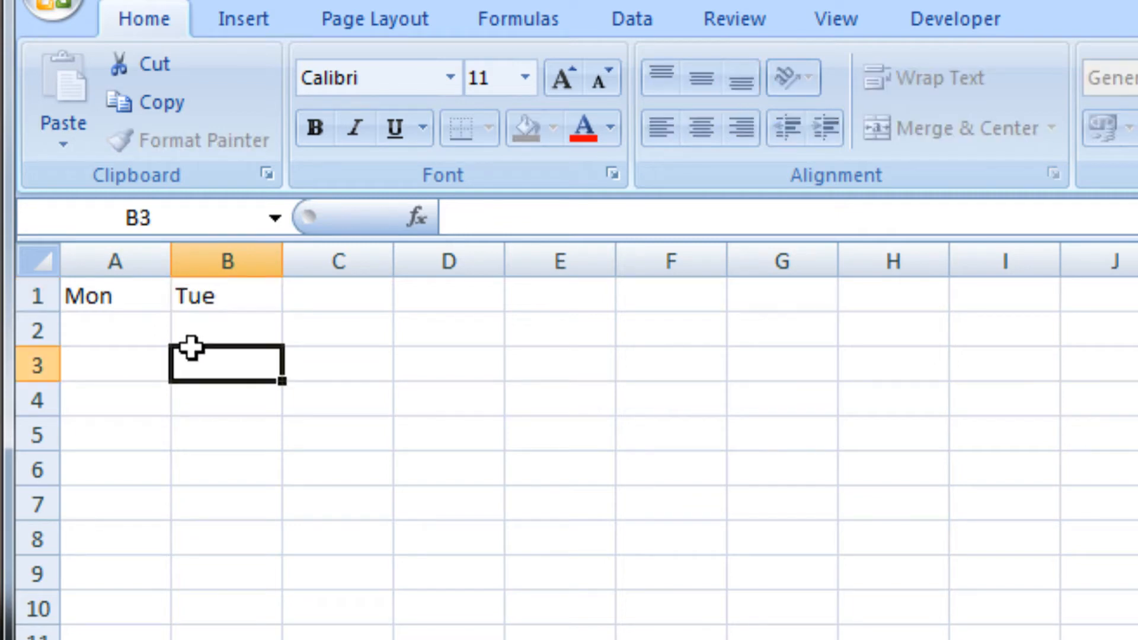
- Extend the weekday series in A1:B1 across row 1 through G1 with the fill handle
click(114, 299)
drag(114, 299, 681, 307)
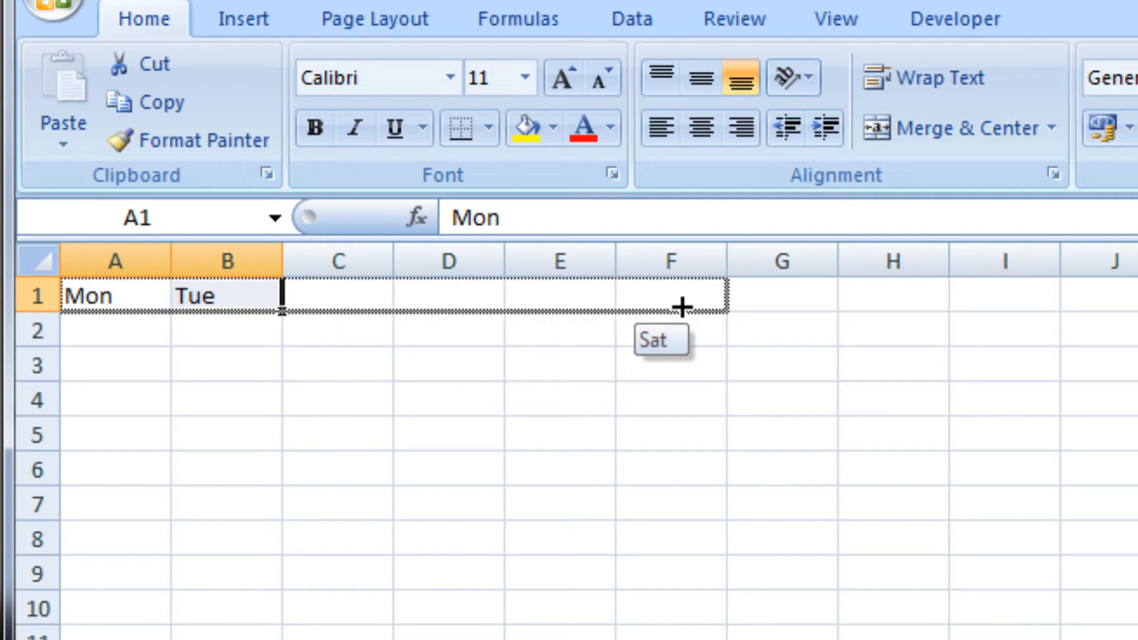
drag(765, 307, 802, 304)
click(231, 431)
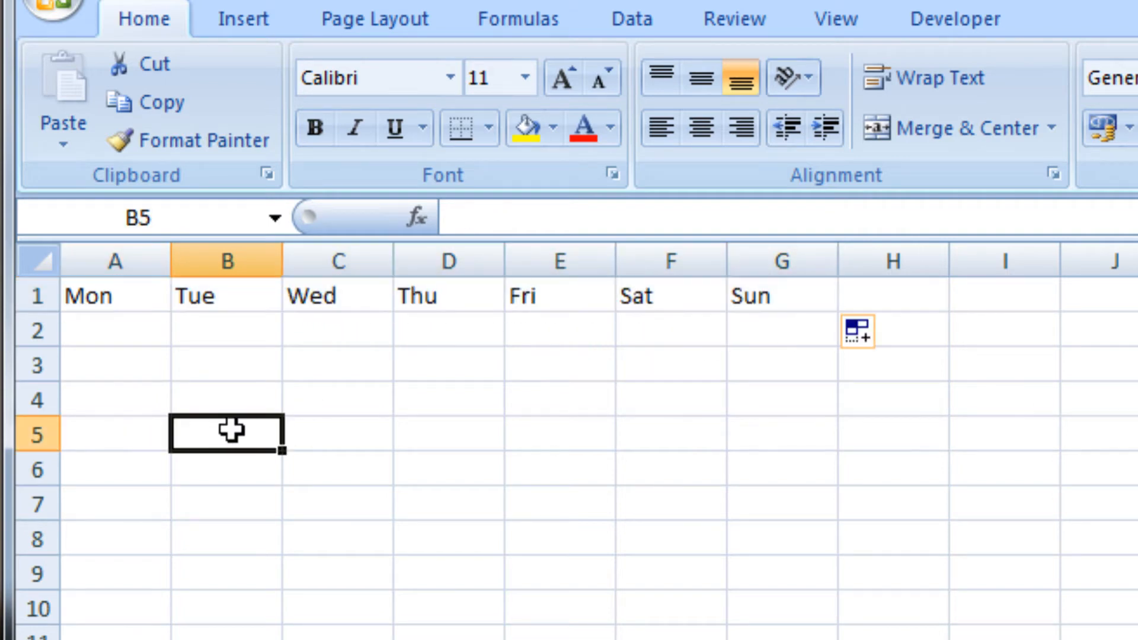
- Clear the weekday names in row 1 from G1 back to A1
click(790, 293)
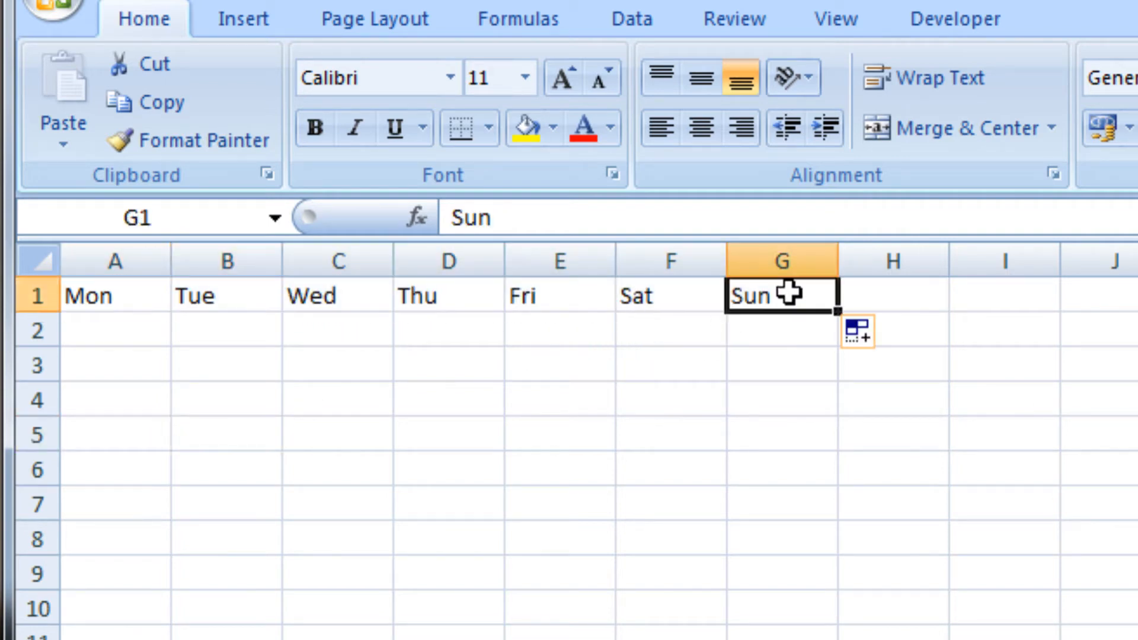
key(BackSpace)
click(681, 292)
key(BackSpace)
click(553, 296)
key(BackSpace)
click(445, 294)
click(287, 295)
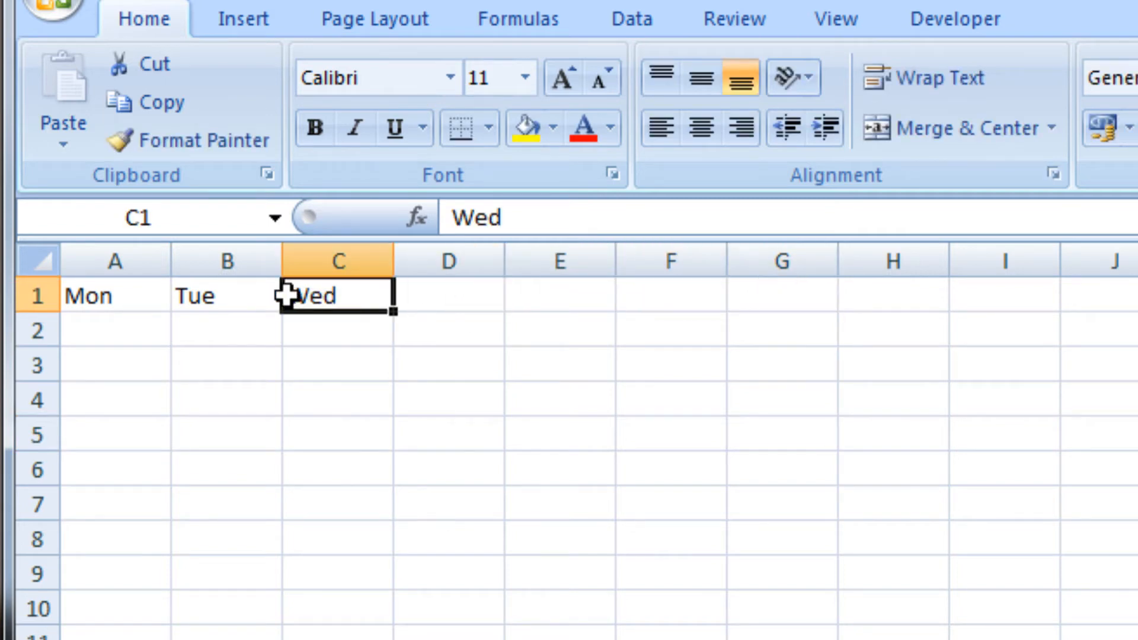
click(196, 294)
key(BackSpace)
click(130, 295)
key(BackSpace)
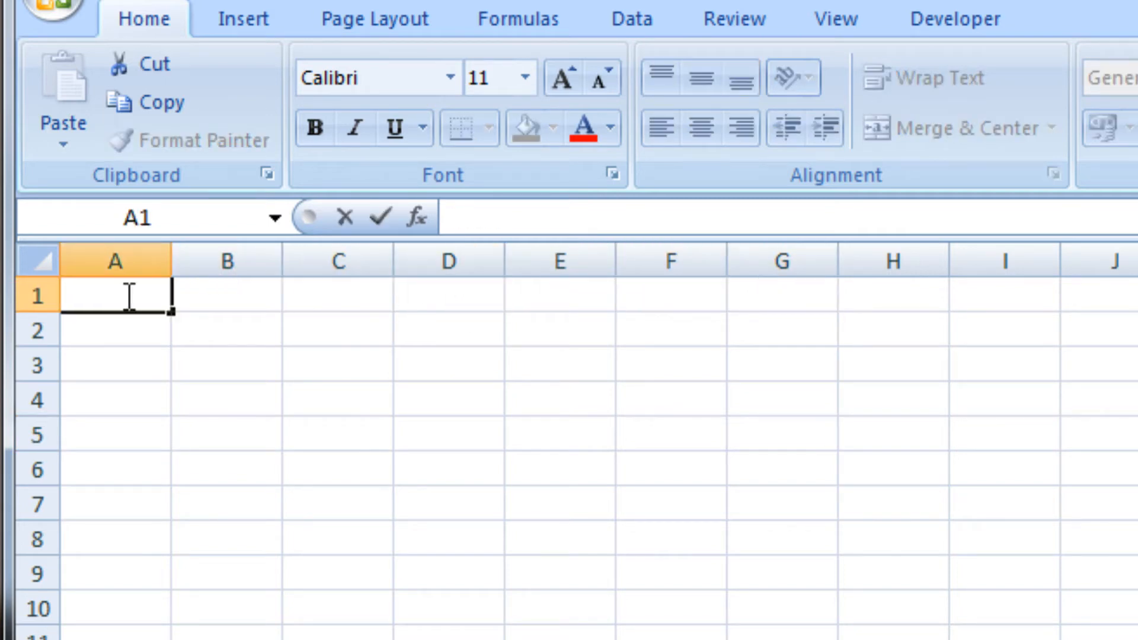
- Enter Jan in cell A1 and Feb in cell B1
text(Jan)
key(Tab)
text(Fe)
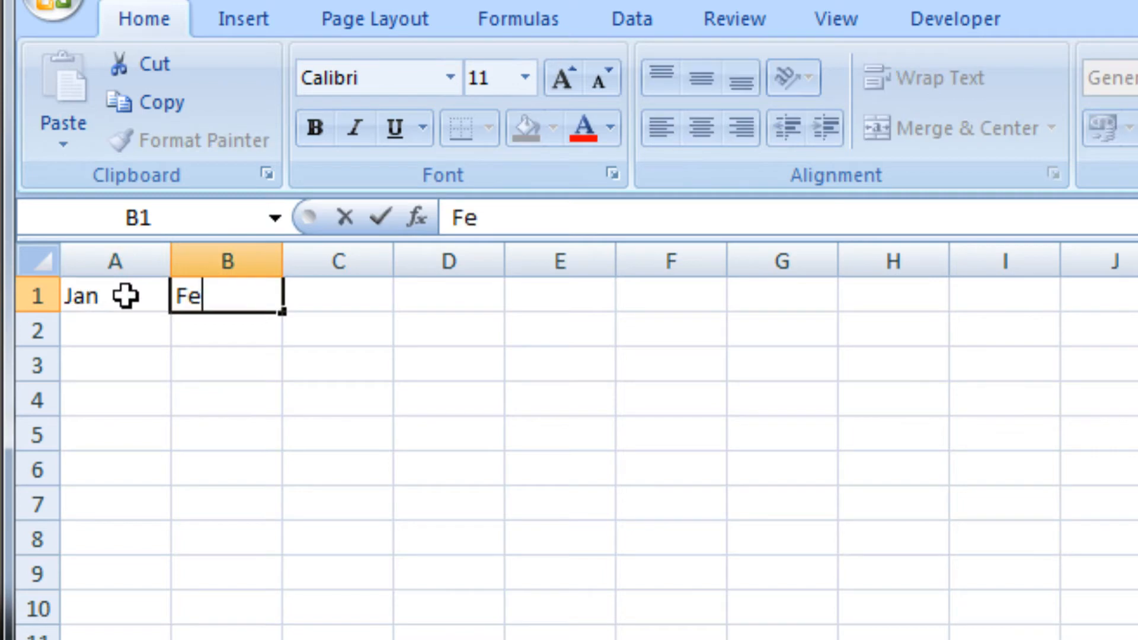
click(124, 352)
- Extend the month series in A1:B1 across row 1 through G1 with the fill handle
drag(134, 299, 219, 297)
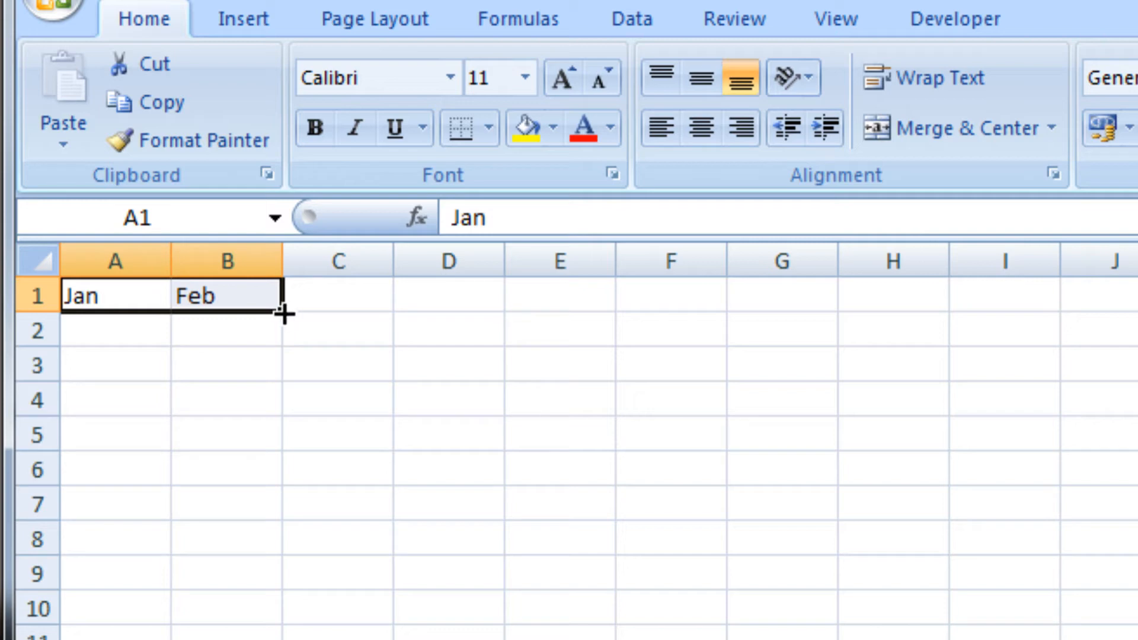
drag(283, 312, 812, 308)
click(693, 439)
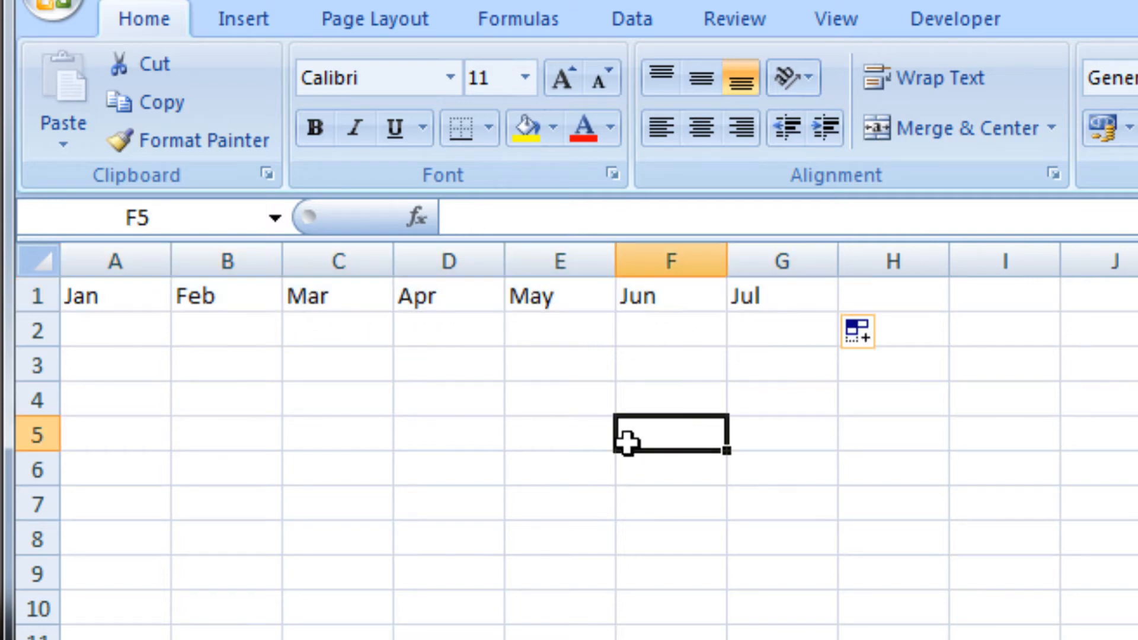
- Clear the month names in row 1 from G1 back to A1
click(783, 296)
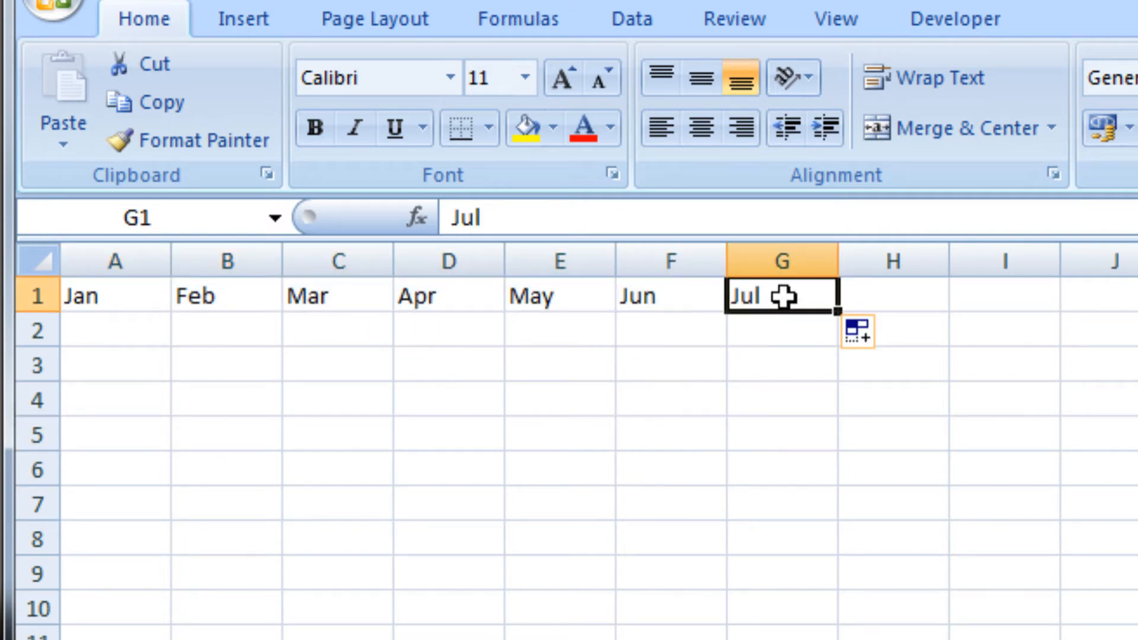
key(BackSpace)
key(Left)
key(BackSpace)
key(Left)
key(BackSpace)
key(Left)
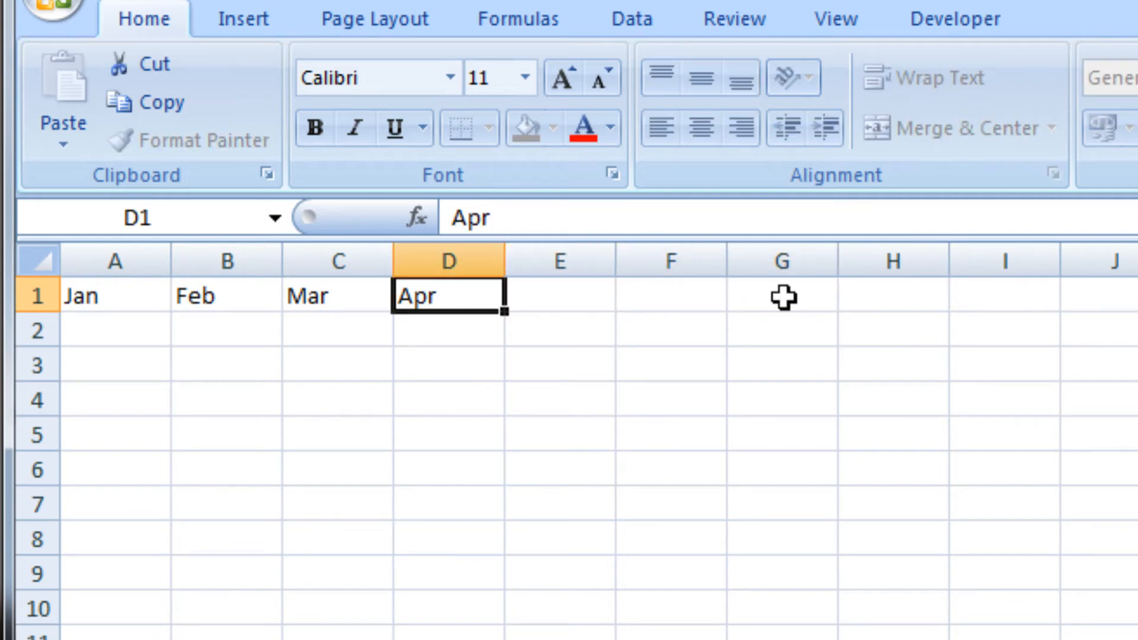
key(BackSpace)
key(Left)
key(BackSpace)
key(Left)
key(BackSpace)
key(Left)
key(BackSpace)
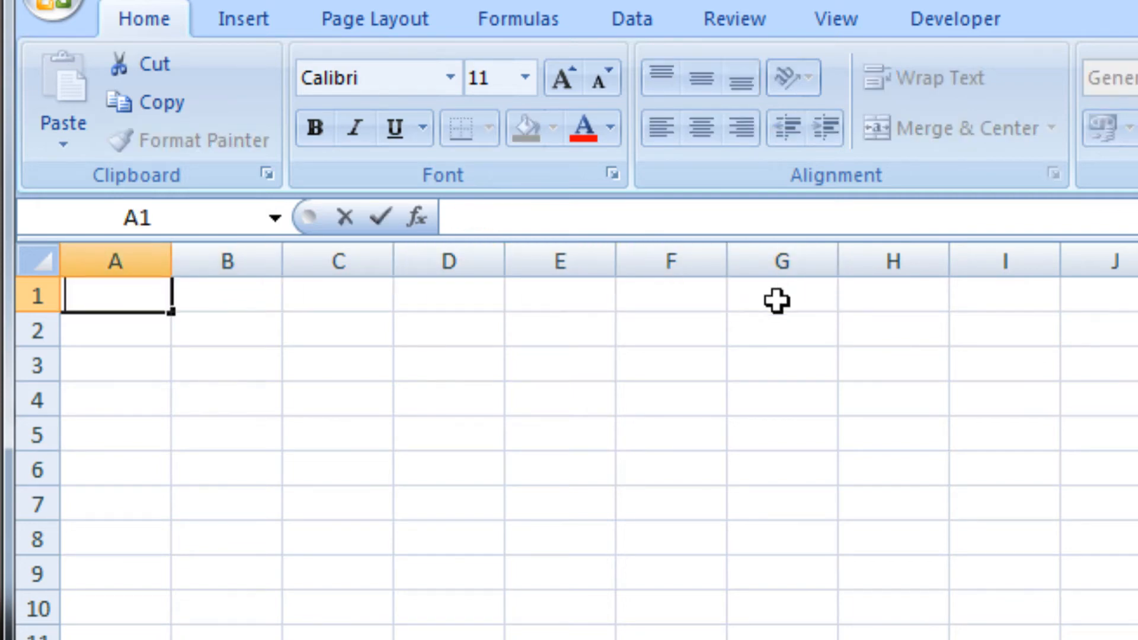
click(559, 363)
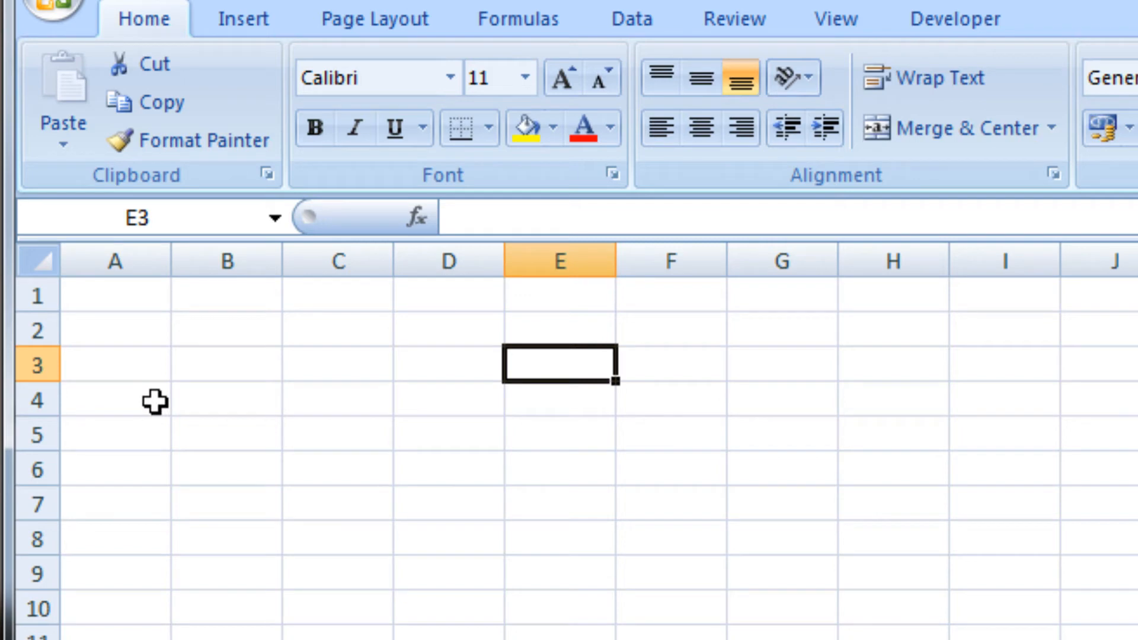
- Enter the number 2 in cell B2 and the number 7 in cell C2
click(191, 327)
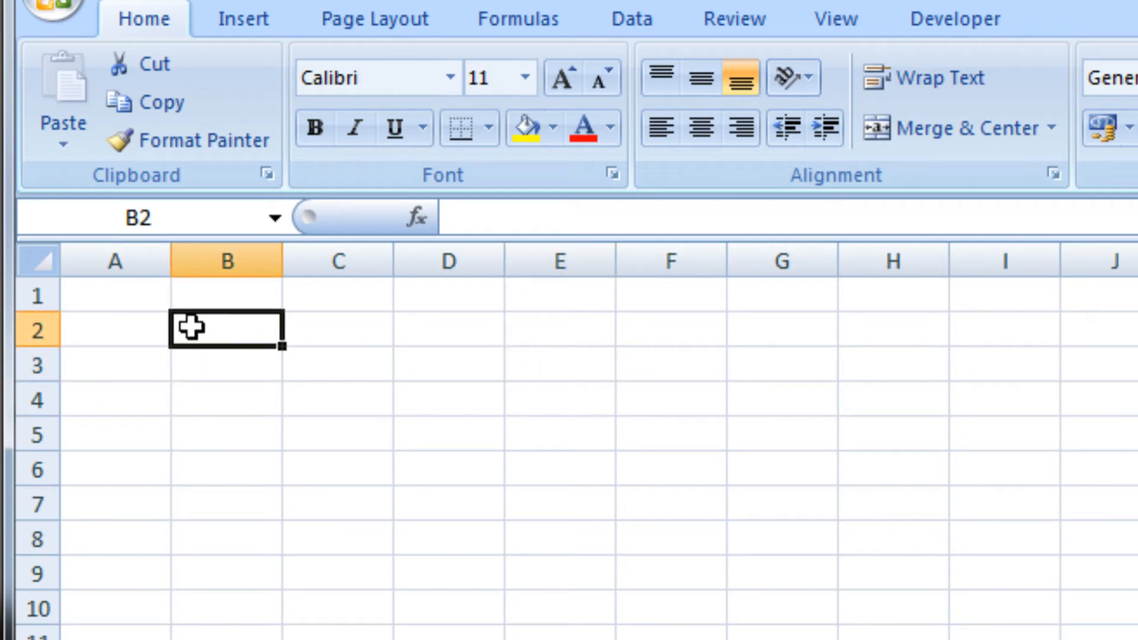
text(2)
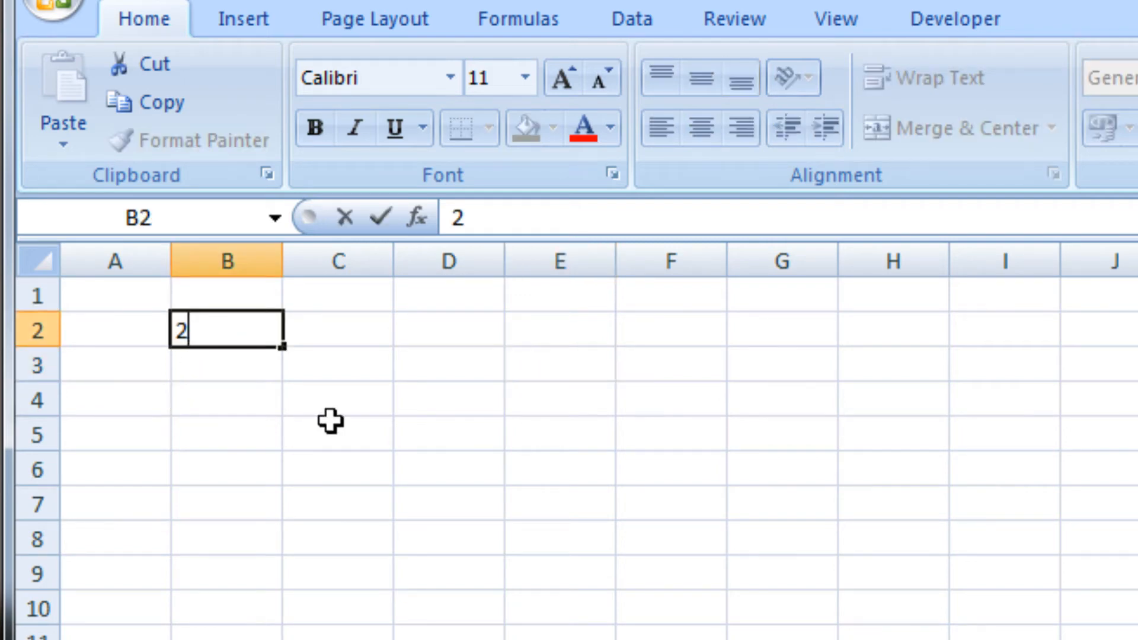
click(346, 335)
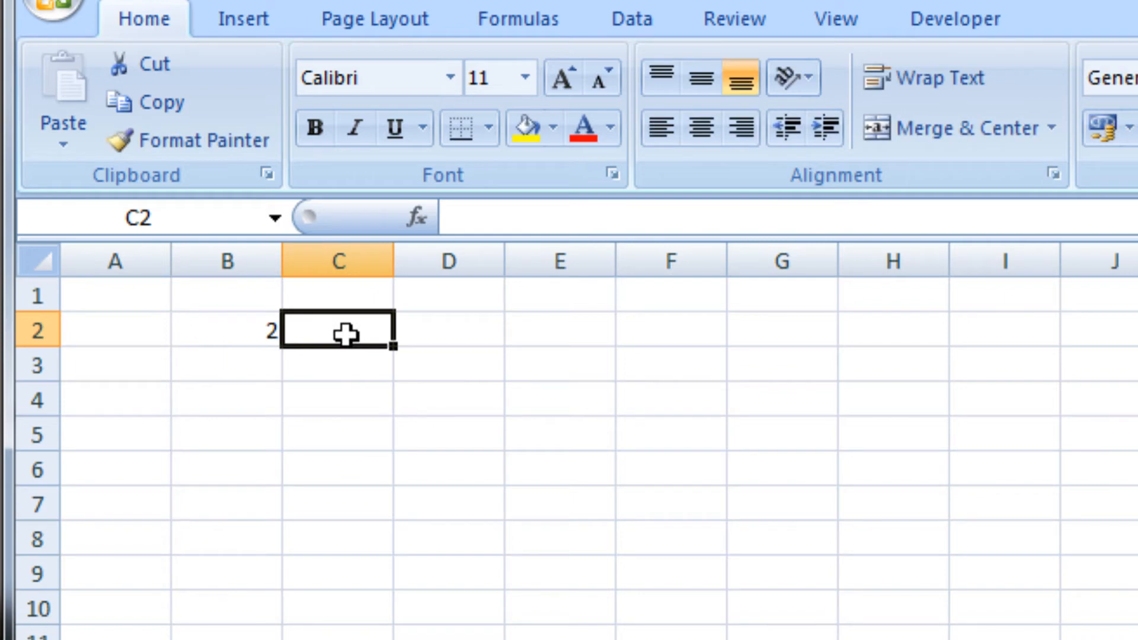
text(7)
- Enter the formula =B2+C2 in cell D2, picking B2 and C2 as cell references
click(439, 326)
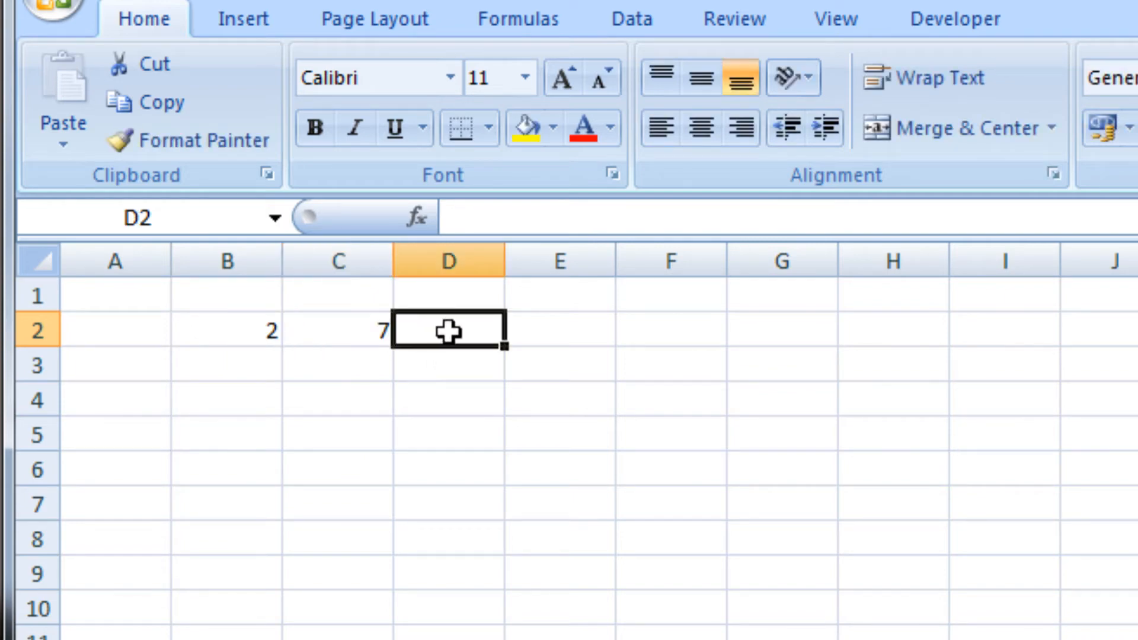
text(=)
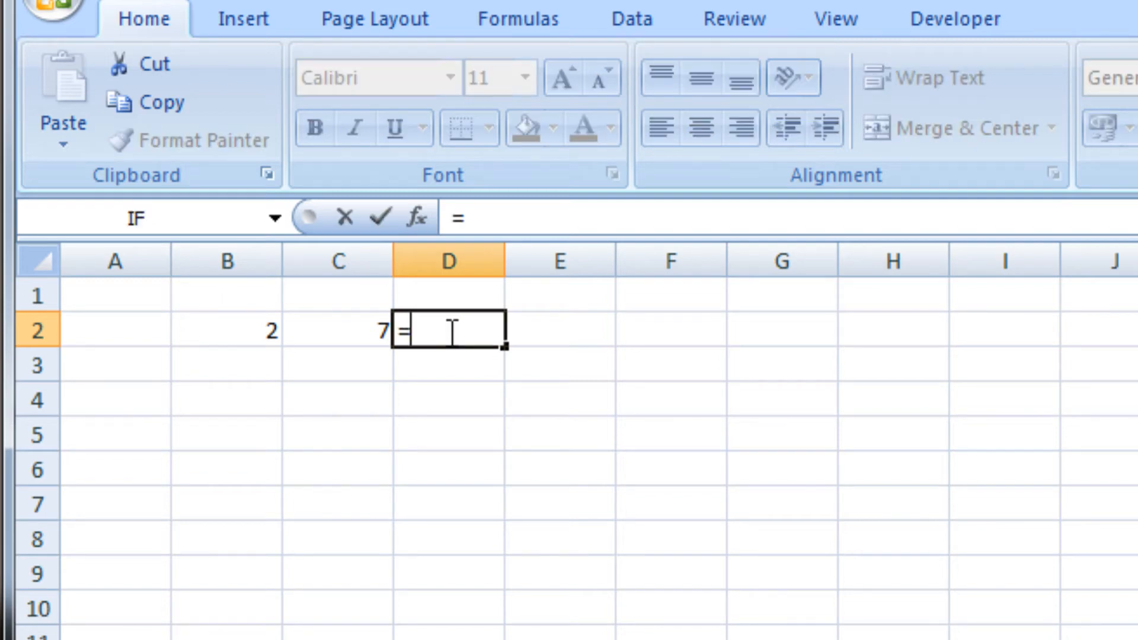
click(237, 322)
text(+)
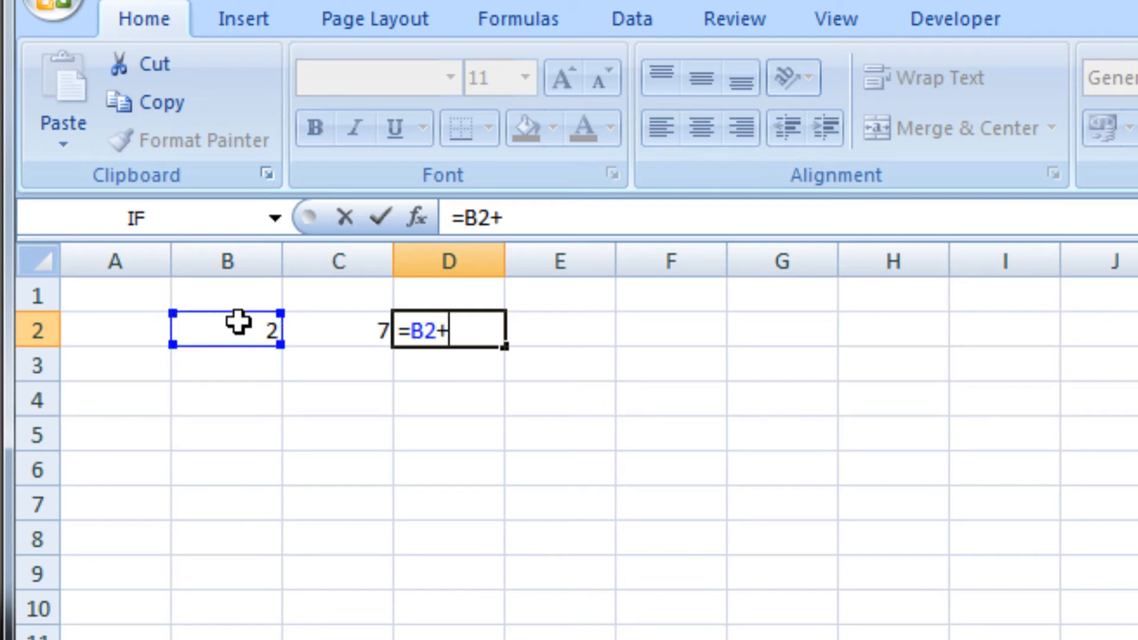
click(333, 331)
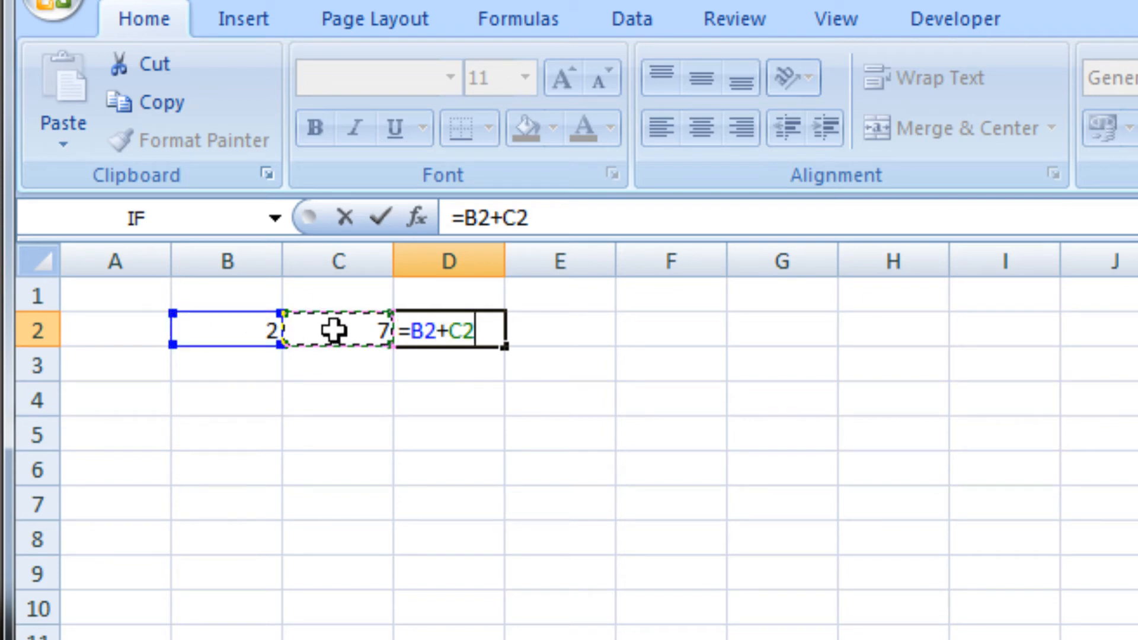
key(Return)
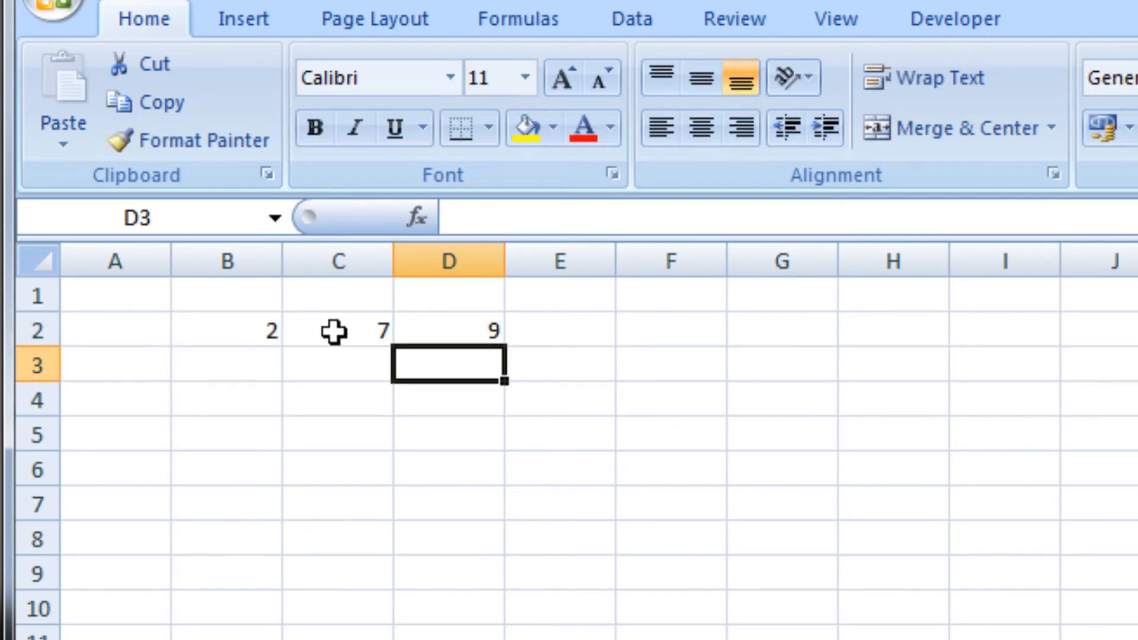
- Examine the addition formula in D2 and the two cells it refers to, leaving the formula as it is
click(495, 338)
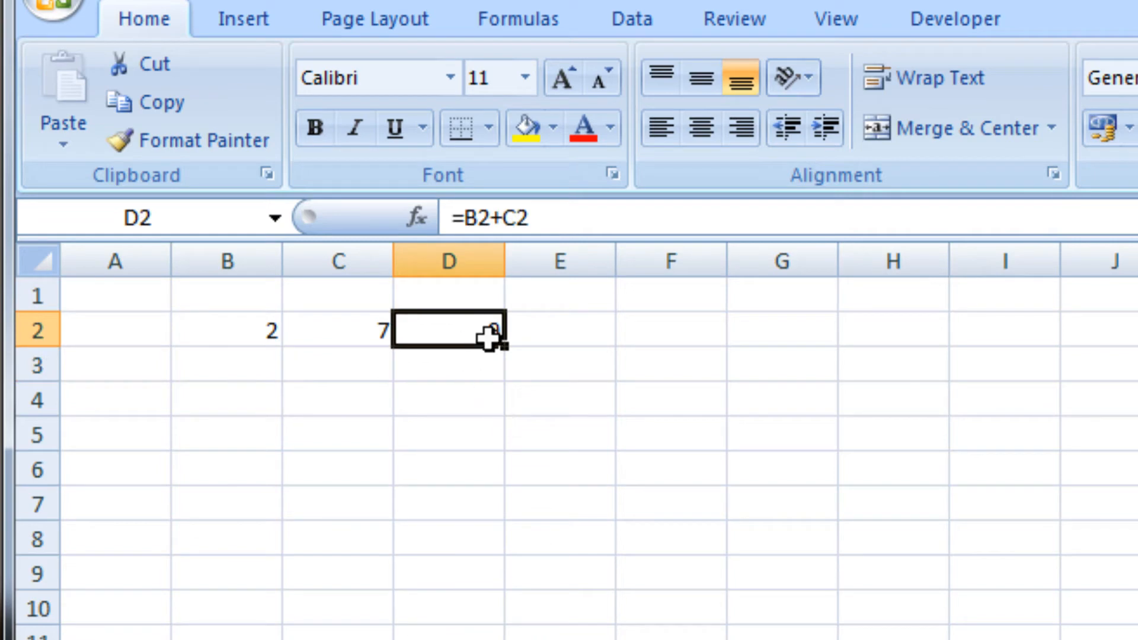
click(253, 314)
click(329, 320)
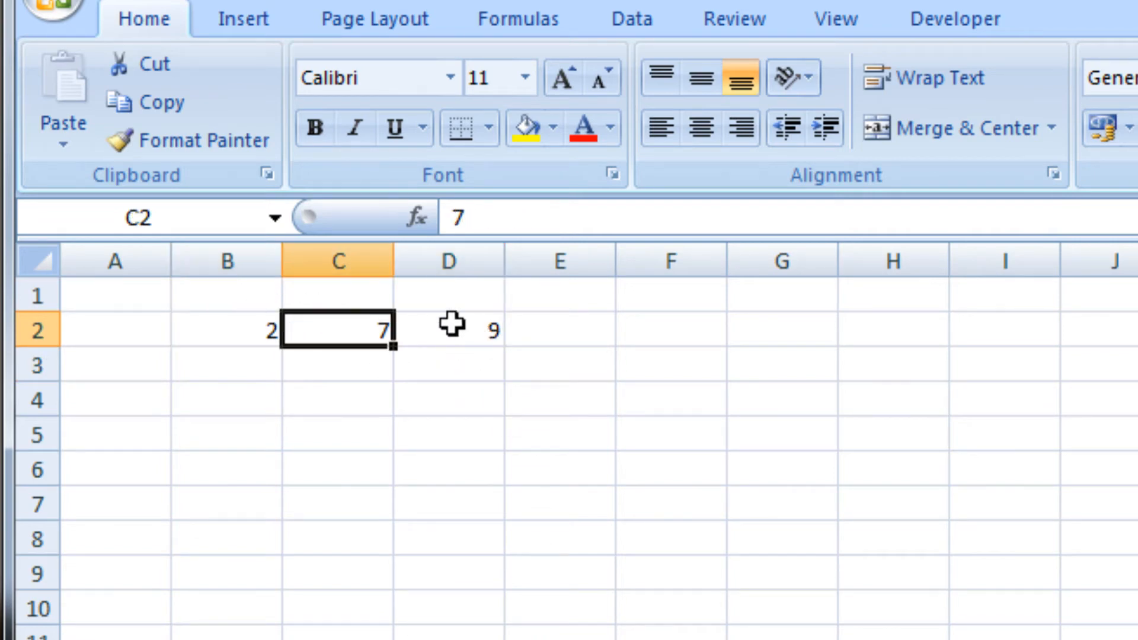
click(450, 323)
click(454, 385)
click(457, 330)
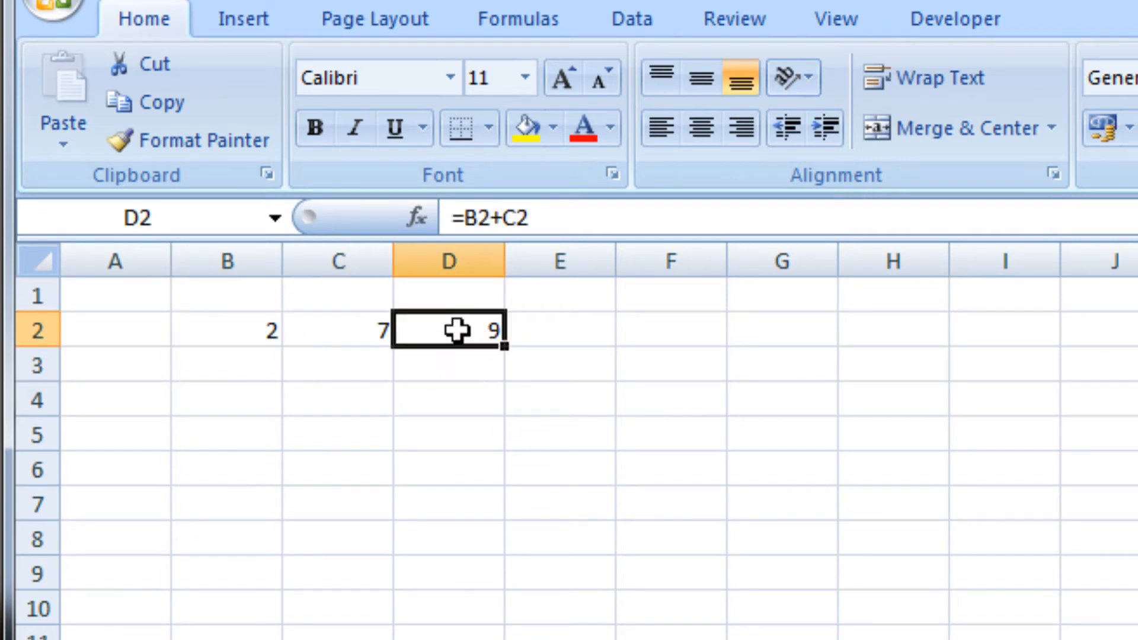
click(474, 218)
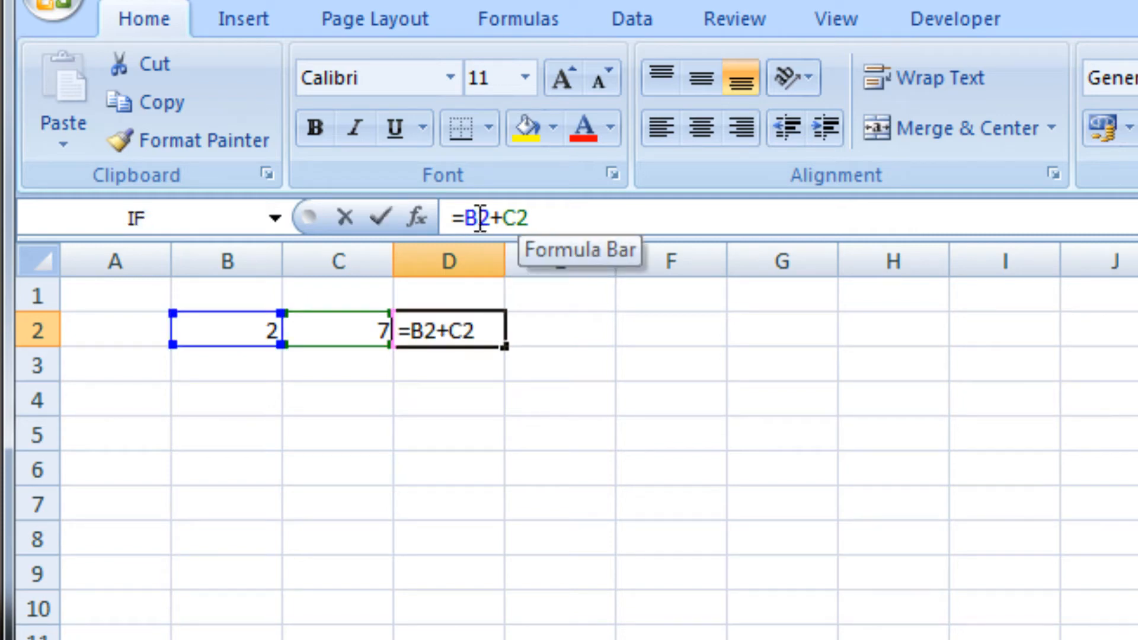
drag(466, 218, 515, 219)
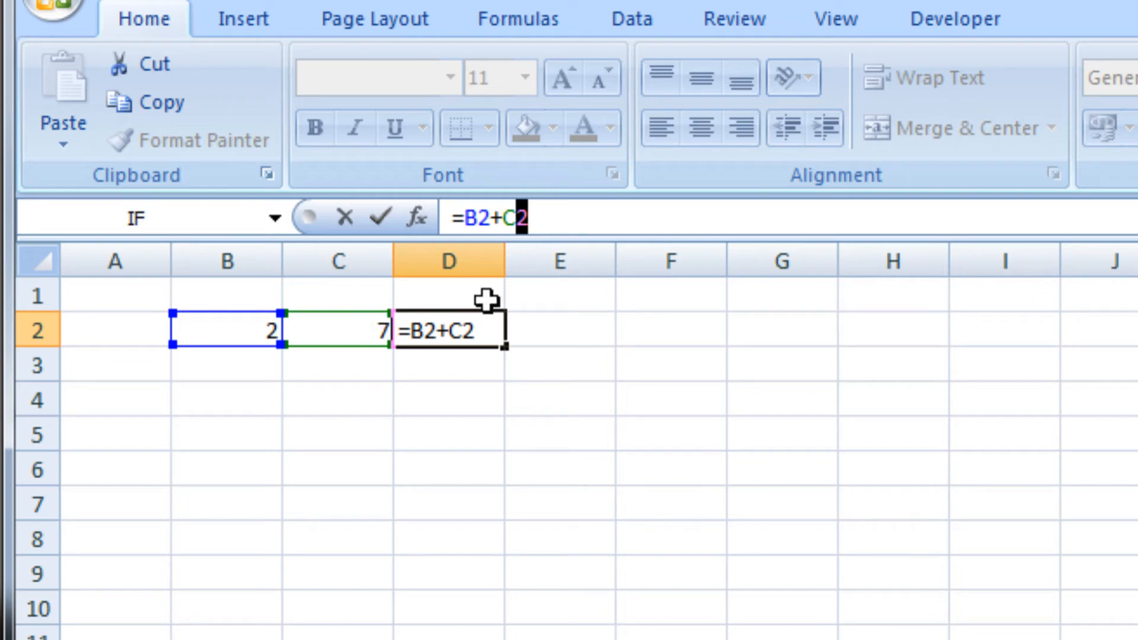
key(Return)
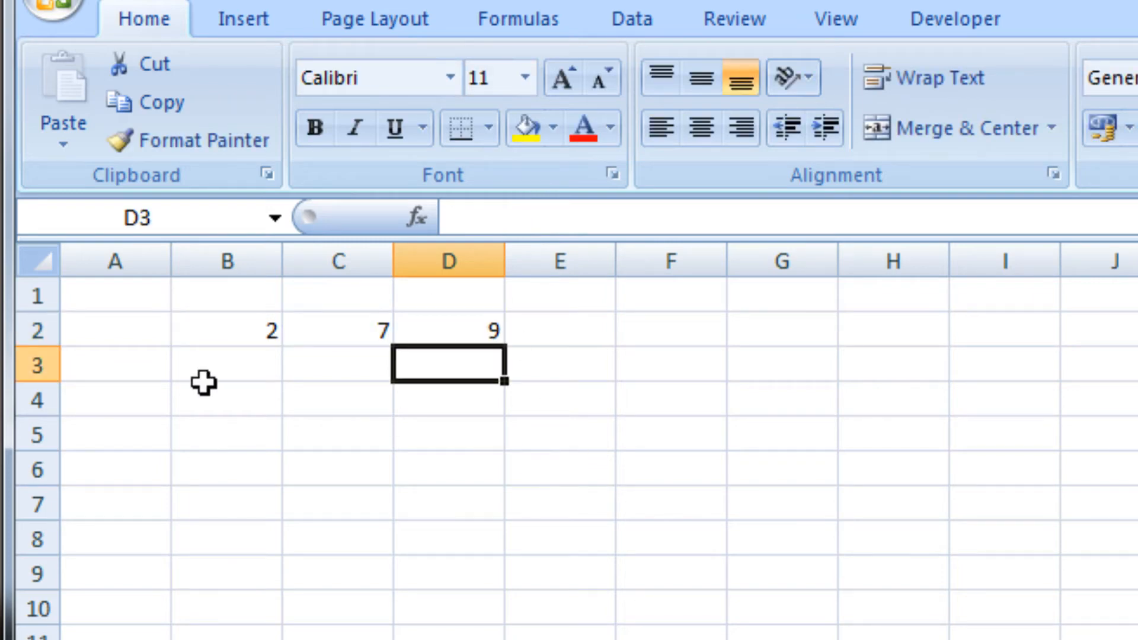
click(264, 367)
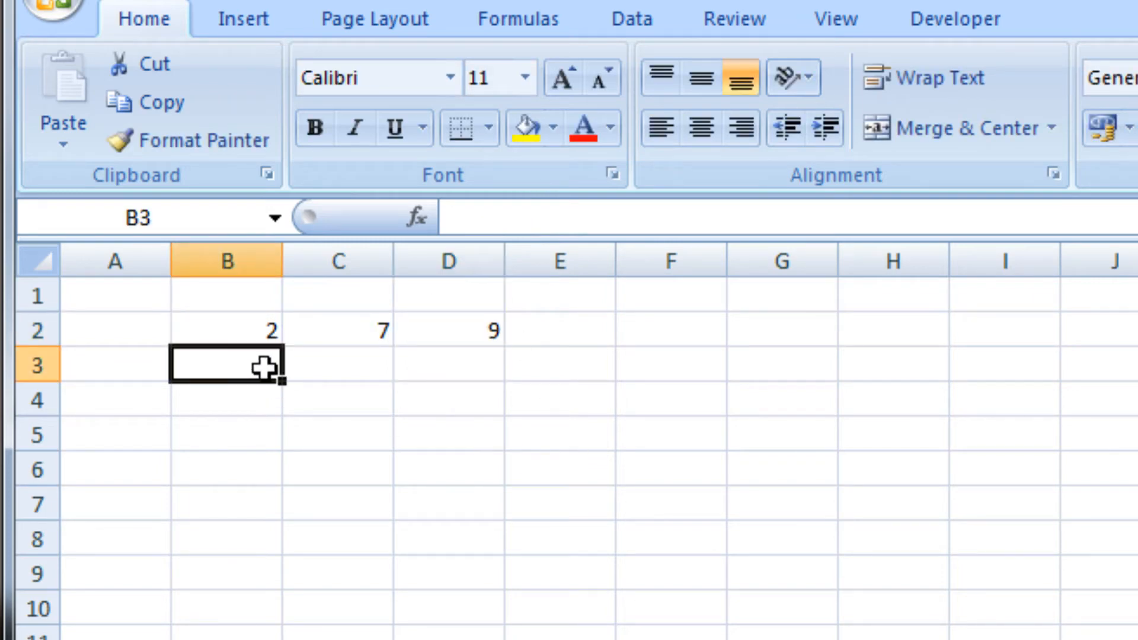
- Enter the number 3 in cell B3 and the number 8 in cell C3
text(3)
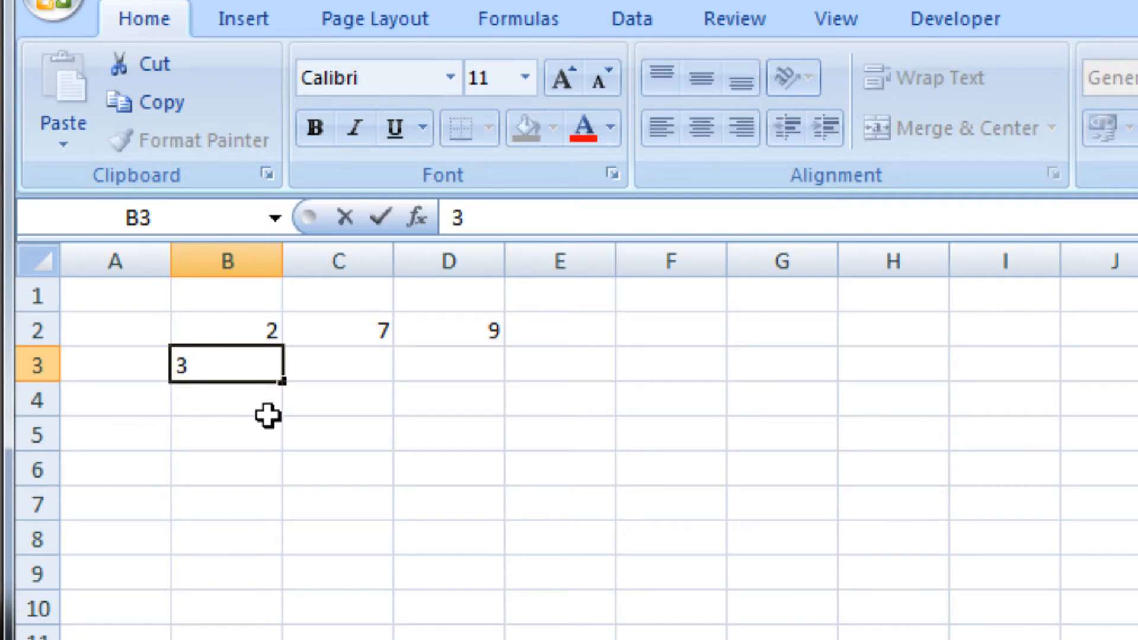
click(325, 371)
text(8)
click(353, 508)
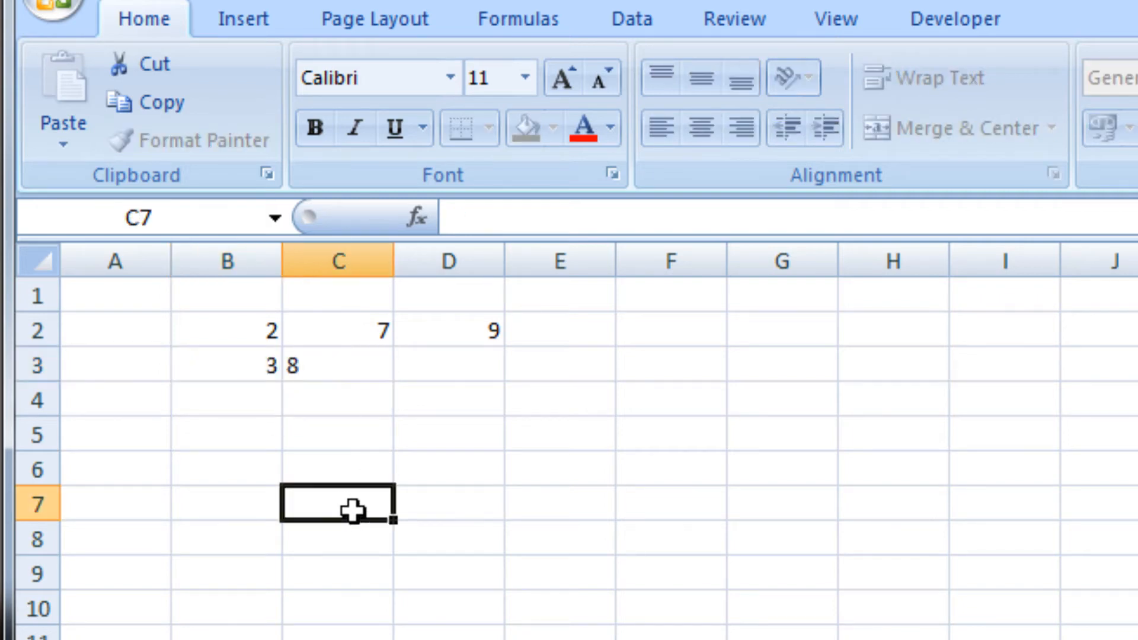
- Enter the number 9 in cell B4 and the number 12 in cell C4
click(266, 395)
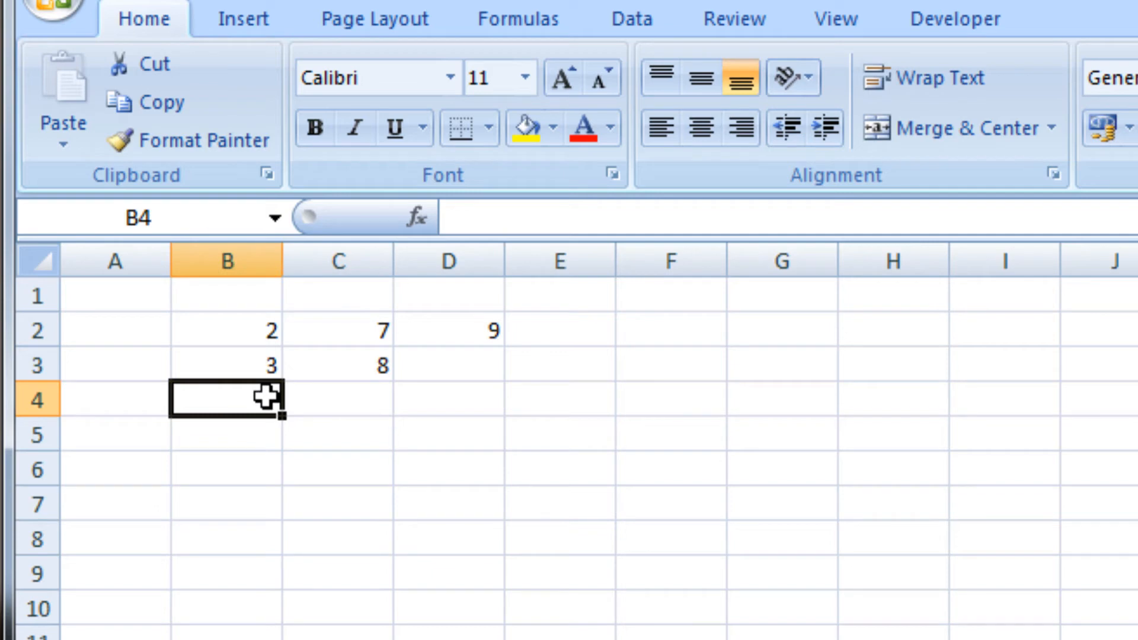
text(9)
click(343, 403)
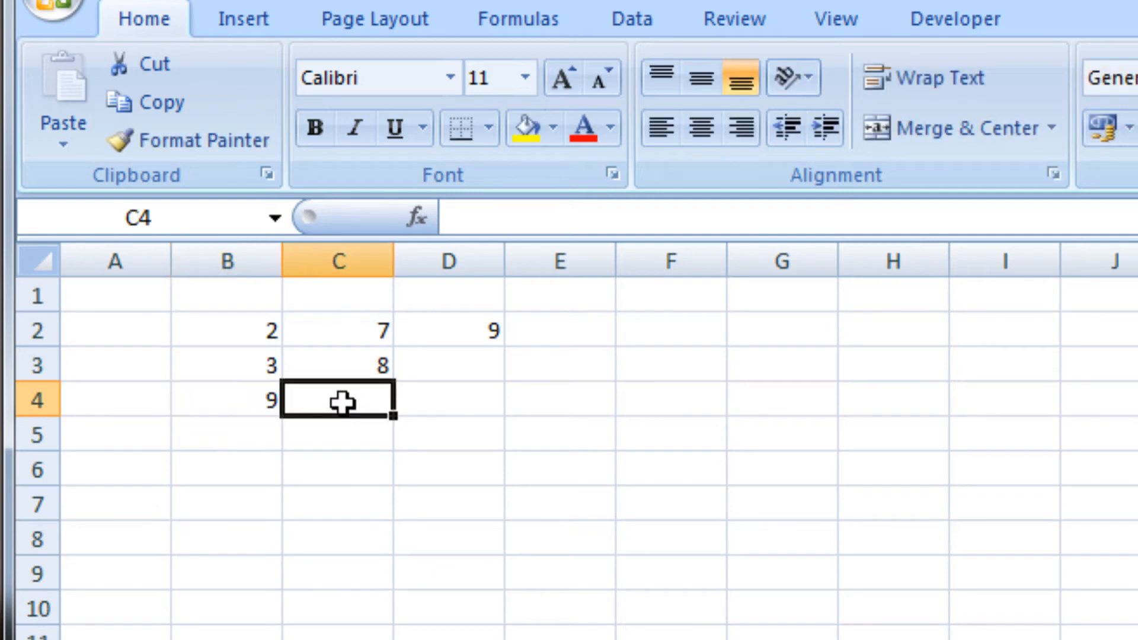
text(12)
click(356, 465)
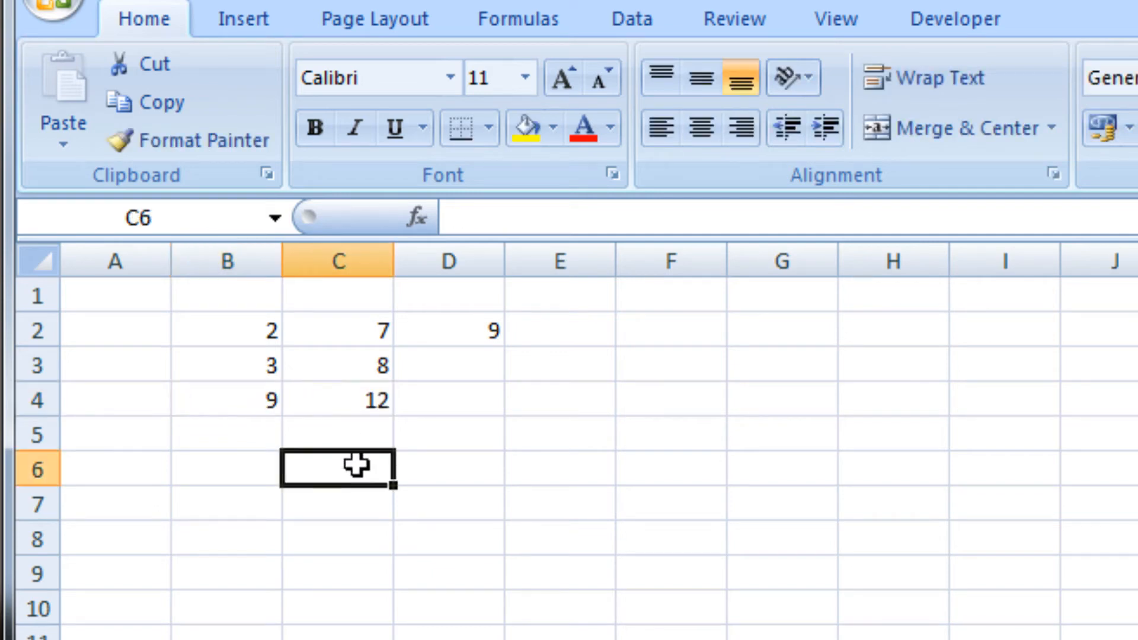
- Look over the number pairs in columns B and C and the cells beside them in column D for their sums
click(468, 368)
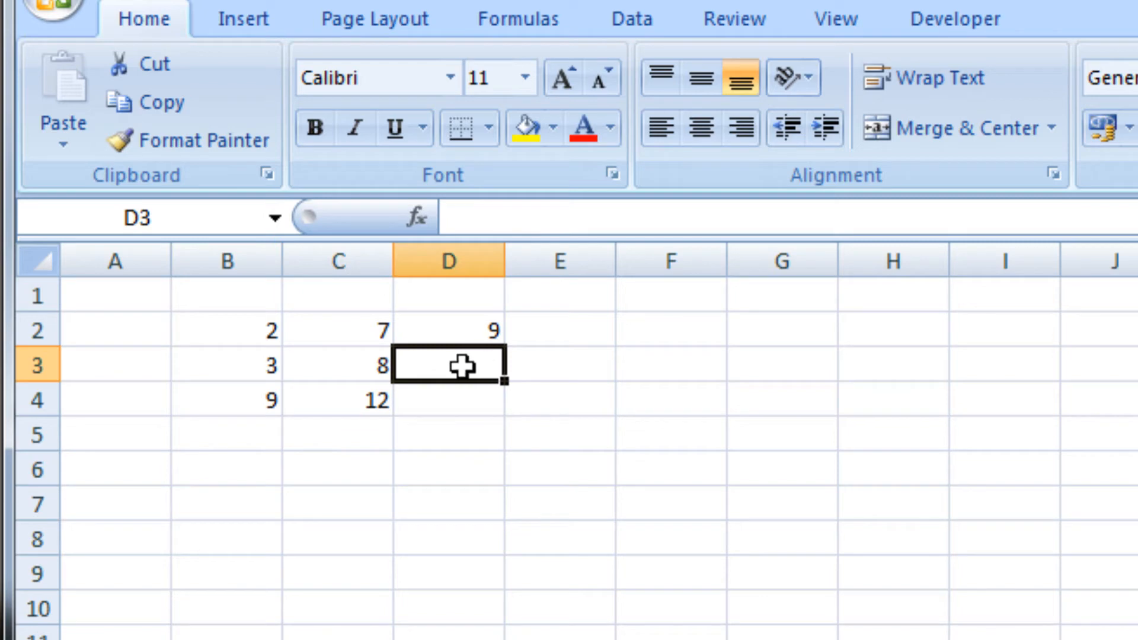
click(268, 362)
click(326, 359)
click(264, 388)
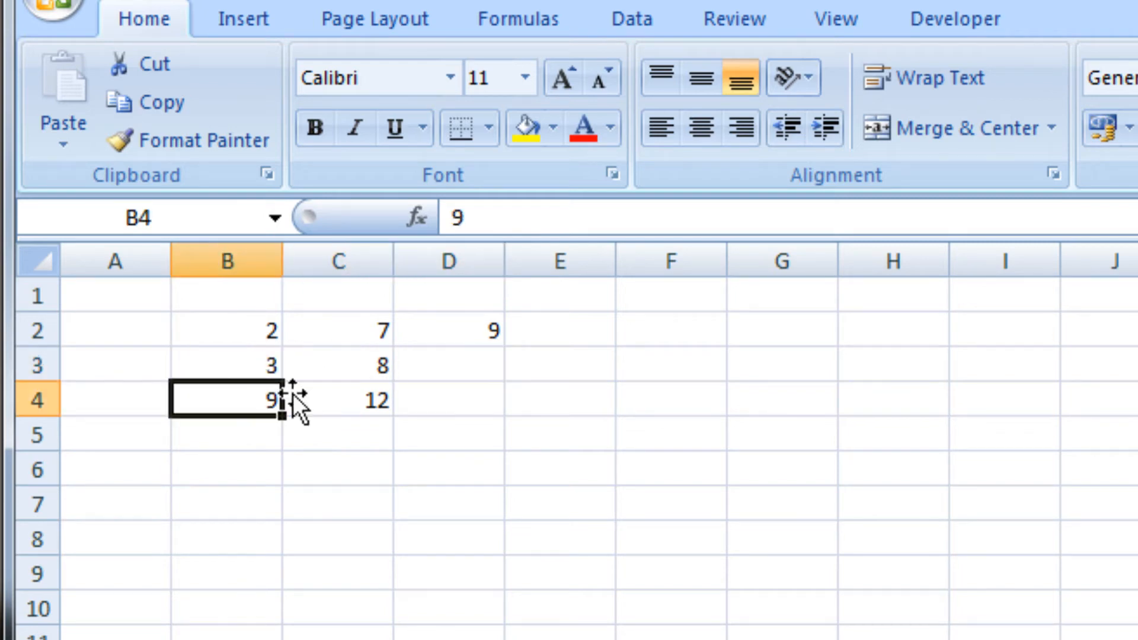
click(297, 399)
click(436, 393)
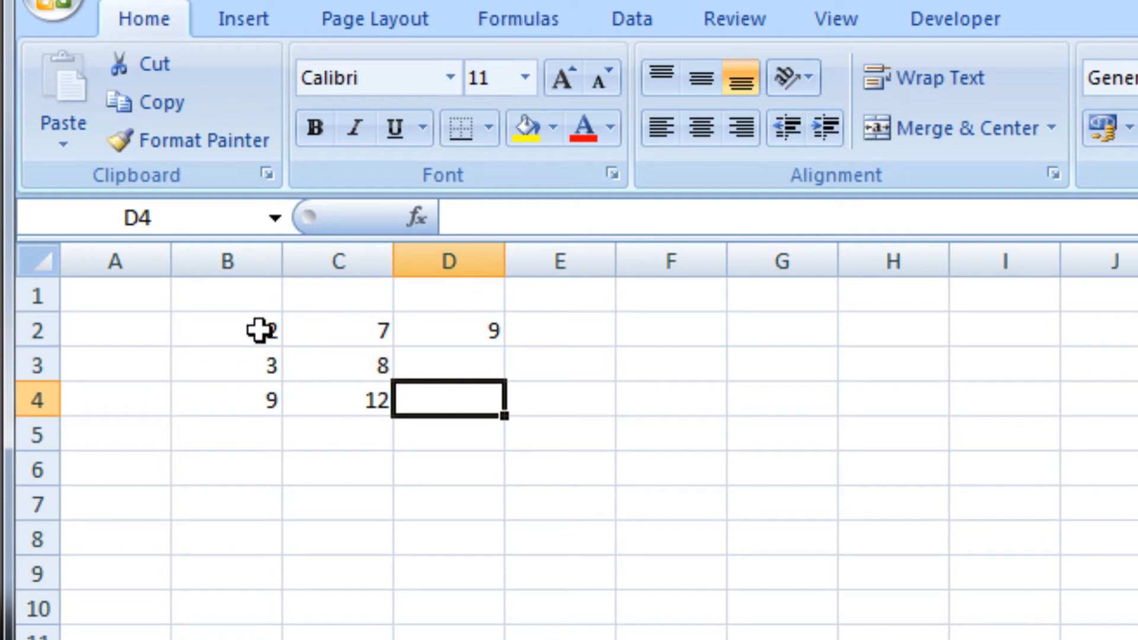
click(355, 332)
- Enter the heading SUM in cell D1 above the addition results
click(446, 256)
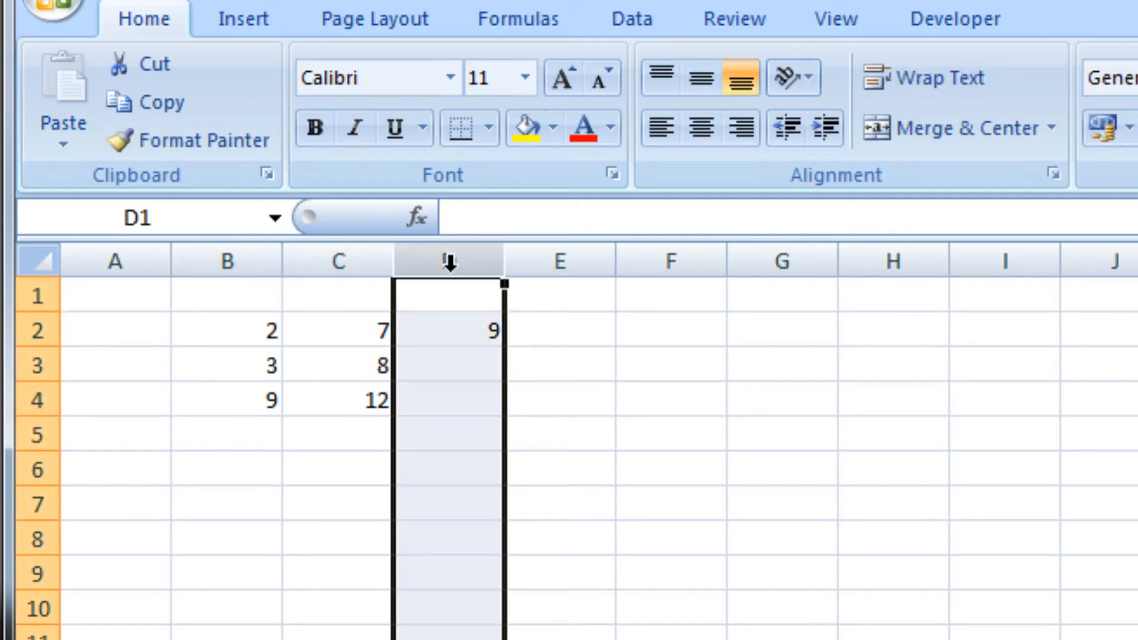
click(437, 300)
text(SUM)
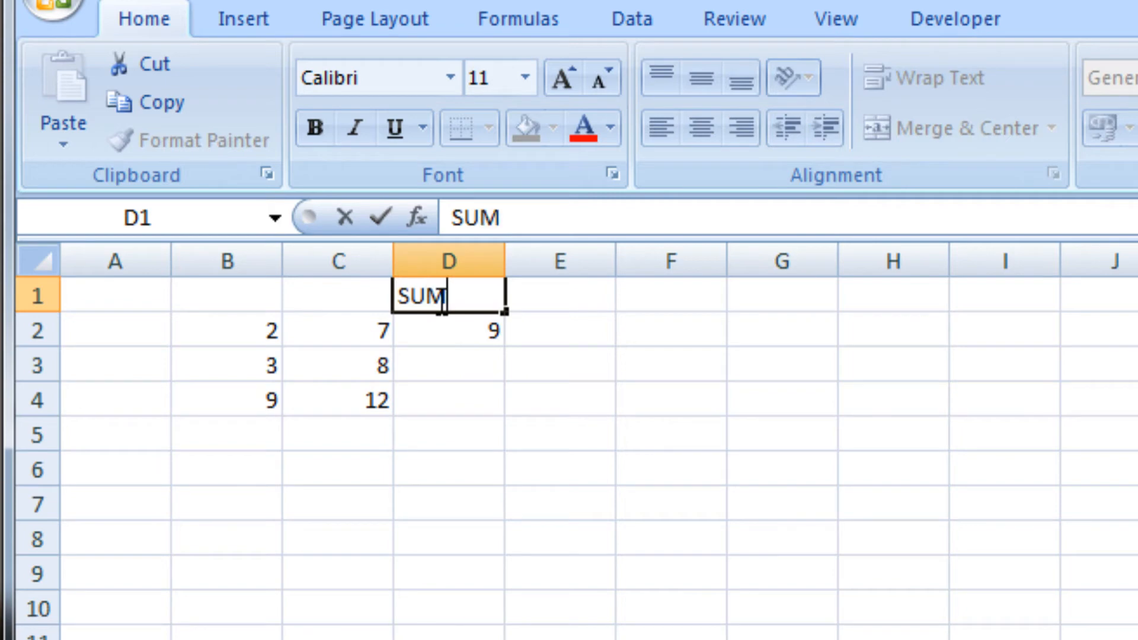
click(508, 407)
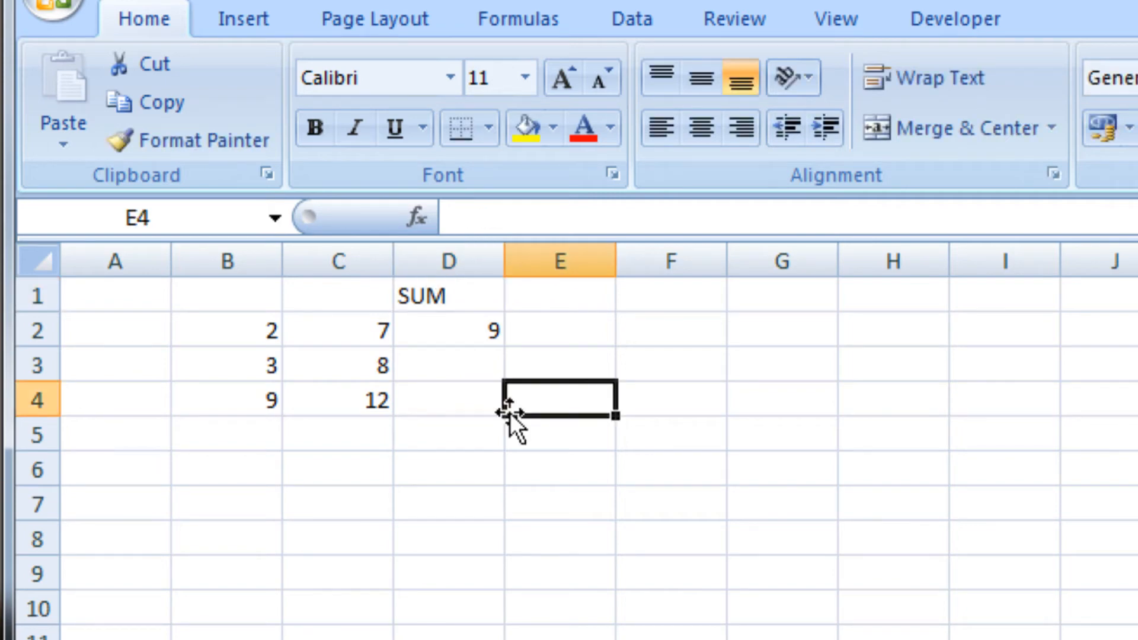
- Enter the formula =B3+C3 in cell D3, picking B3 and C3 as cell references
click(449, 367)
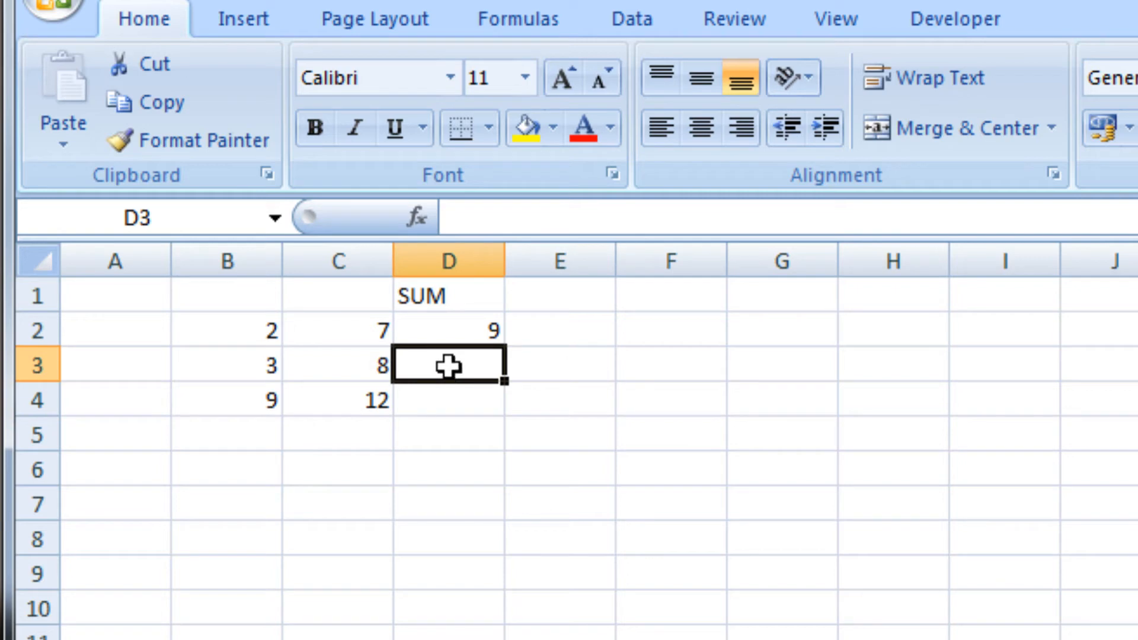
text(=)
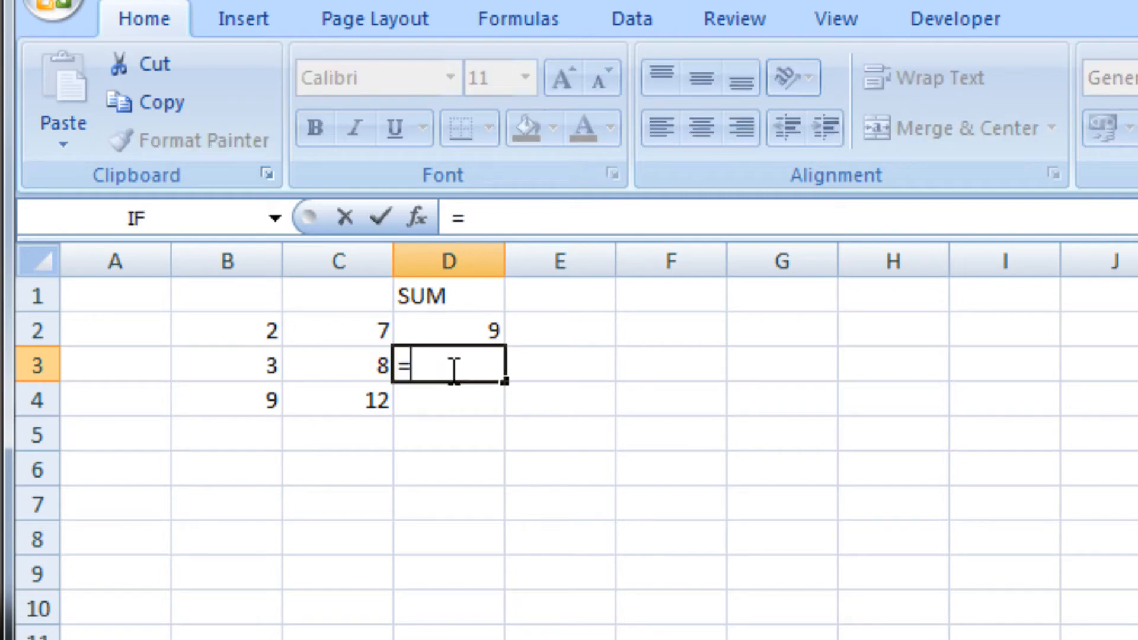
click(261, 368)
text(+)
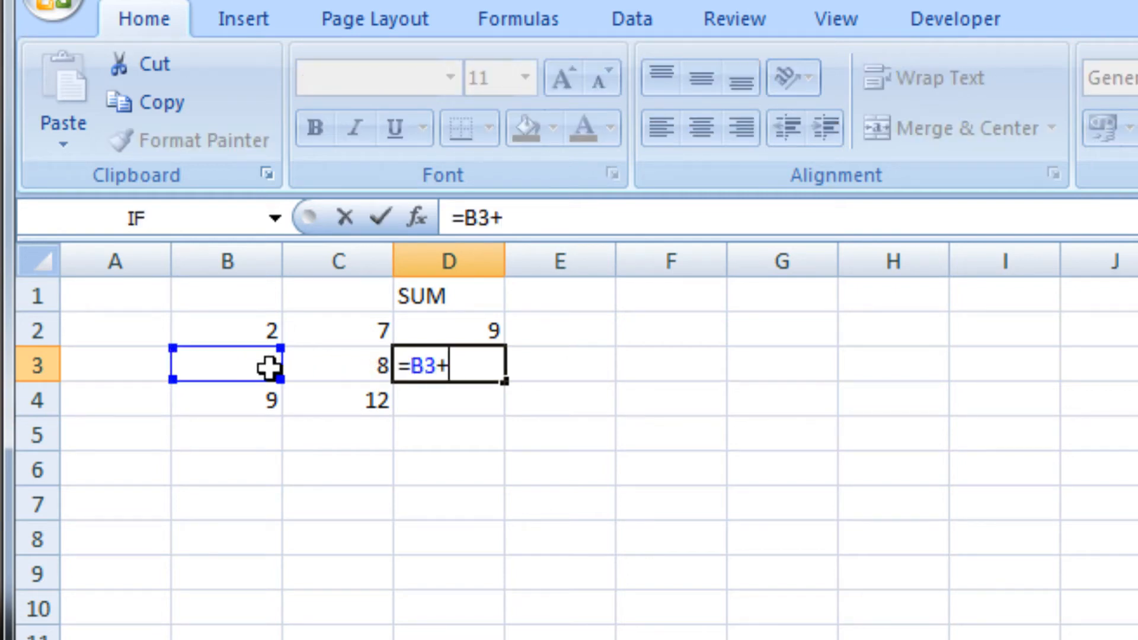
click(343, 366)
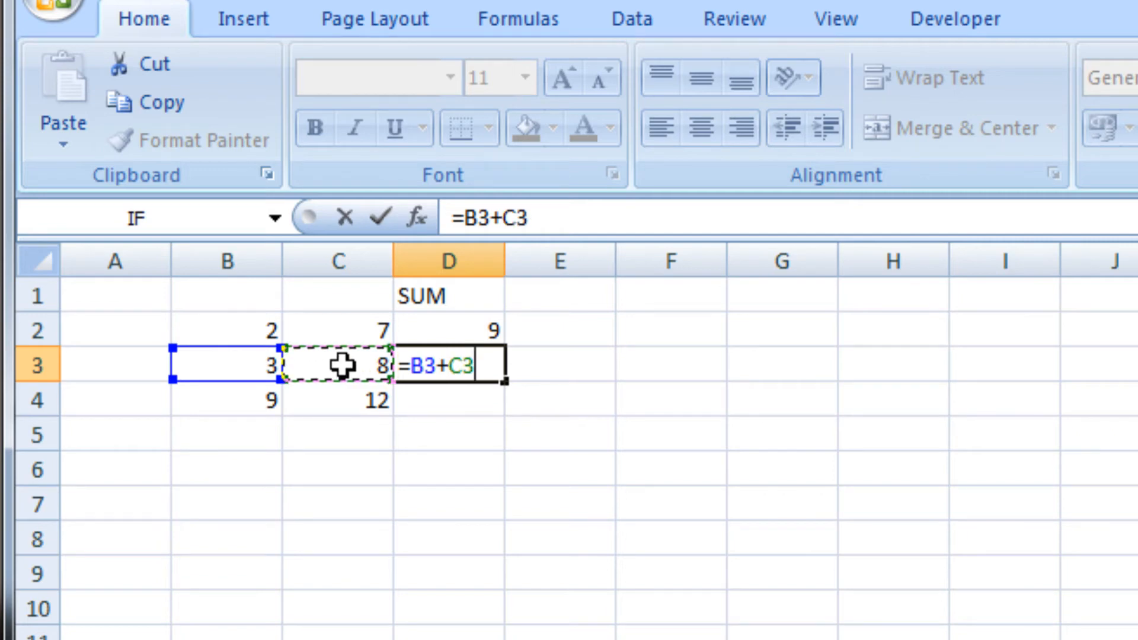
key(Return)
- Enter the formula =B4+C4 in cell D4, picking B4 and C4 as cell references
text(=)
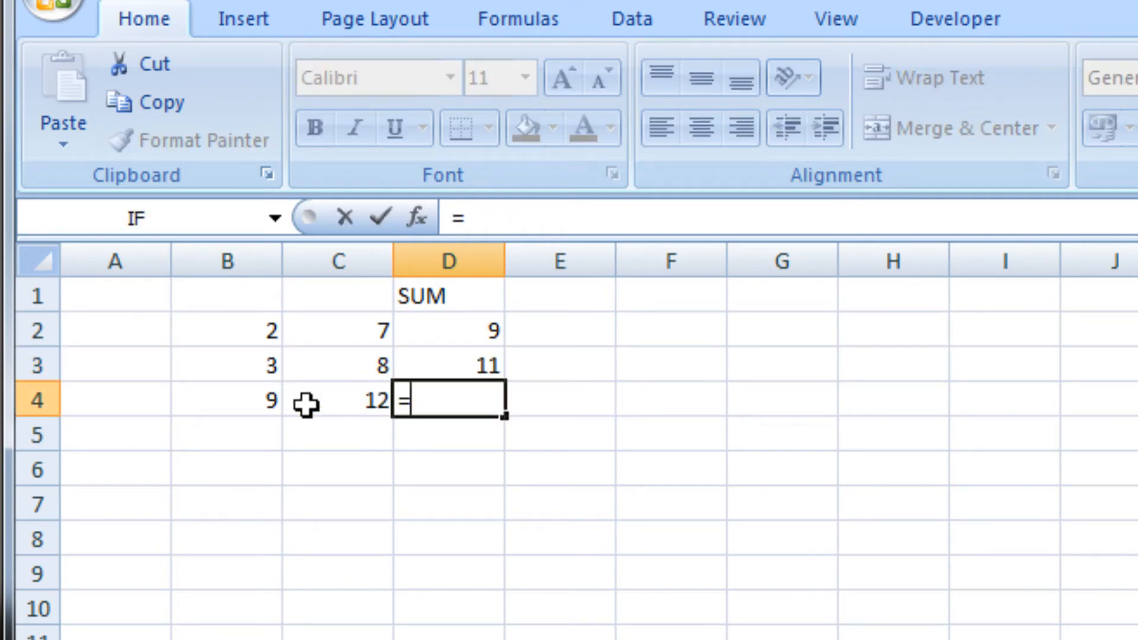
click(272, 399)
text(+)
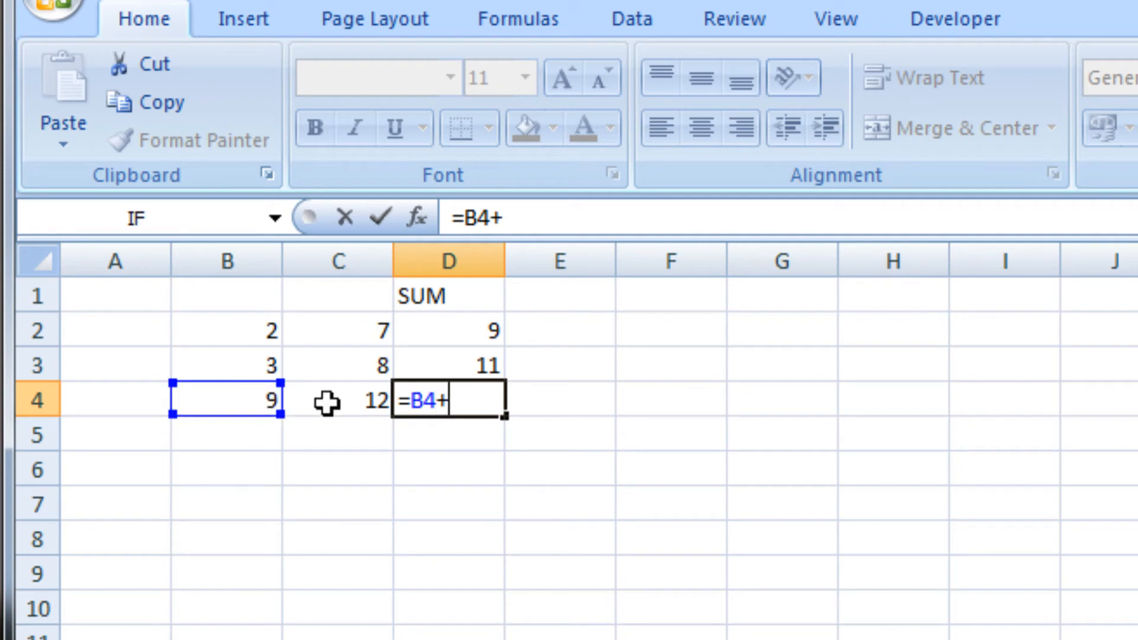
click(333, 399)
key(Return)
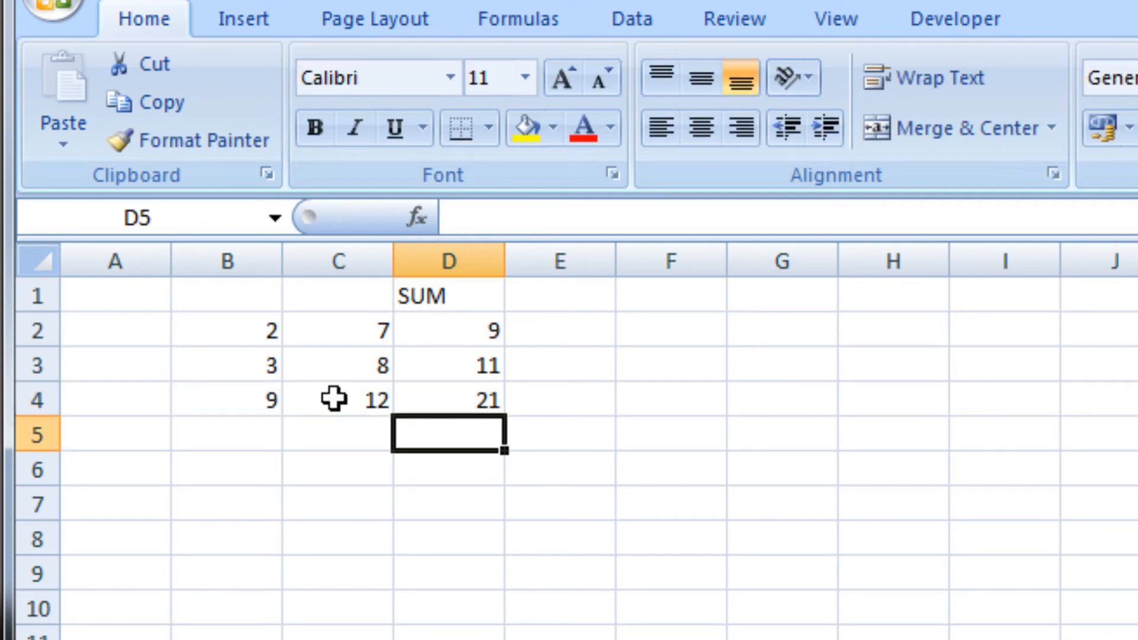
- Enter the number 6 in cell B5 and the number 78 in cell C5
click(248, 444)
text(6)
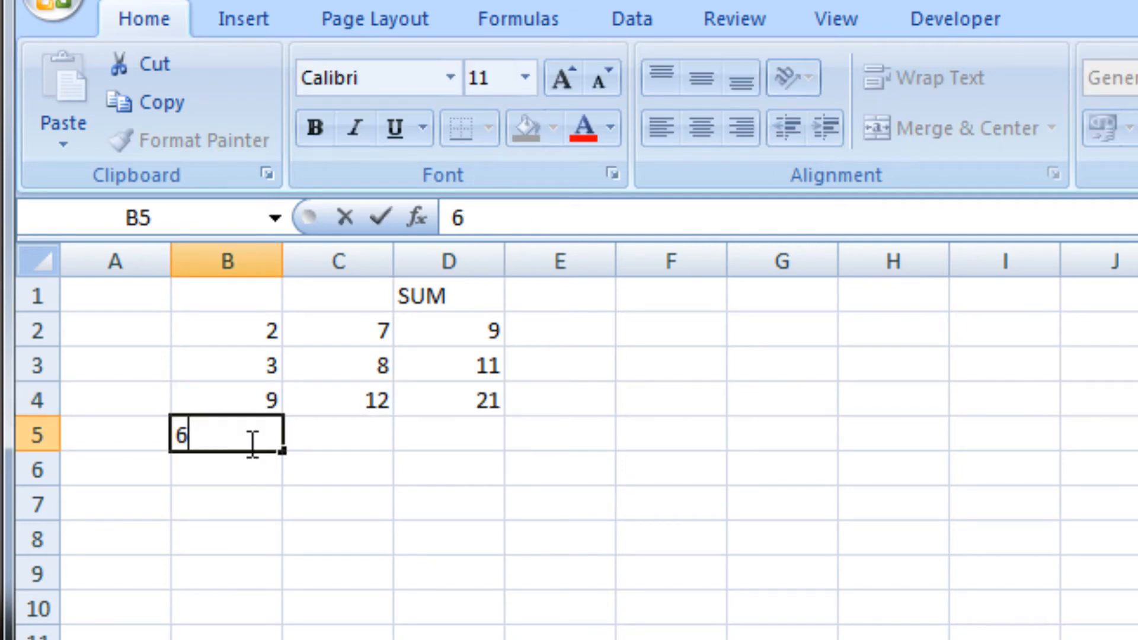
key(Tab)
text(78)
key(Return)
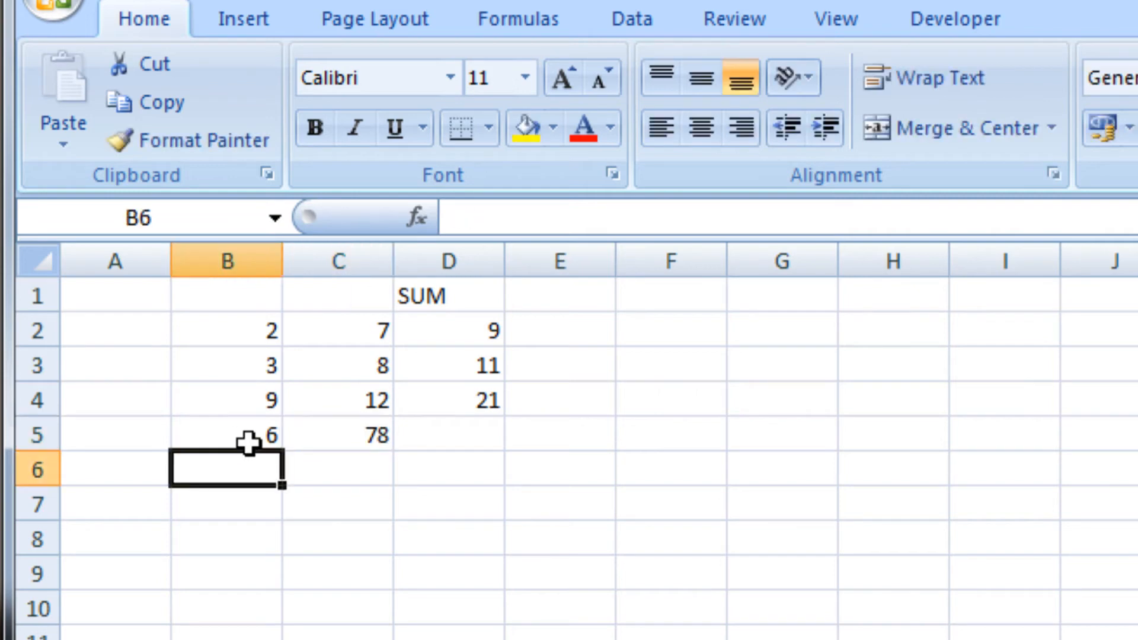
- Fill rows 6 and 7 with more numbers: 99 in B6, 243 in B7, 435 in C6 and 23 in C7
text(99)
key(Return)
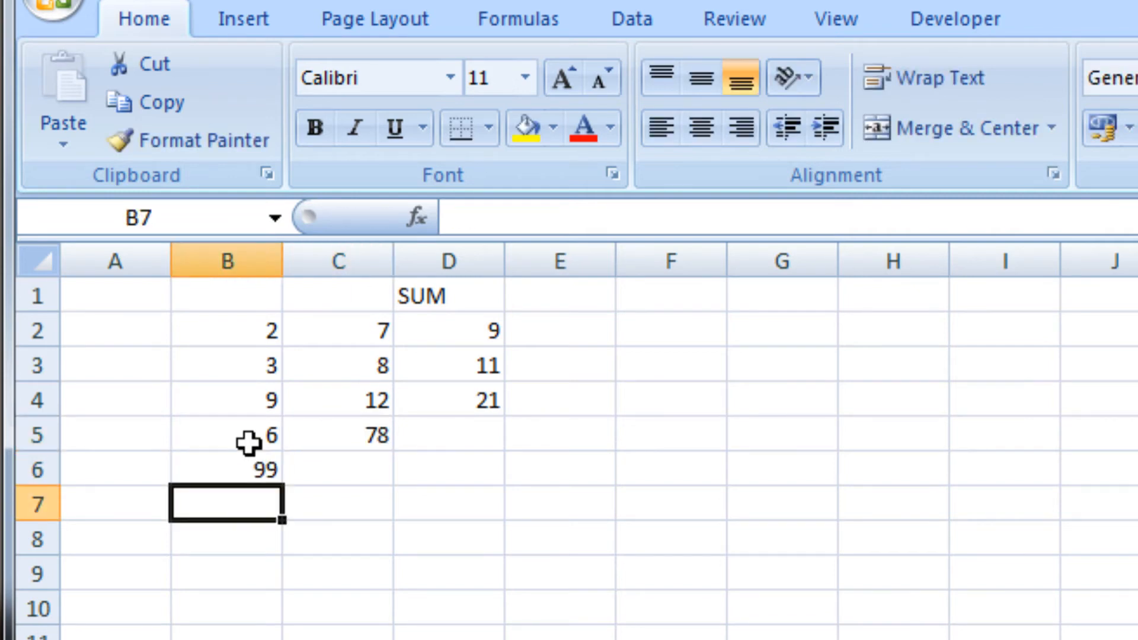
text(243)
click(375, 462)
text(435)
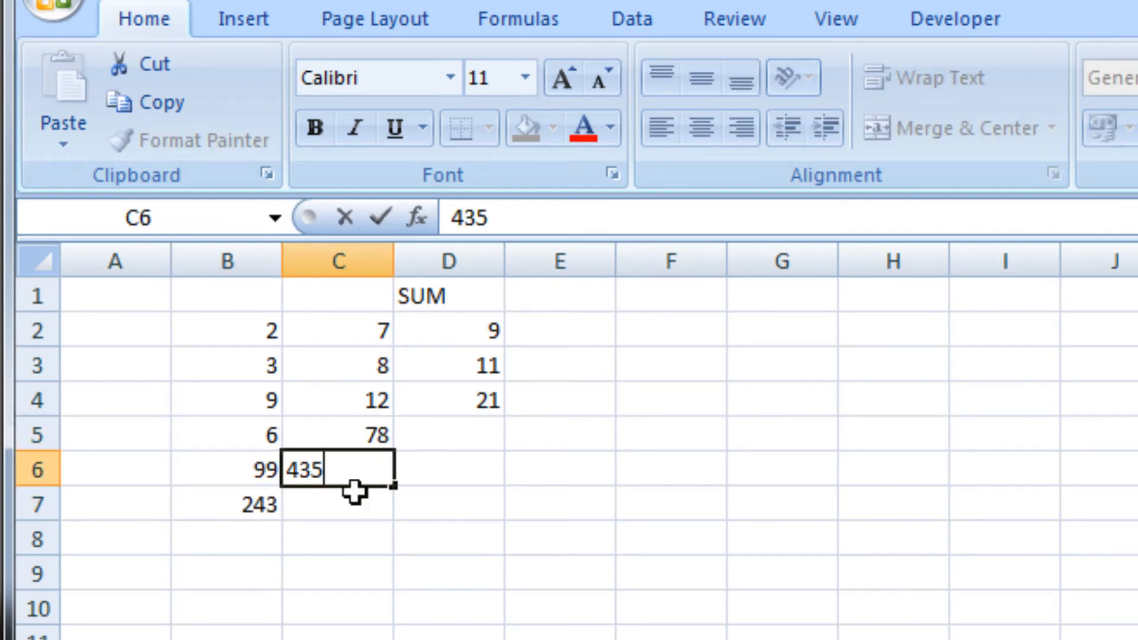
click(350, 496)
text(23)
click(471, 509)
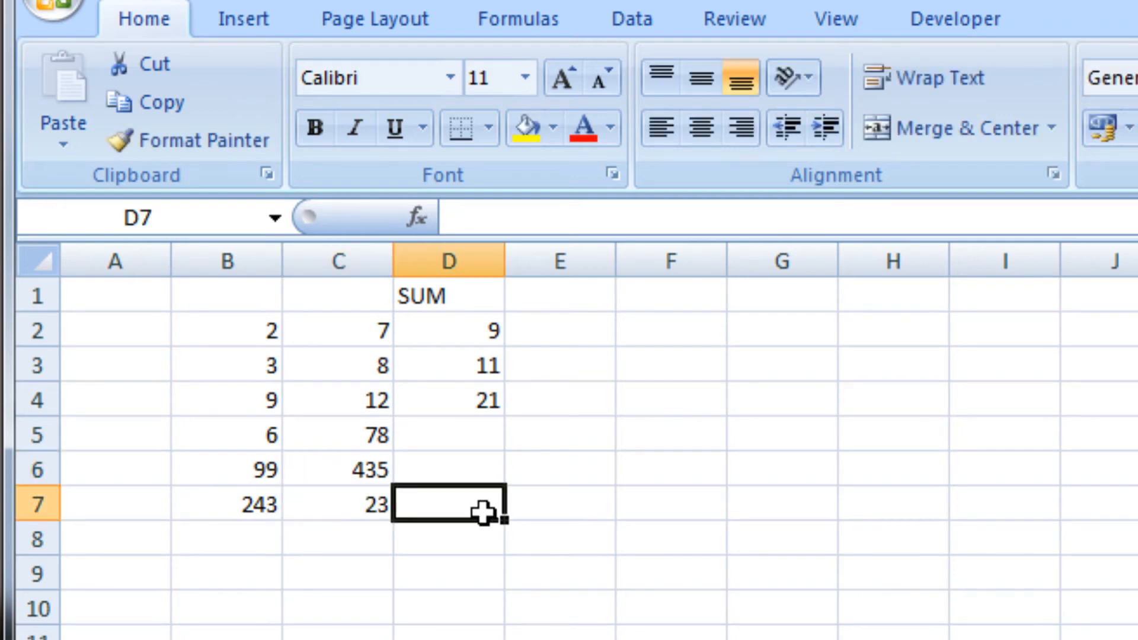
- Clear the addition formulas from cells D4 and D3, keeping the one in D2
click(462, 434)
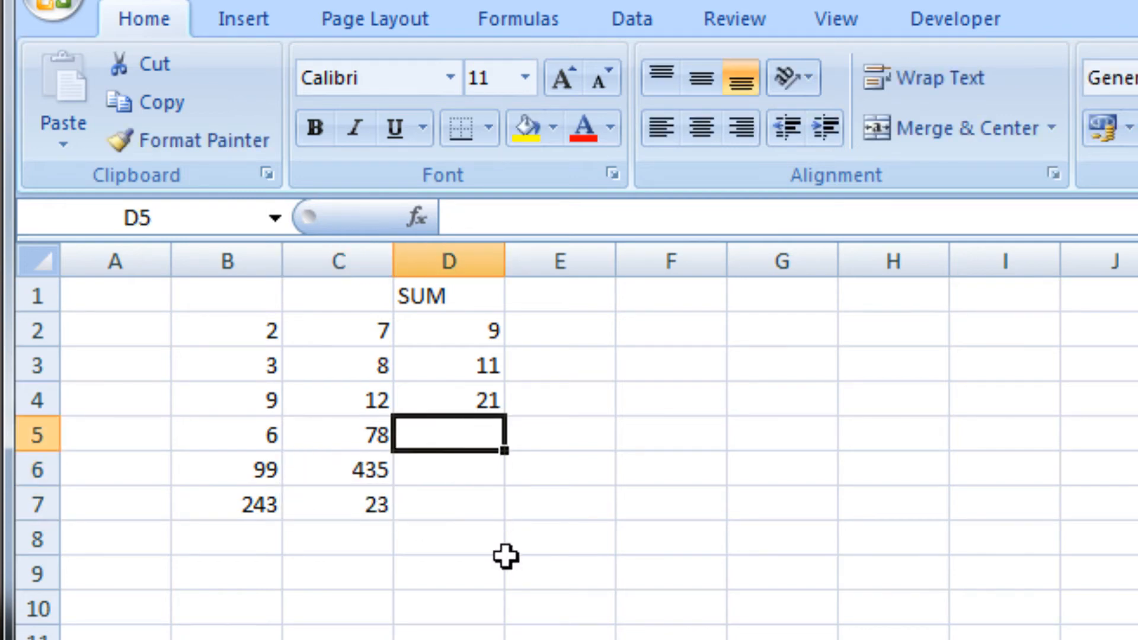
click(474, 395)
key(Delete)
click(480, 368)
double_click(480, 368)
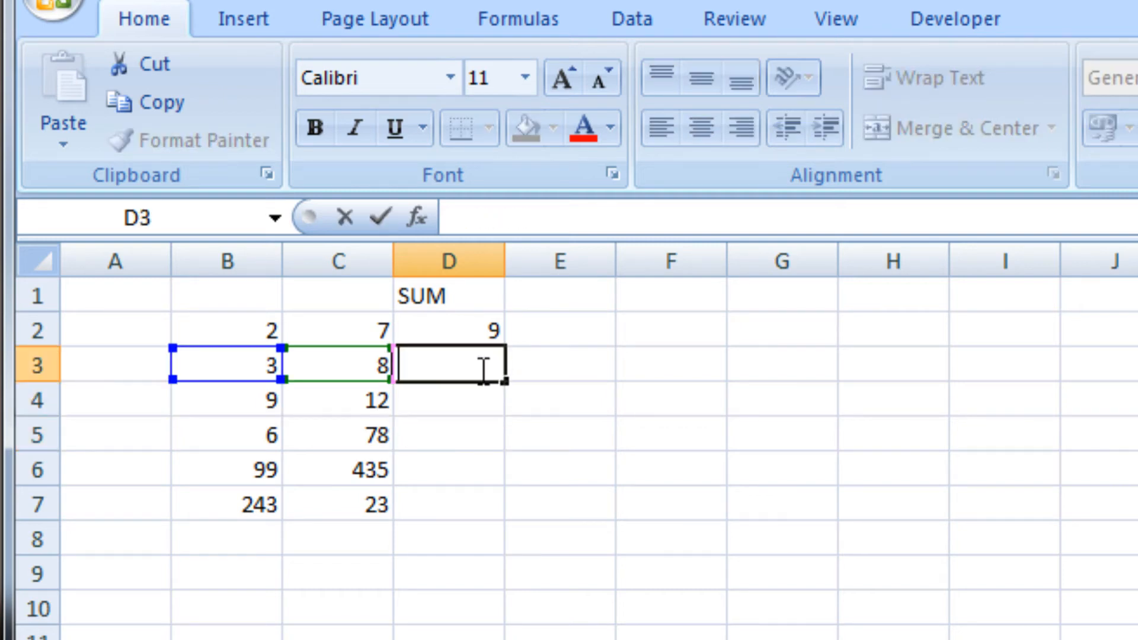
click(541, 388)
- Examine the row numbers in the cell references of the D2 formula, leaving the formula as it is
click(483, 330)
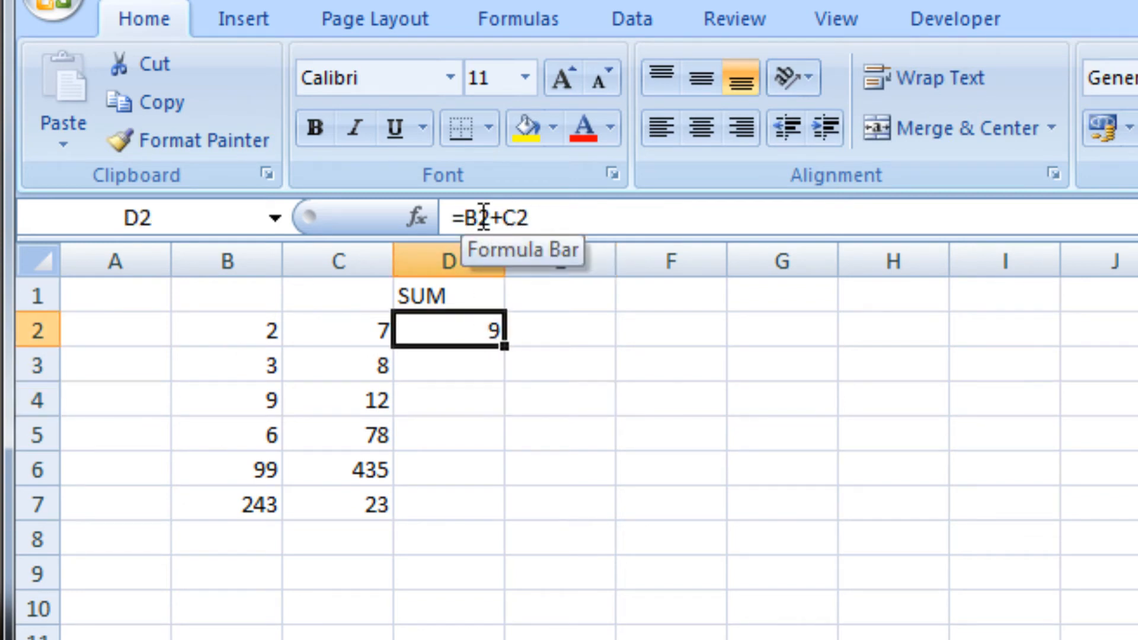
drag(492, 217, 520, 217)
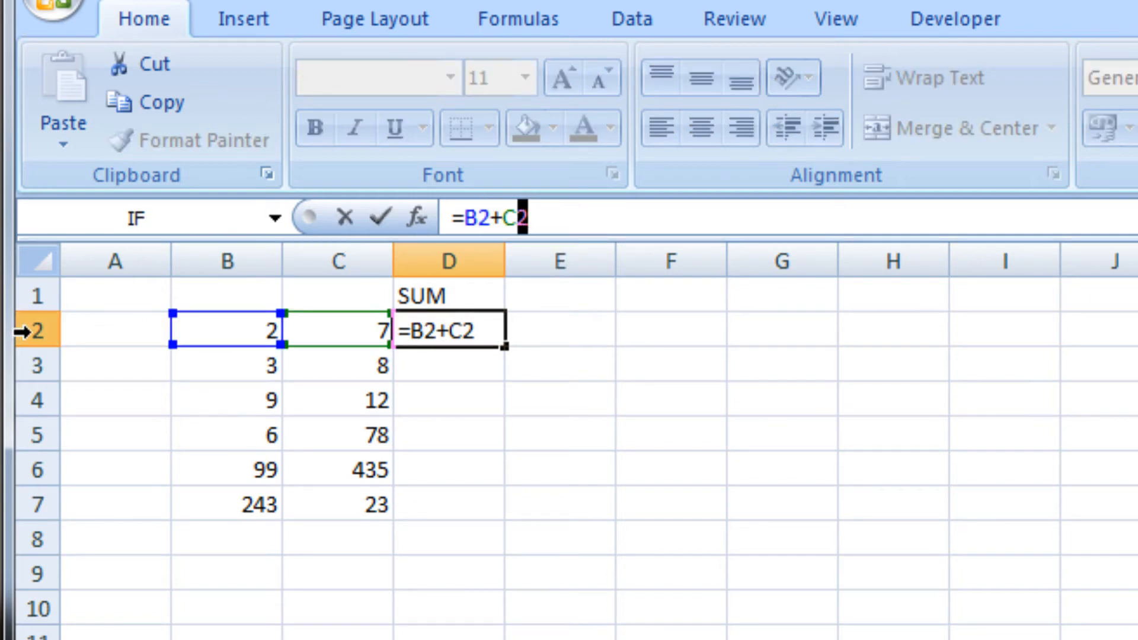
key(Return)
click(429, 331)
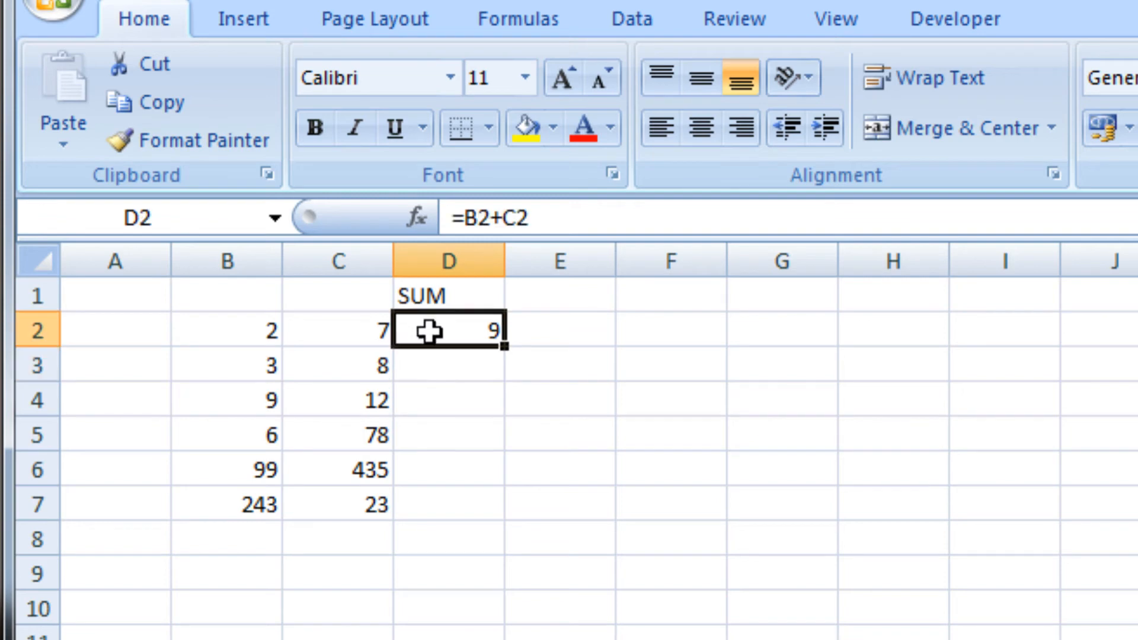
- Enter an addition formula in cell D3 that sums B3 and C3, picking both cells as references
click(442, 367)
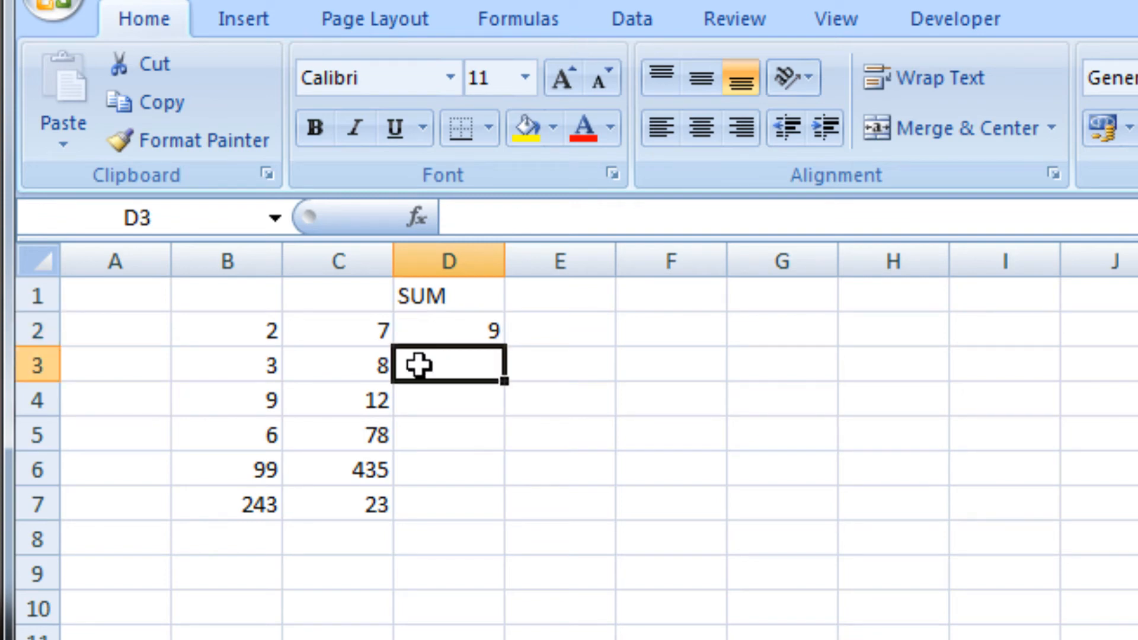
text(=)
click(257, 365)
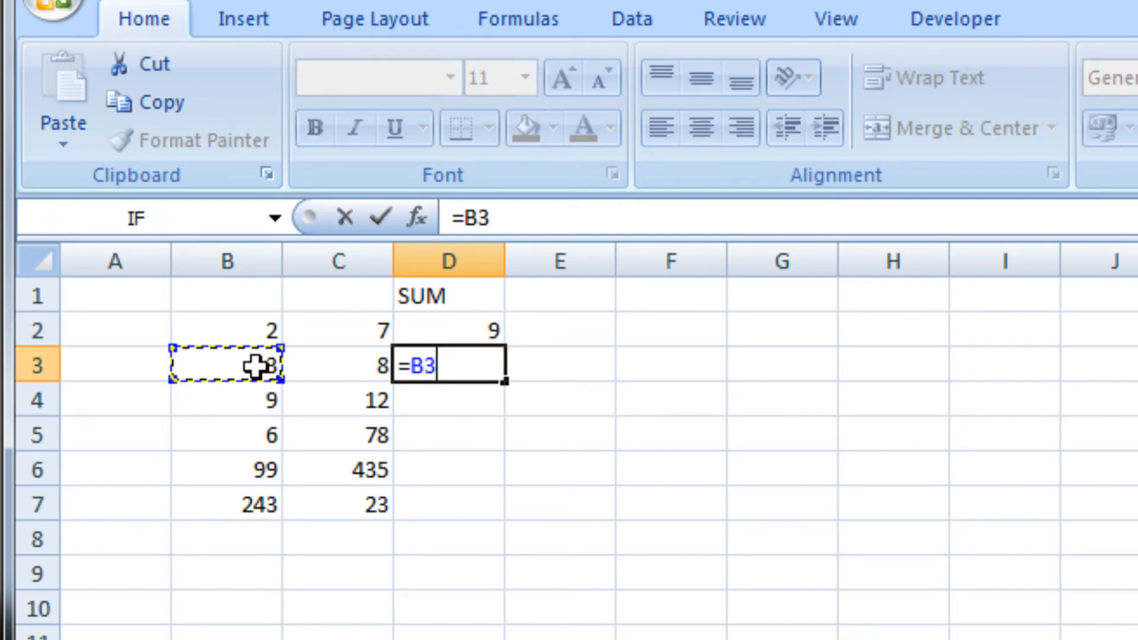
text(+)
click(338, 366)
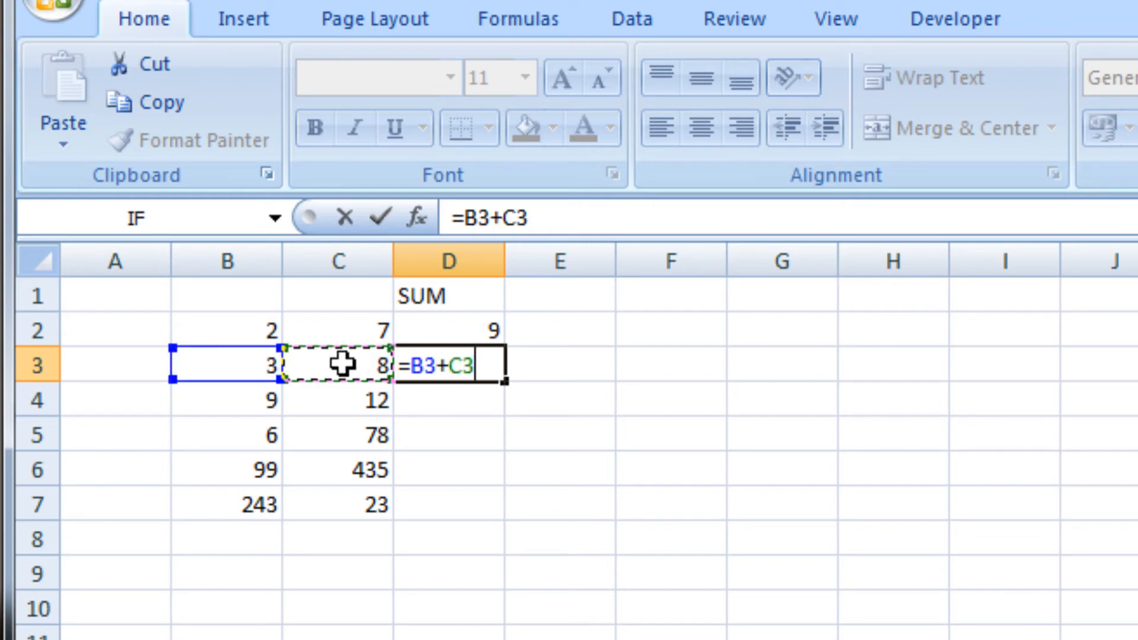
key(Return)
- Compare the cell references in the formulas of D3 and D2, and check the empty cell D4 below them
click(427, 366)
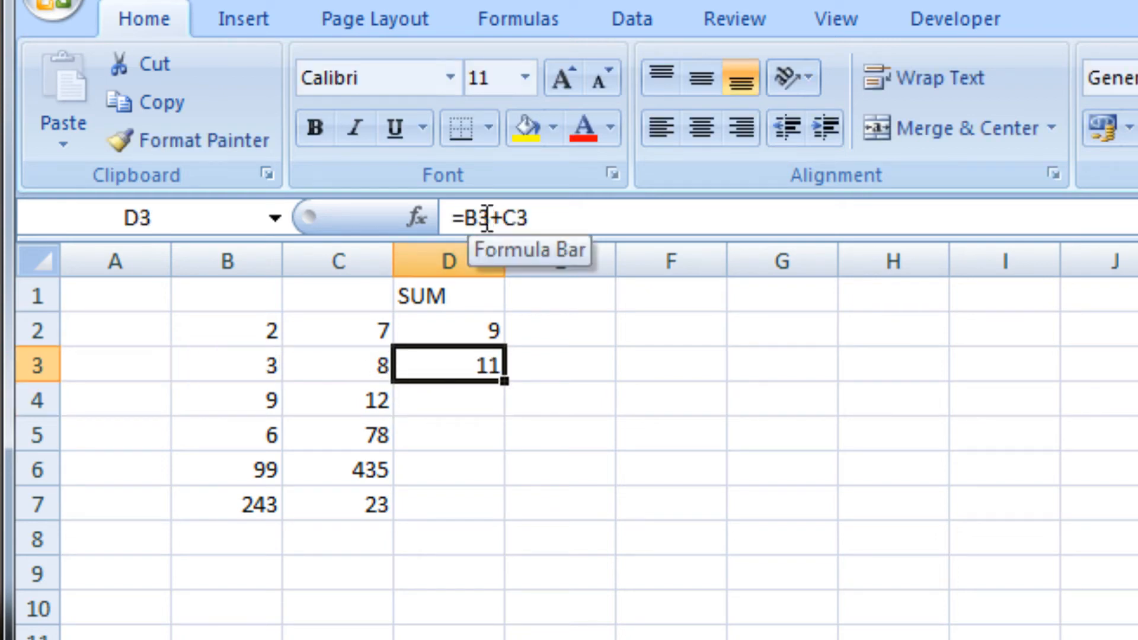
click(465, 333)
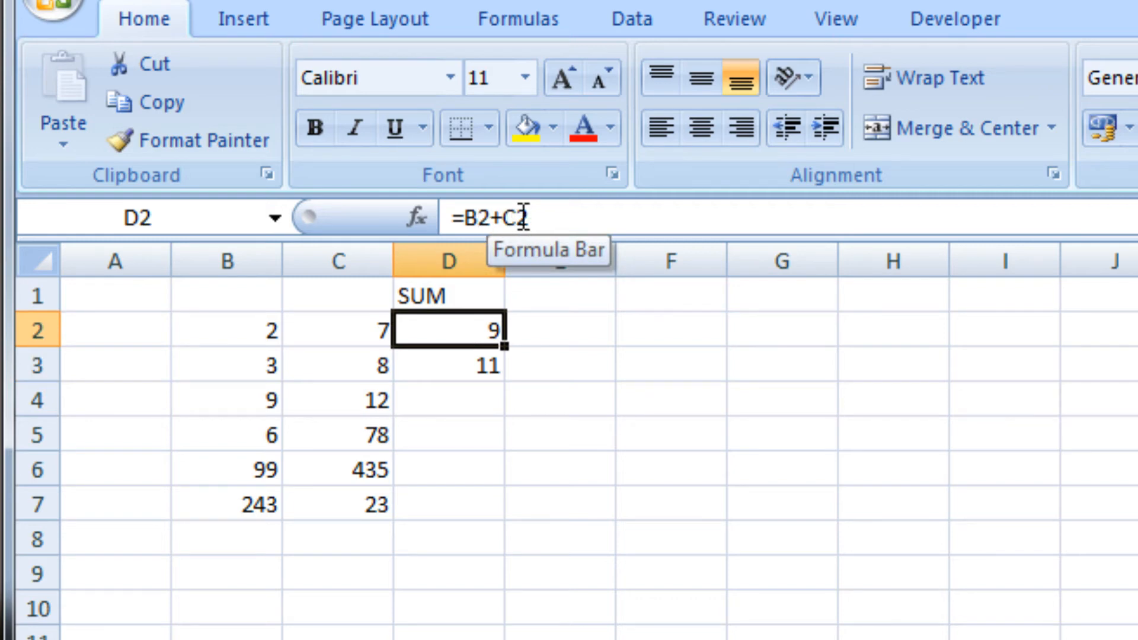
click(445, 364)
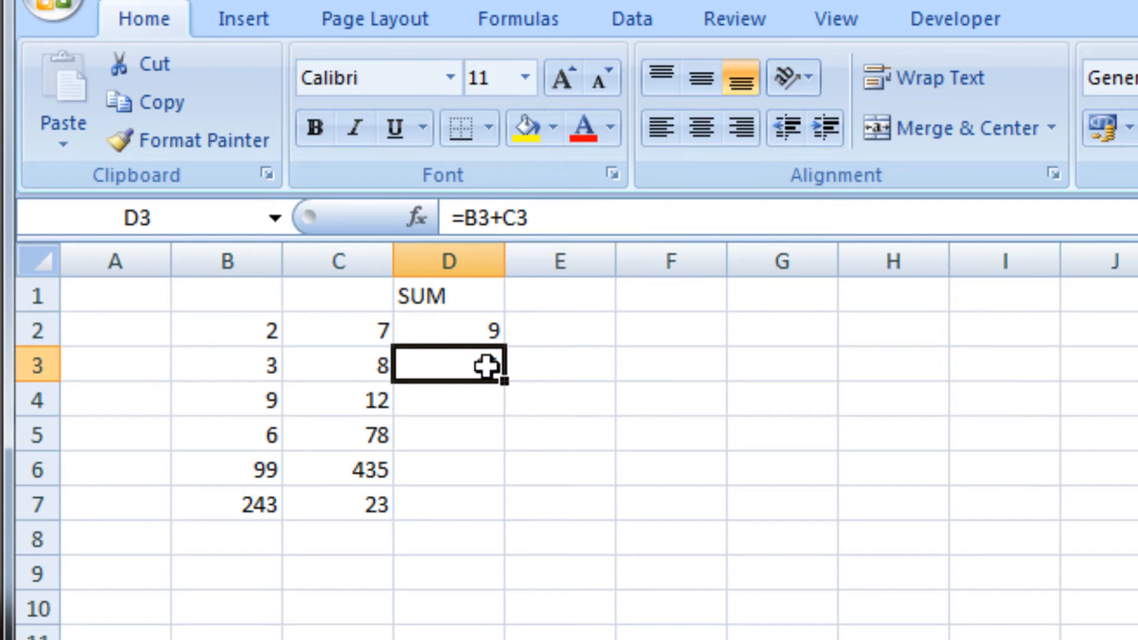
click(465, 394)
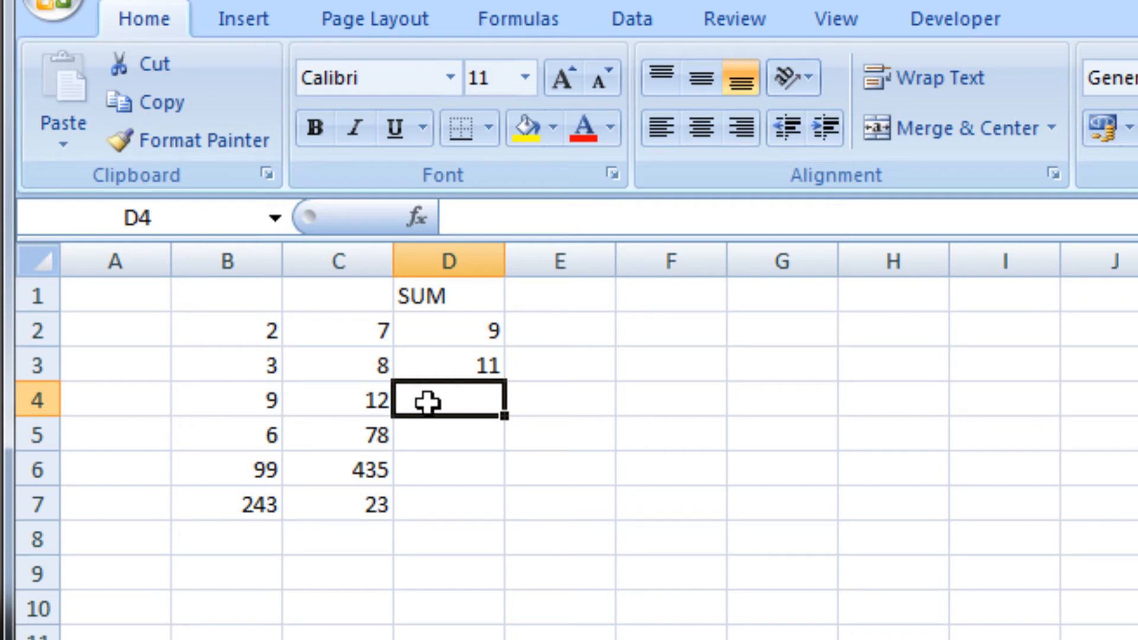
- Autofill the addition formula in cell D2 down through cell D7
click(477, 329)
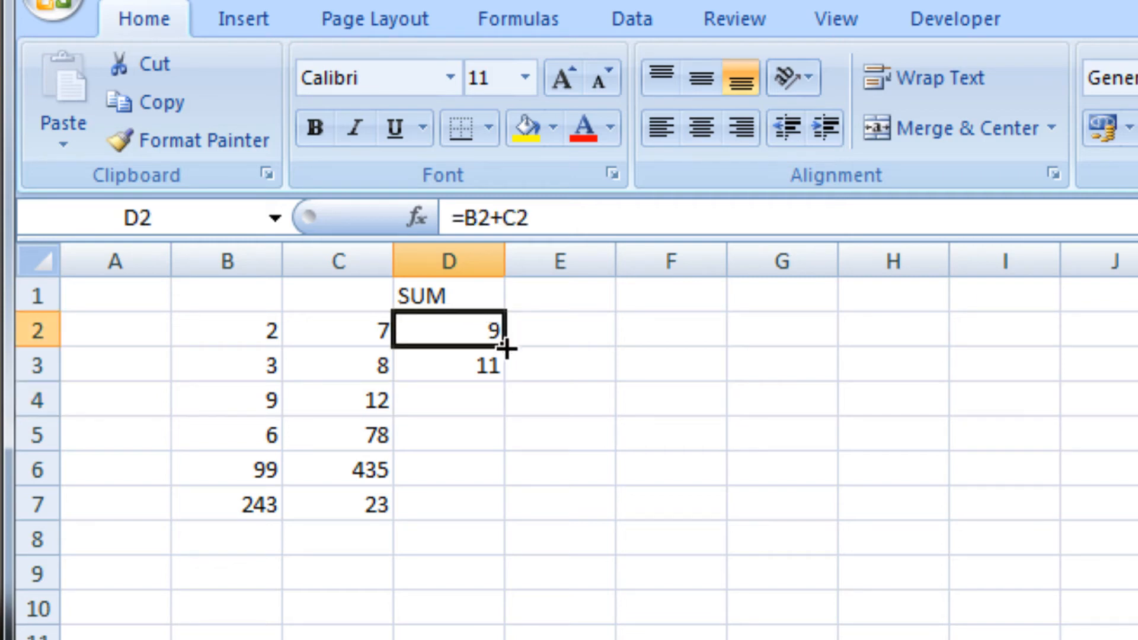
drag(503, 362, 504, 507)
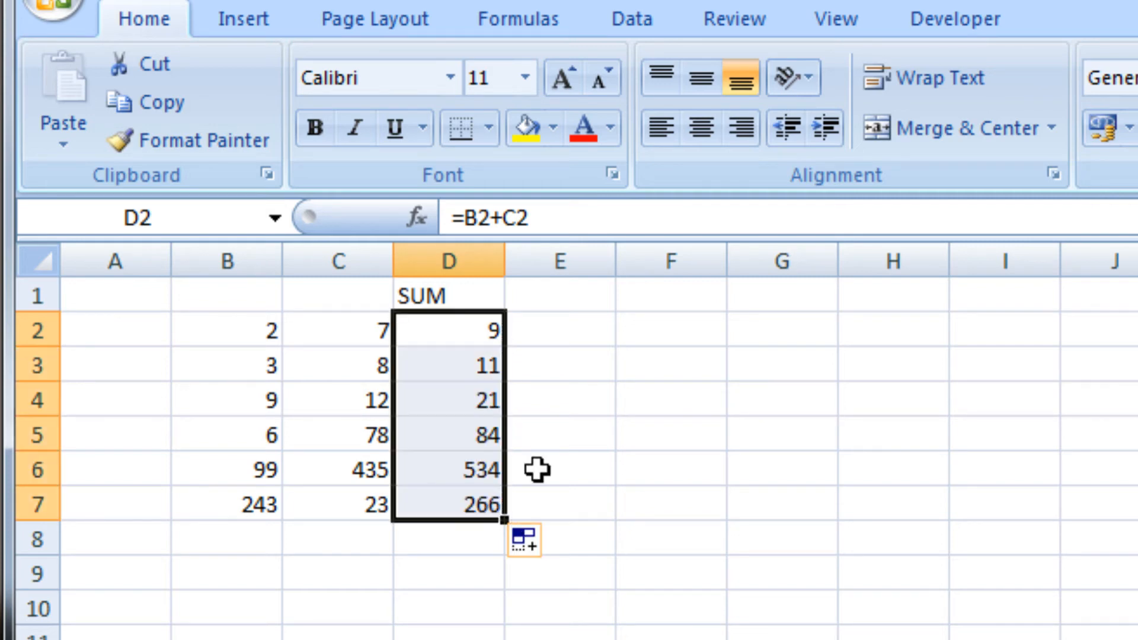
- Examine the filled formulas in D2 to D7, comparing the row numbers in their cell references with each row
click(476, 333)
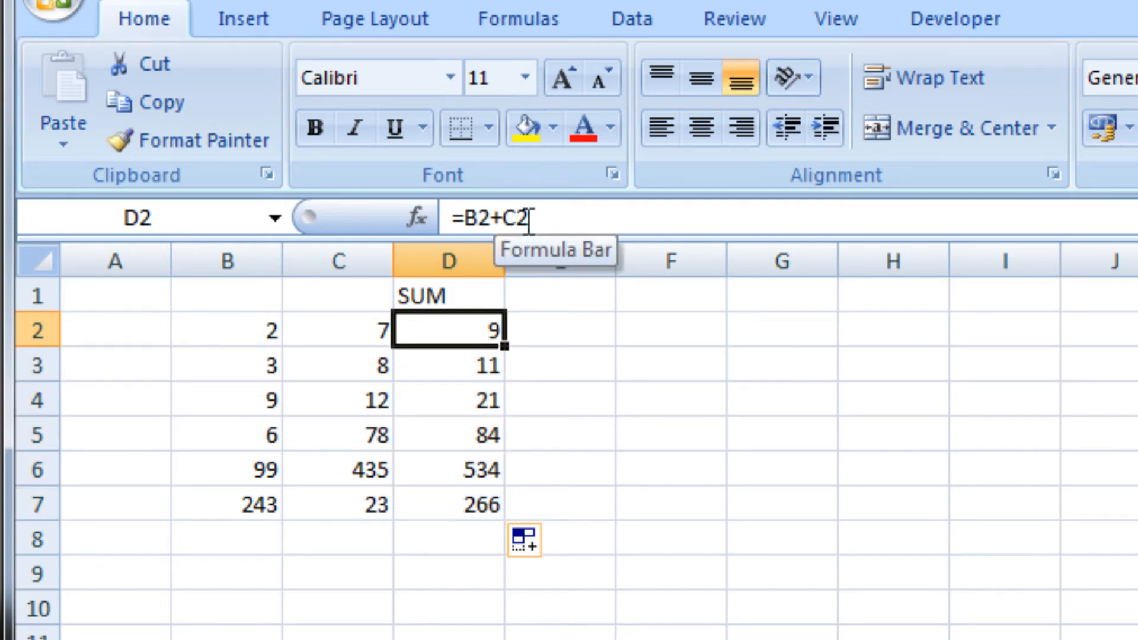
click(476, 356)
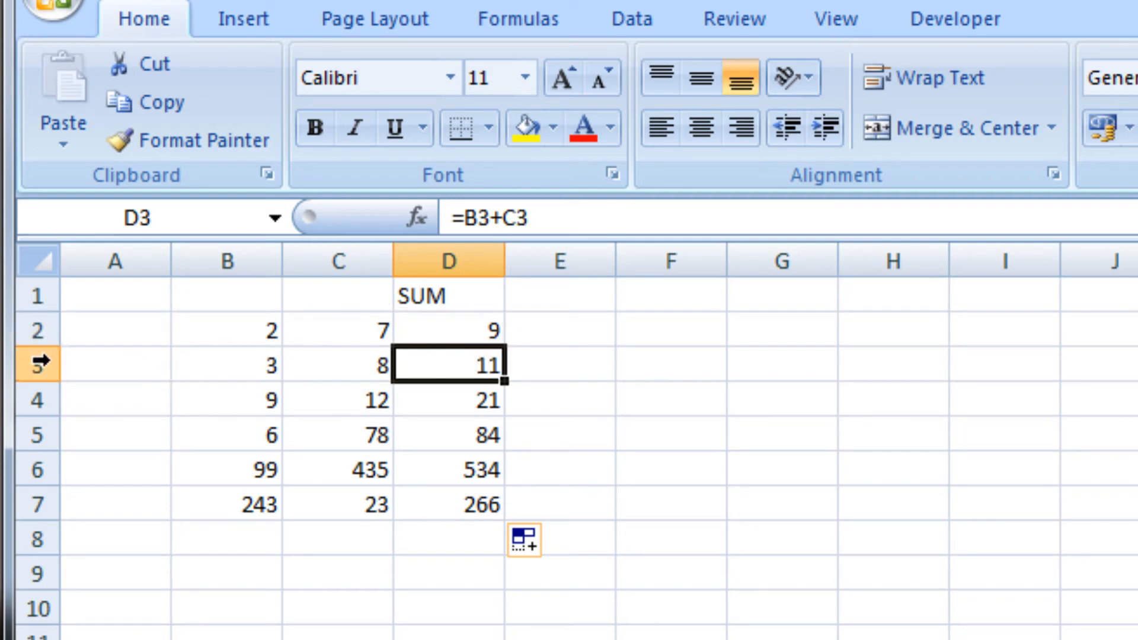
click(451, 403)
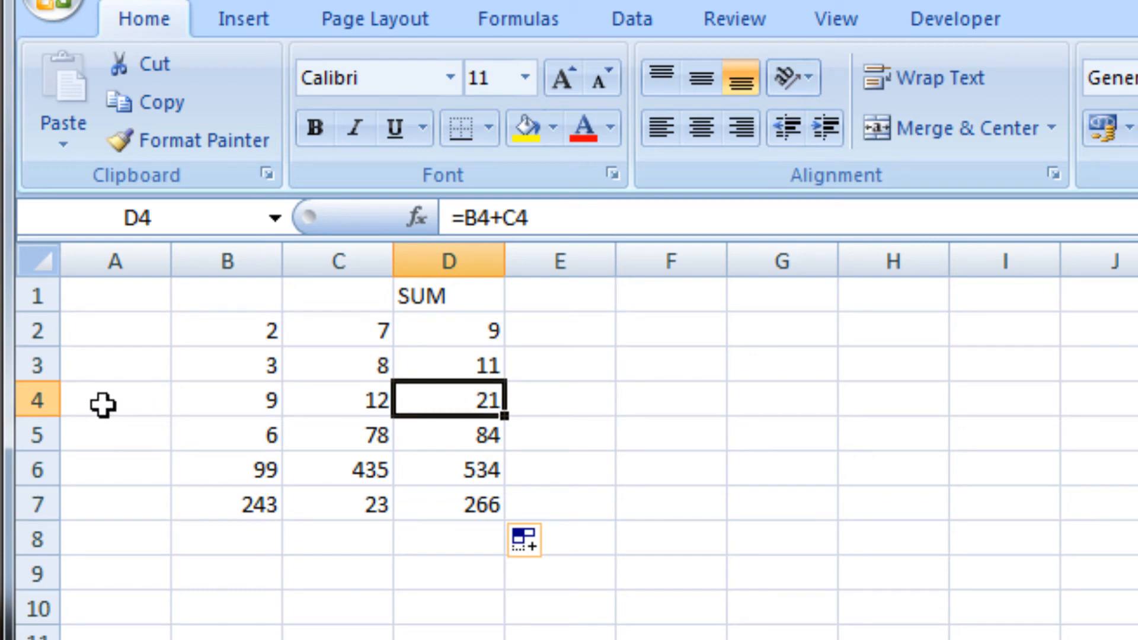
click(439, 437)
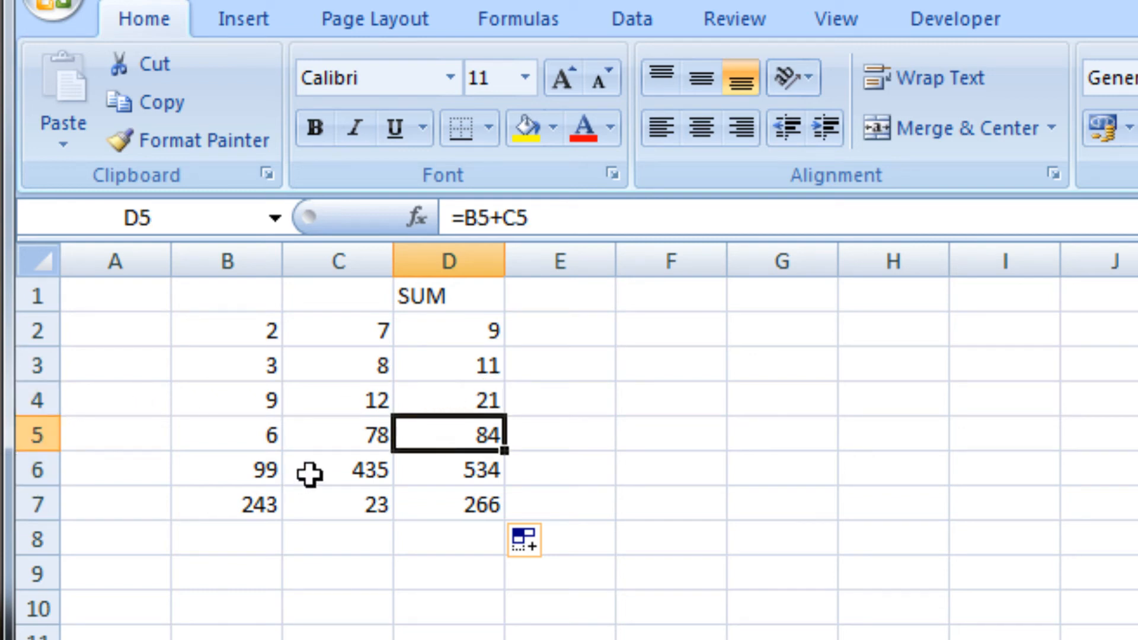
click(458, 471)
click(436, 504)
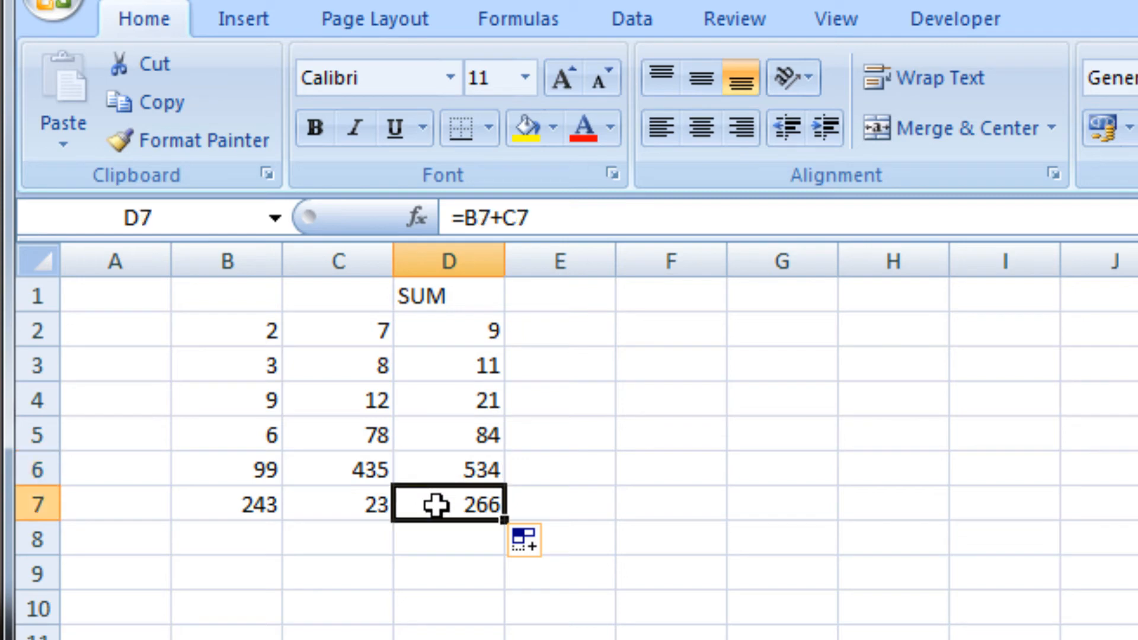
click(472, 338)
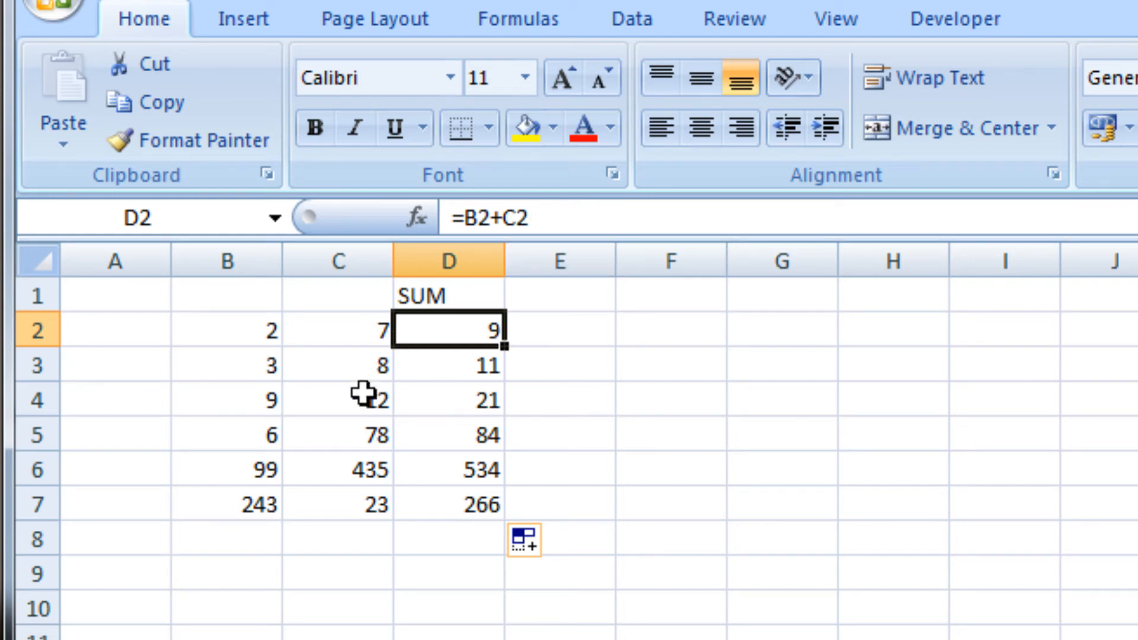
click(469, 364)
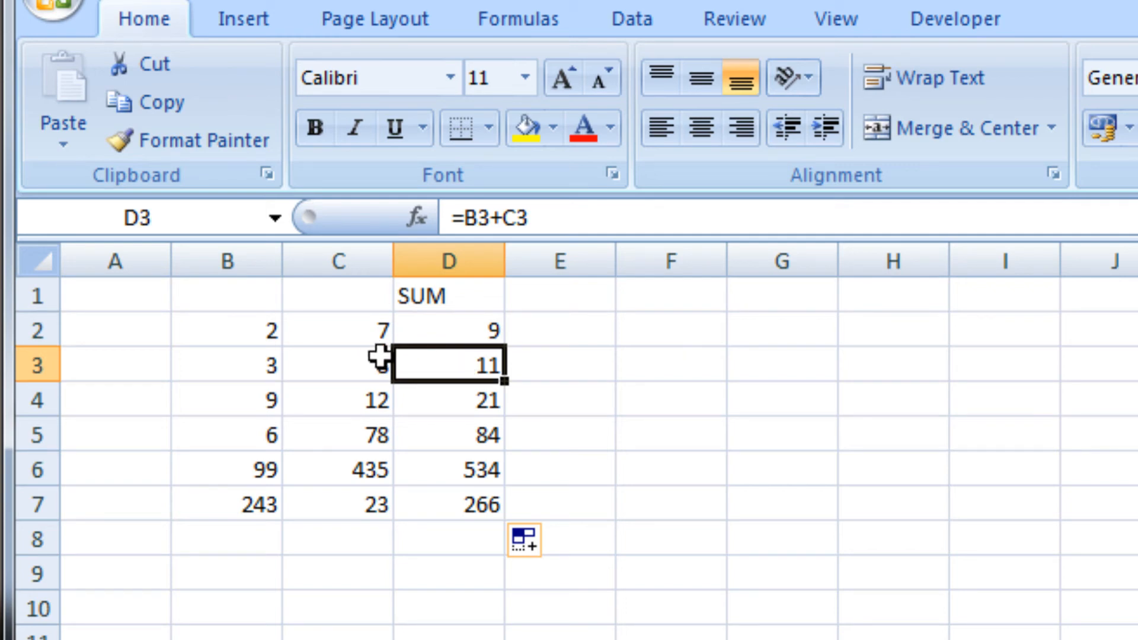
- Clear the two numbers and the addition formula in row 2, cells B2 to D2
drag(267, 331, 459, 501)
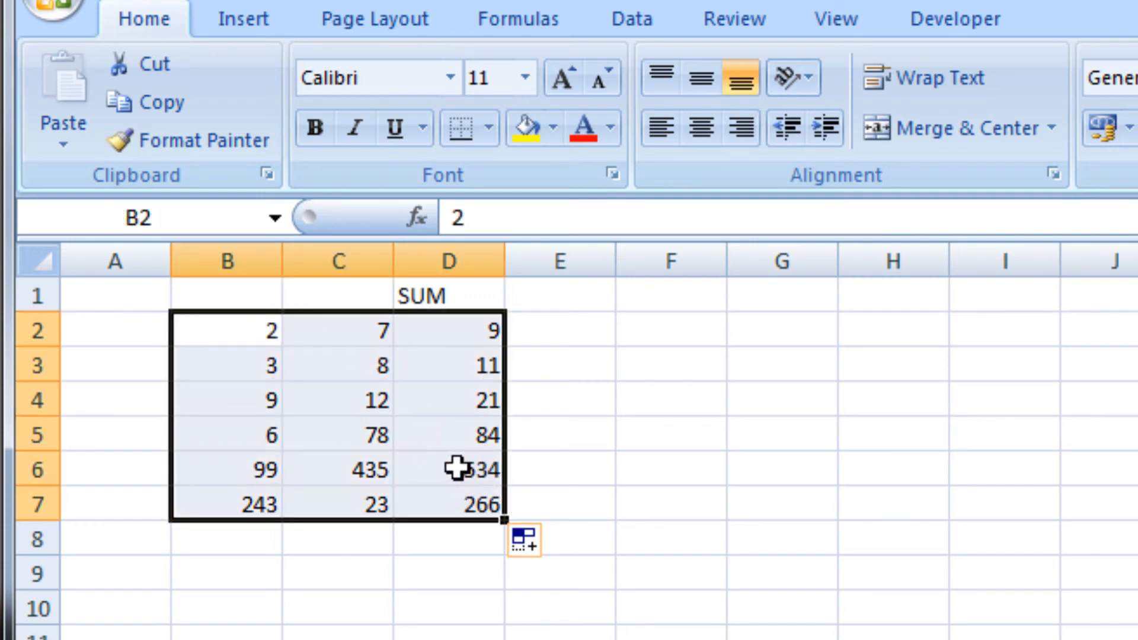
click(404, 430)
click(279, 335)
key(Delete)
click(389, 335)
key(Delete)
double_click(446, 335)
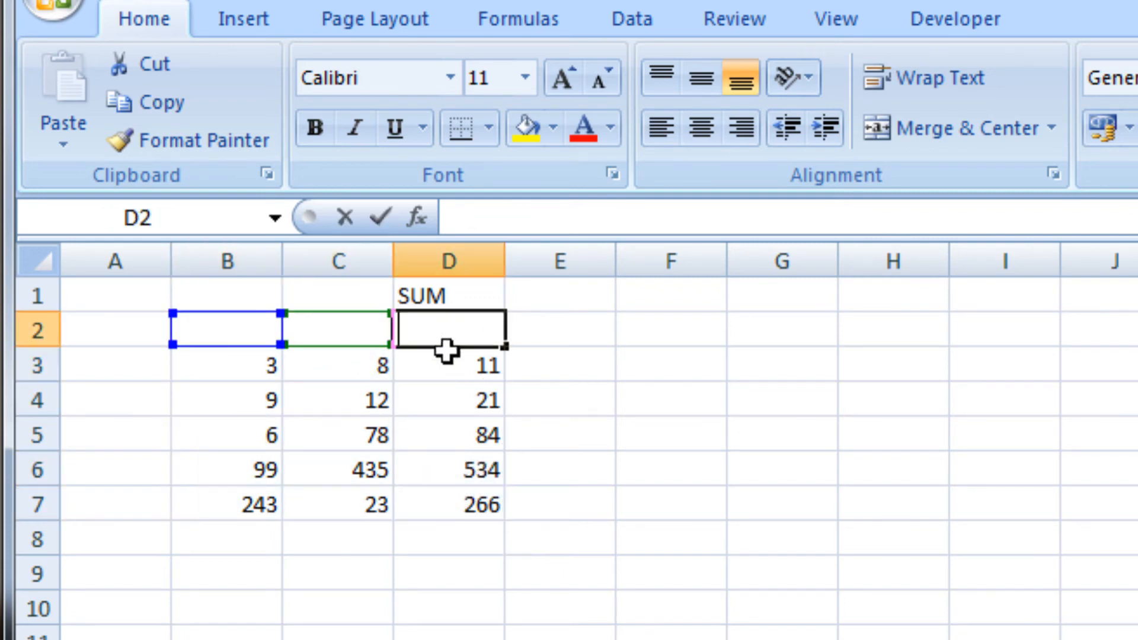
key(Escape)
key(Delete)
- Clear the numbers and addition formulas in rows 3 and 4, cells B3 to D4
click(435, 362)
key(BackSpace)
click(363, 368)
key(BackSpace)
click(244, 374)
key(BackSpace)
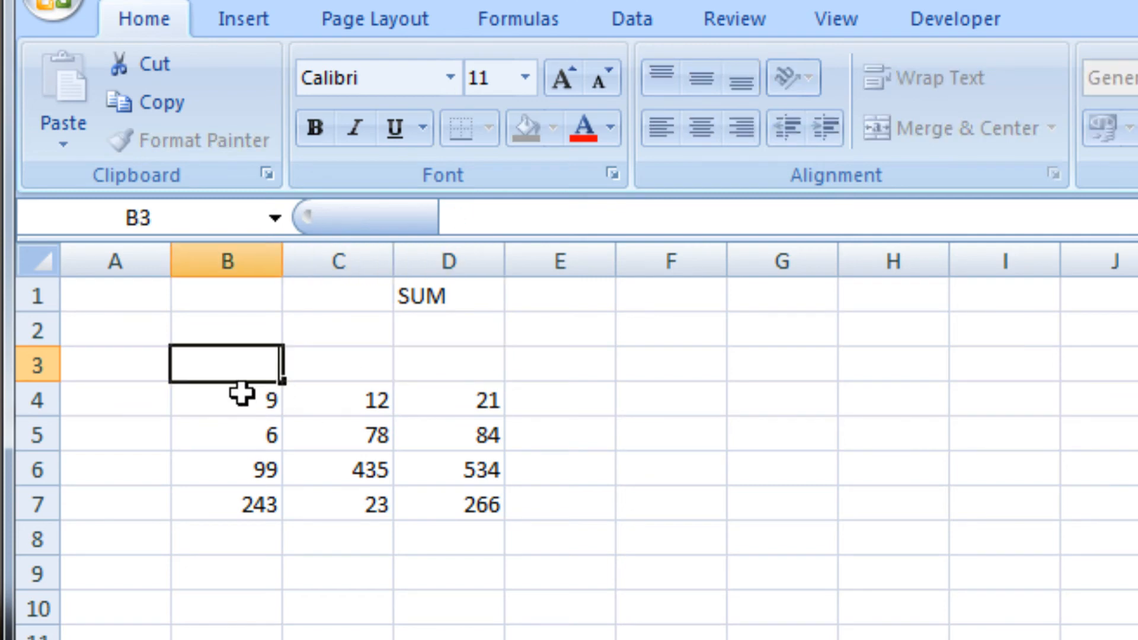
click(242, 394)
key(BackSpace)
click(341, 401)
click(445, 402)
key(BackSpace)
- Clear the numbers and addition formulas in rows 5 and 6, cells B5 to D6
click(432, 433)
key(BackSpace)
click(355, 434)
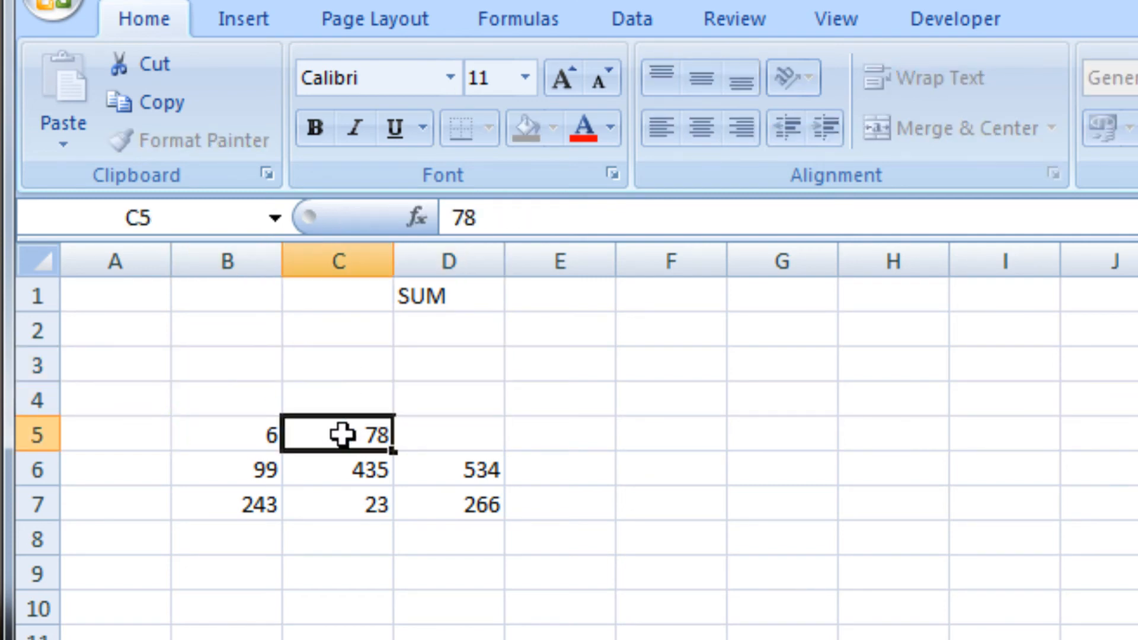
key(BackSpace)
click(254, 433)
key(BackSpace)
click(256, 462)
key(BackSpace)
click(356, 468)
key(BackSpace)
click(445, 471)
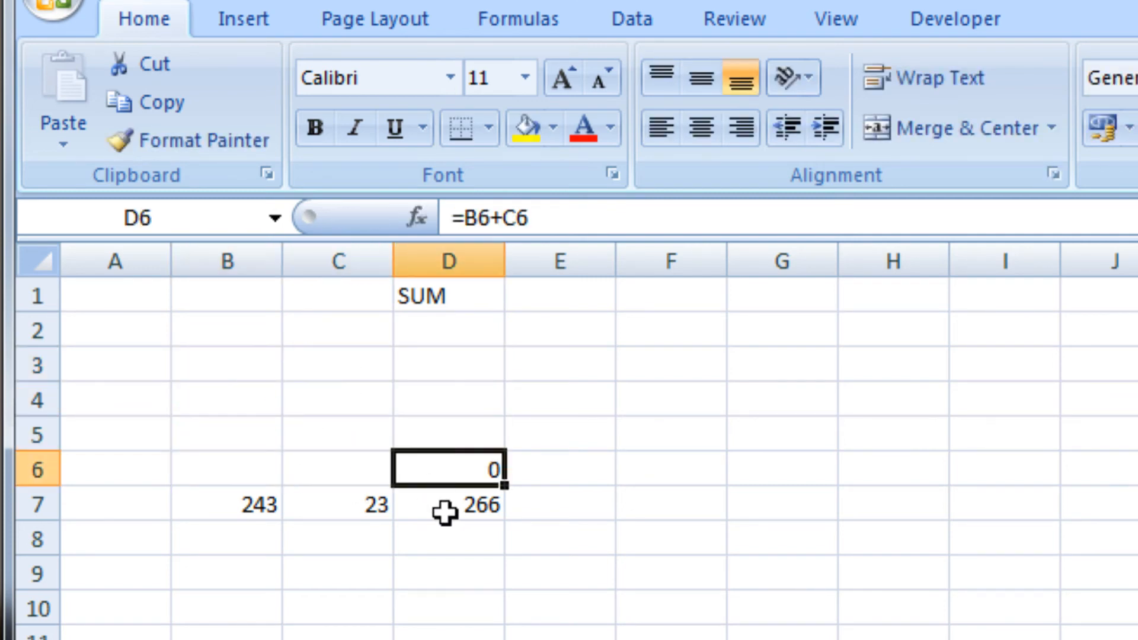
key(BackSpace)
- Clear the remaining entries in row 7, cells B7 to D7, and the SUM heading in D1
double_click(442, 504)
click(346, 505)
key(BackSpace)
click(254, 500)
key(BackSpace)
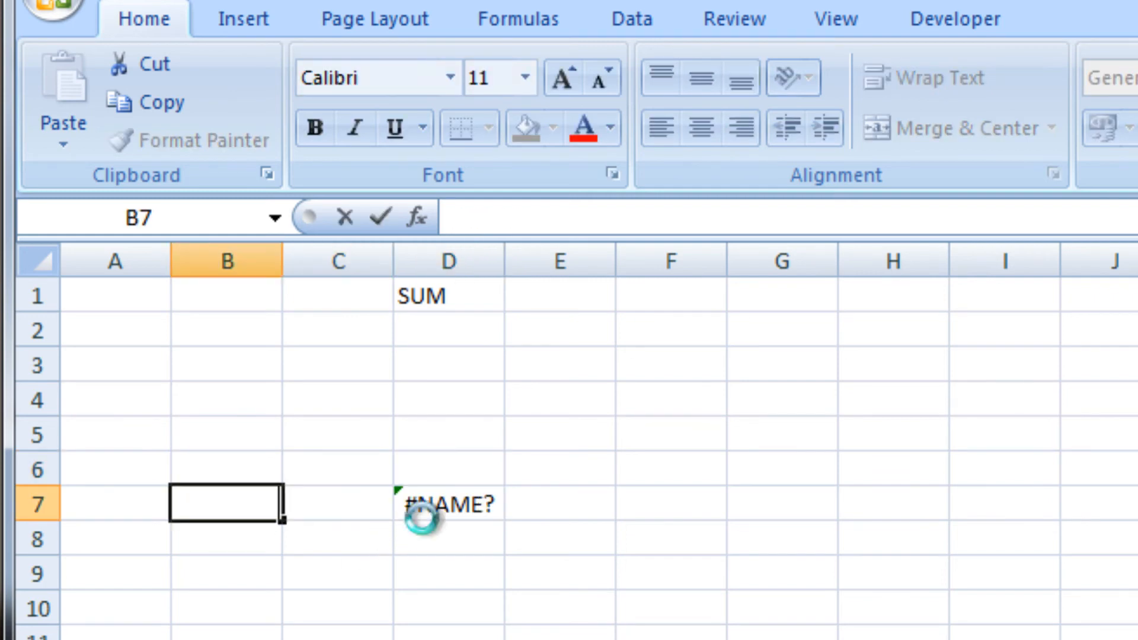
click(434, 505)
key(BackSpace)
click(443, 432)
click(429, 303)
key(BackSpace)
click(430, 355)
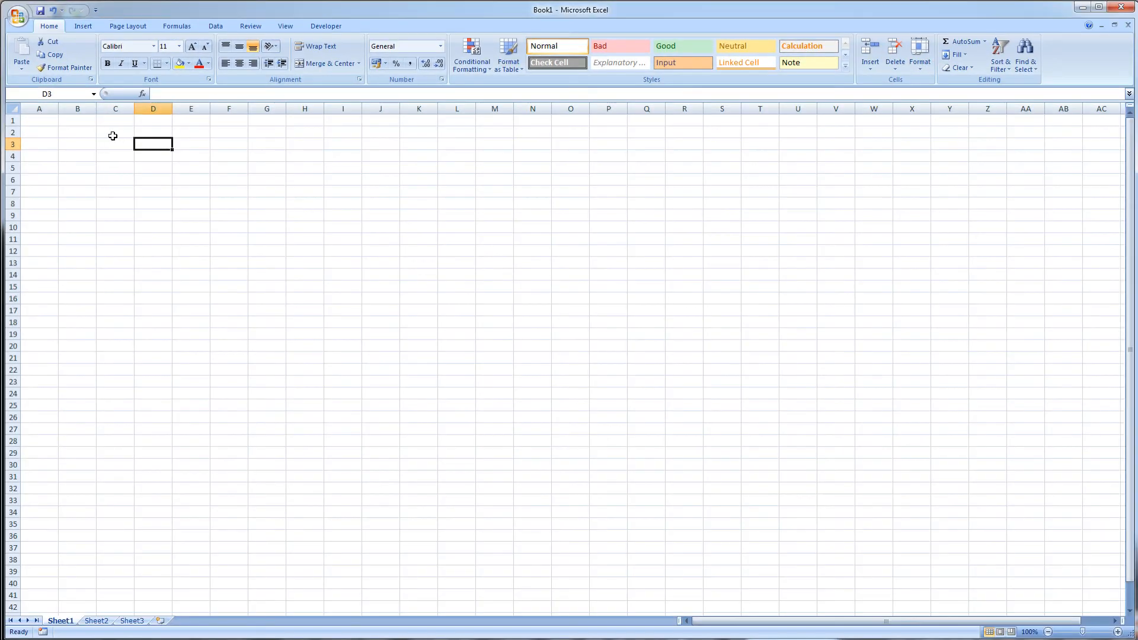
- Enter scattered sample text: fdg in C2, dfg in F9, dfg in C7 and dfsg in E5
click(108, 133)
text(fdg)
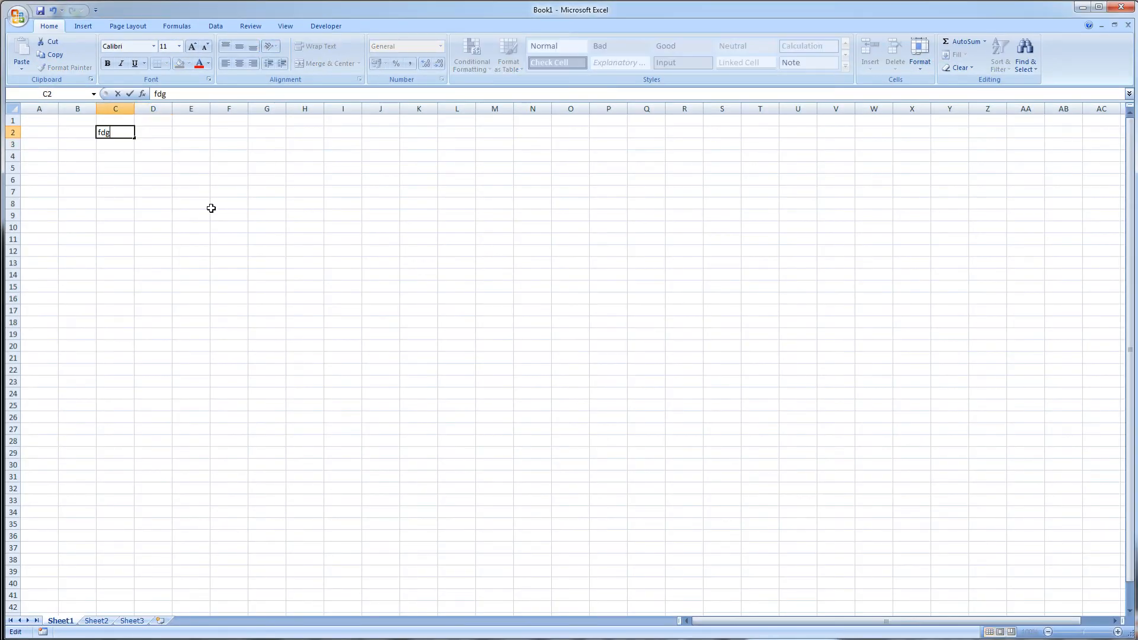
click(212, 211)
text(dfg)
click(112, 191)
text(dfg)
click(193, 169)
text(dfs)
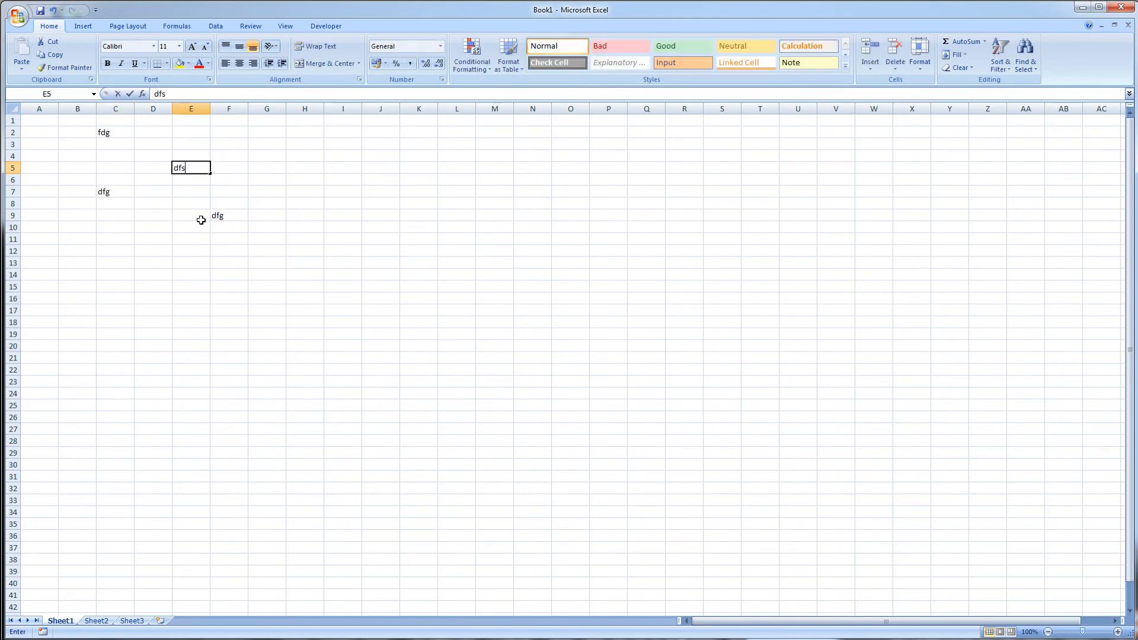
text(g)
click(170, 231)
- Erase the sample text from the whole range C2 to F9 at once with Clear Contents
drag(101, 131, 243, 217)
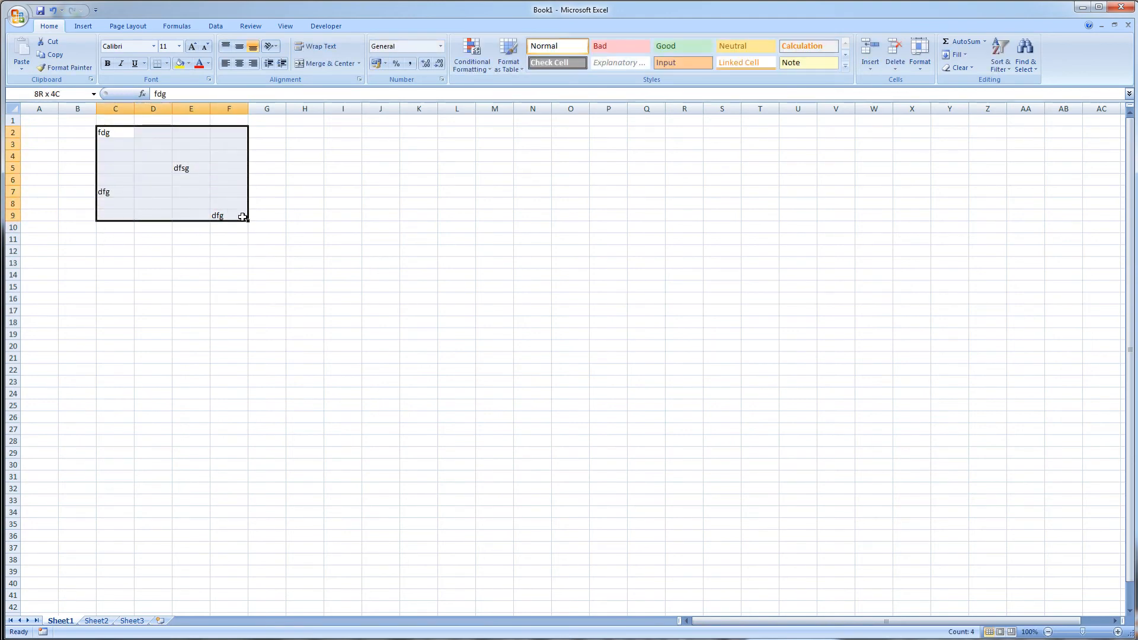
click(959, 67)
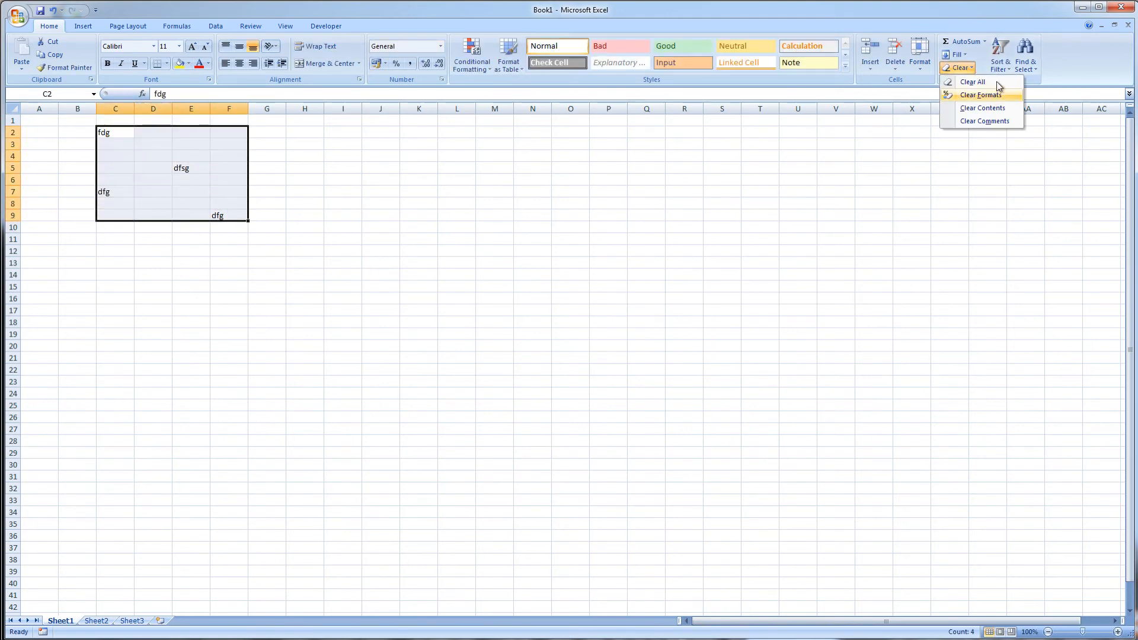
click(1005, 108)
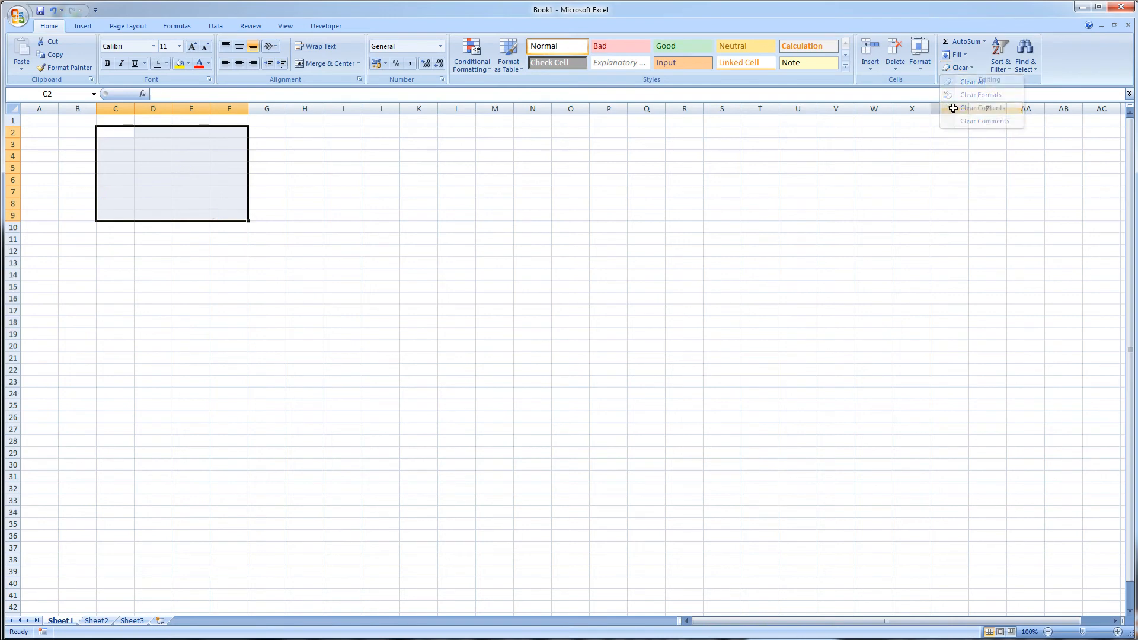
click(485, 180)
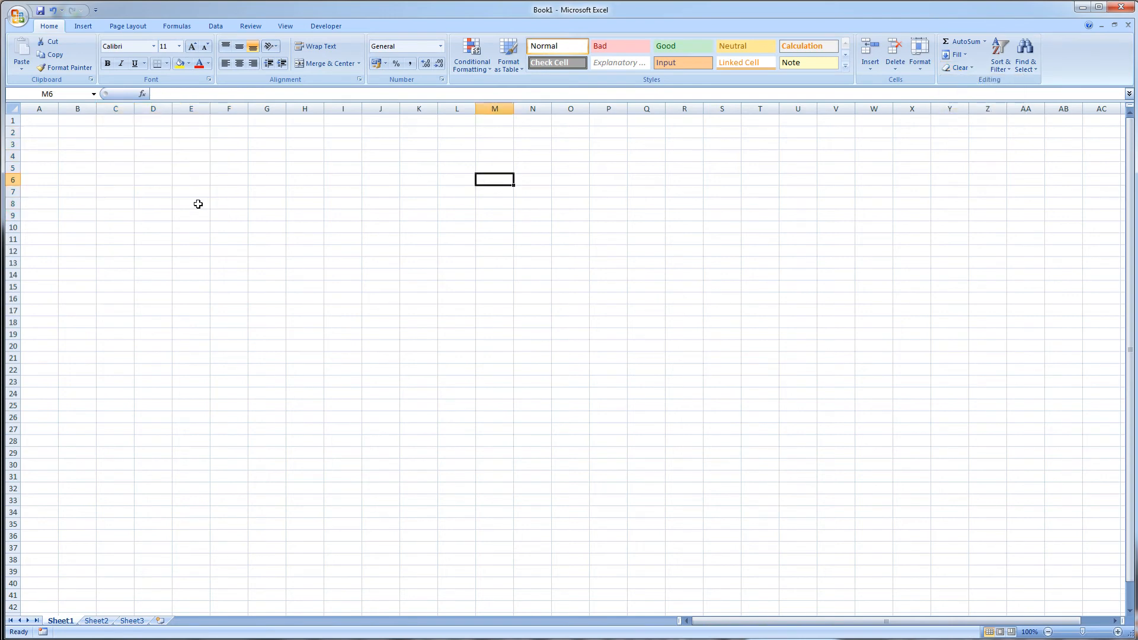
- Enter new scattered sample text: dsf in C2, wef in D5, we in C9 and ewr in F8
click(107, 132)
text(dsf)
click(152, 169)
text(wef)
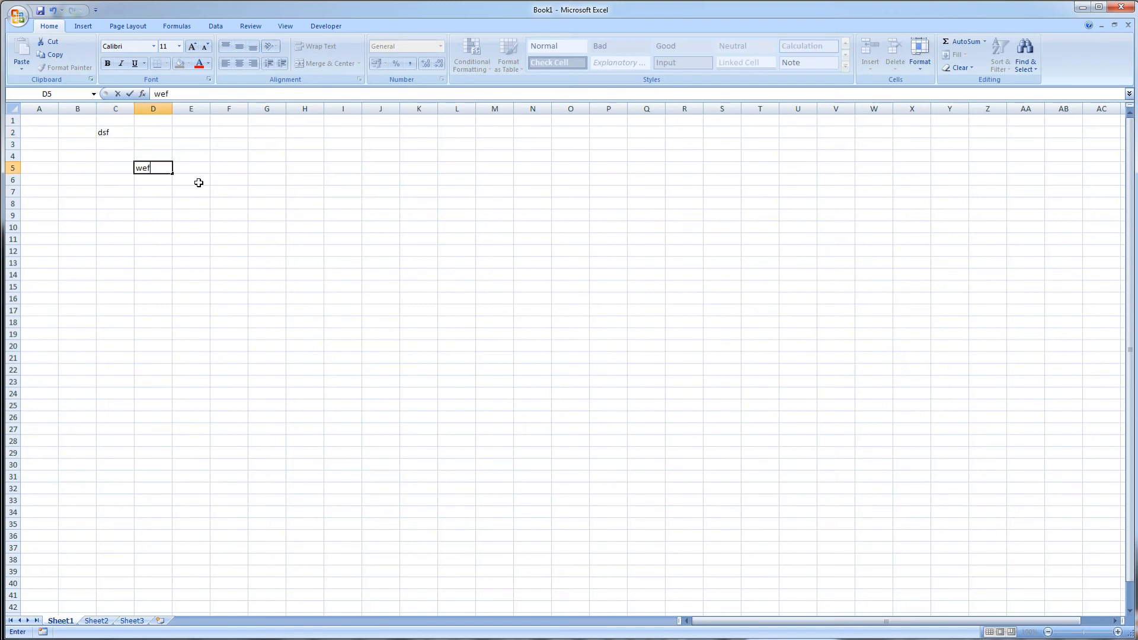
click(109, 213)
text(we)
click(224, 202)
text(ewr)
click(266, 157)
click(179, 135)
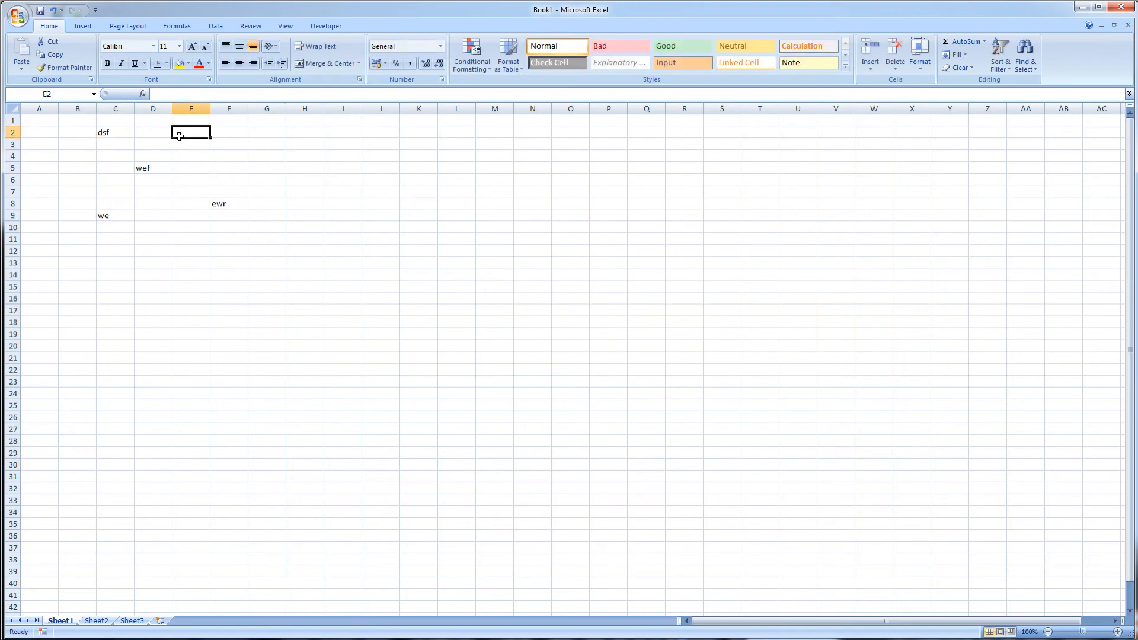
- Erase the contents of the whole range B2 to F9 at once with Clear Contents
drag(70, 131, 242, 221)
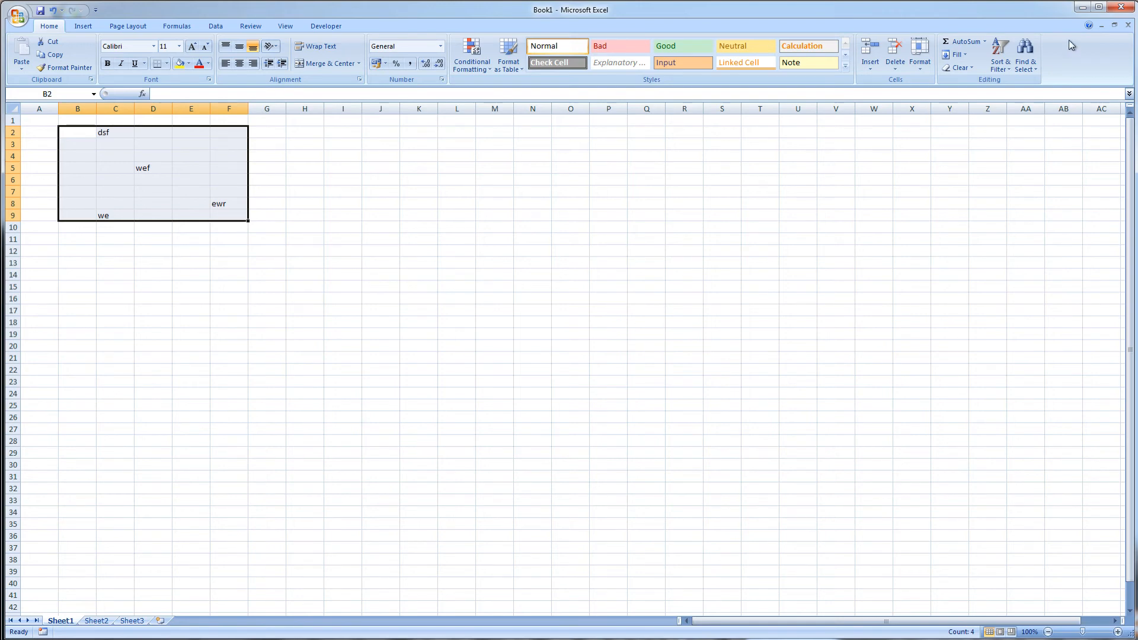
click(970, 68)
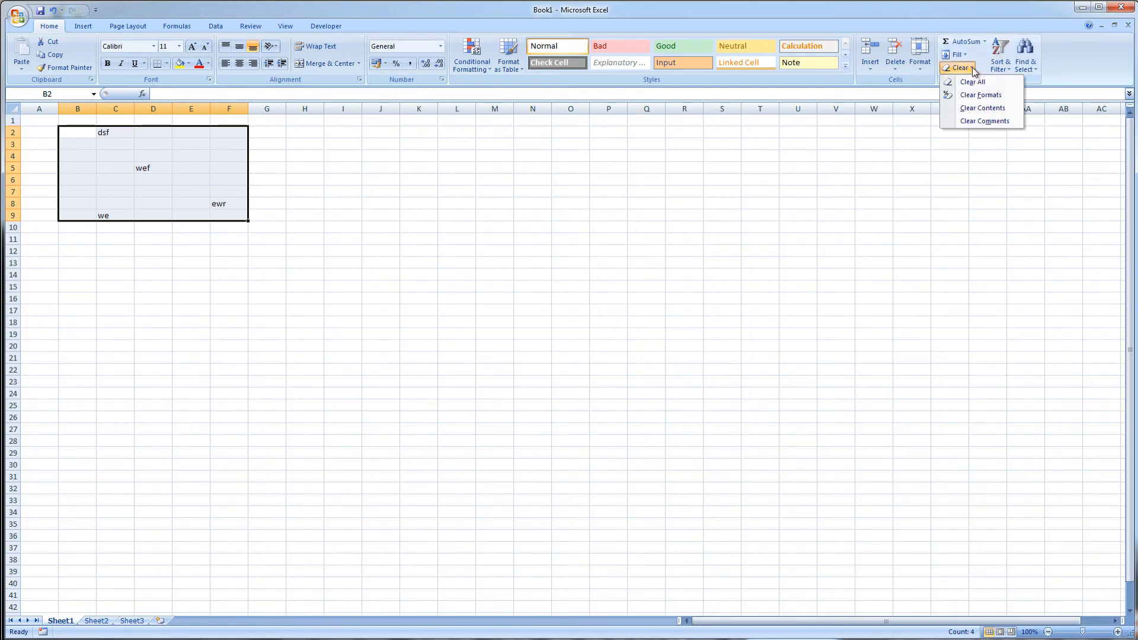
click(978, 103)
click(219, 281)
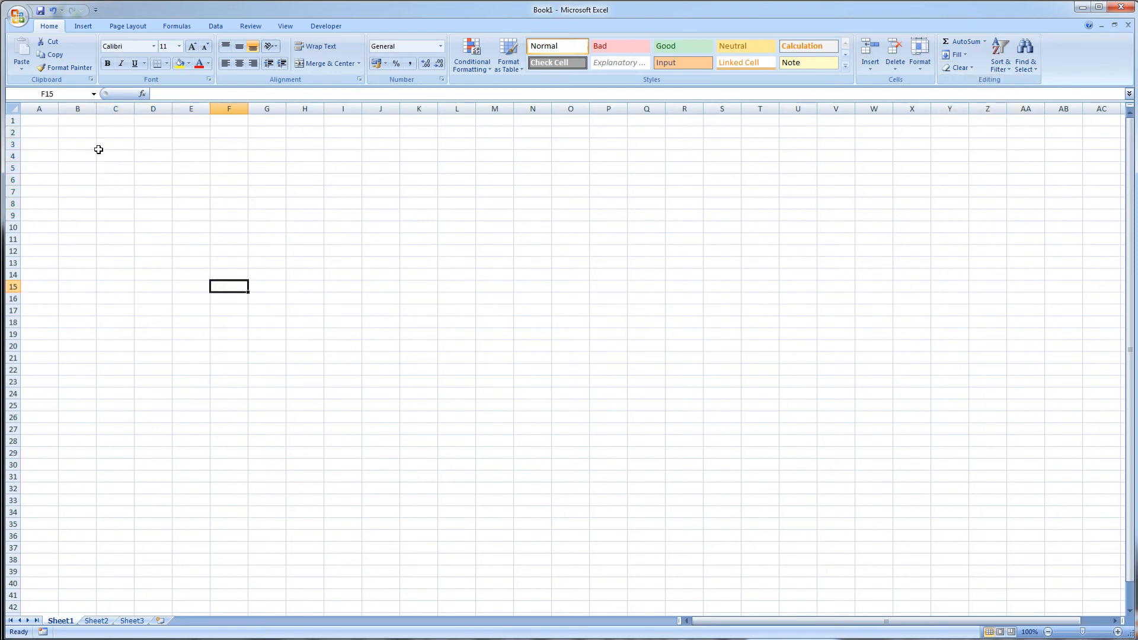
- Enter the numbers 2 and 3 in cells C1 and C2, and 5 and 6 in cells D1 and D2
click(109, 132)
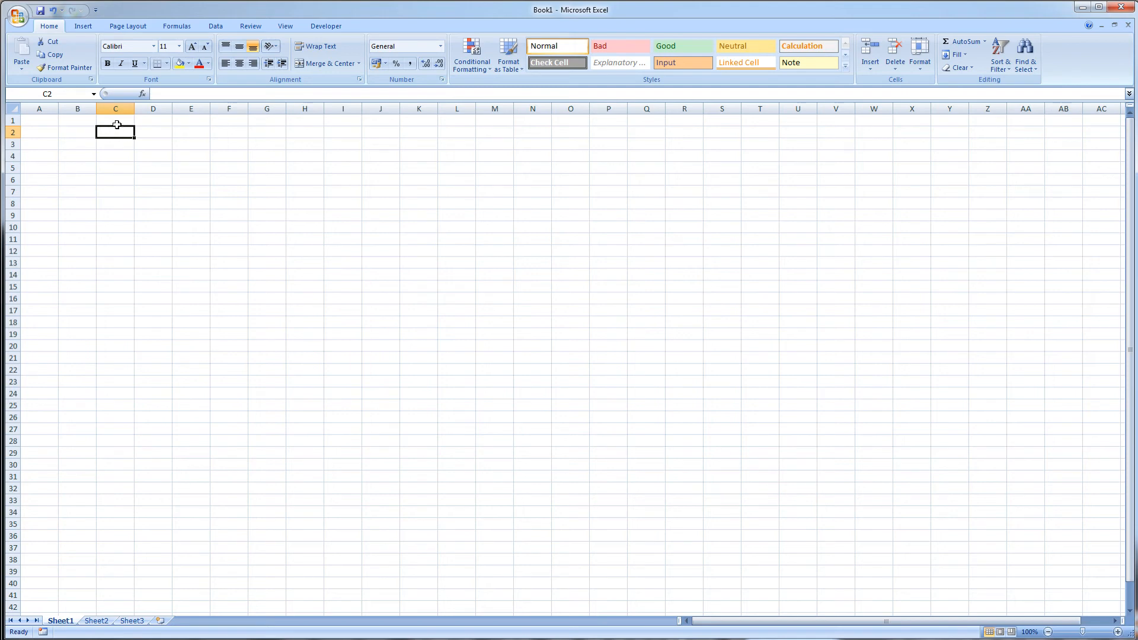
click(116, 122)
text(2)
key(Return)
text(3)
click(157, 121)
text(5)
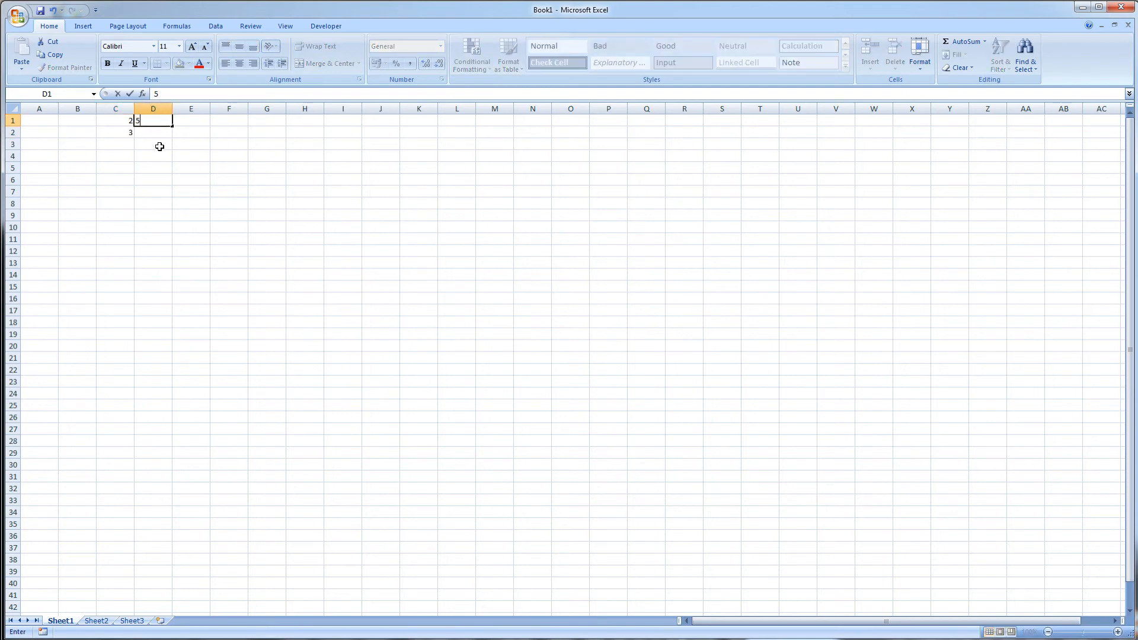
key(Return)
text(6)
- Enter 89 in cell E1 and 25 in cell E2
click(188, 122)
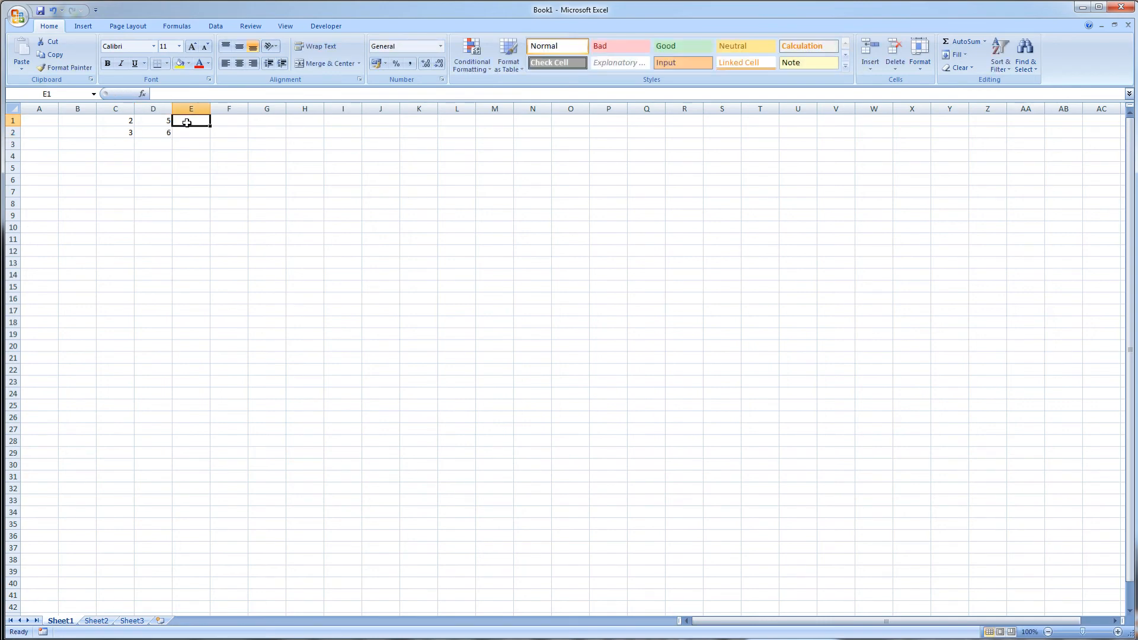
text(89)
key(Return)
text(25)
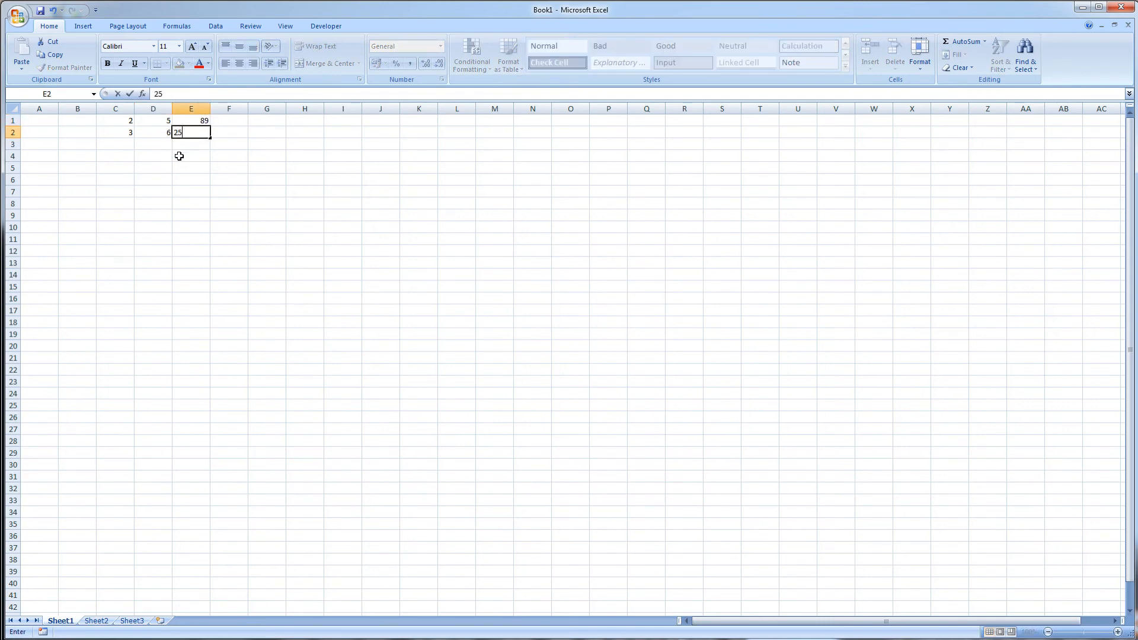
click(179, 156)
- Label row 3 as SUM in cell B3, and check the two numbers above C3
click(88, 142)
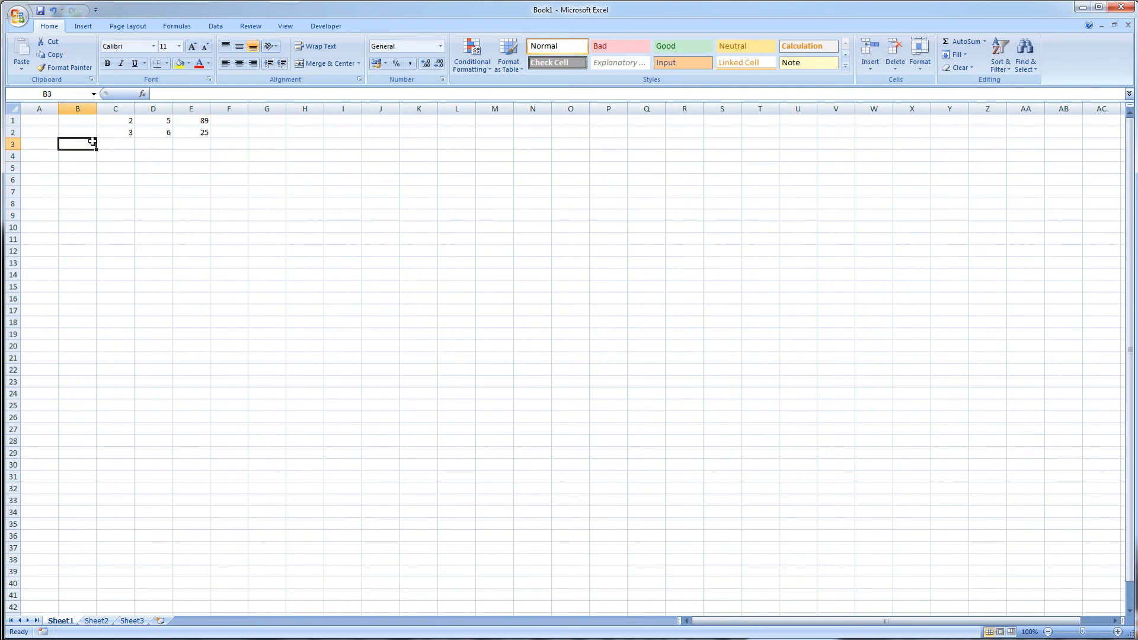
text(SUM)
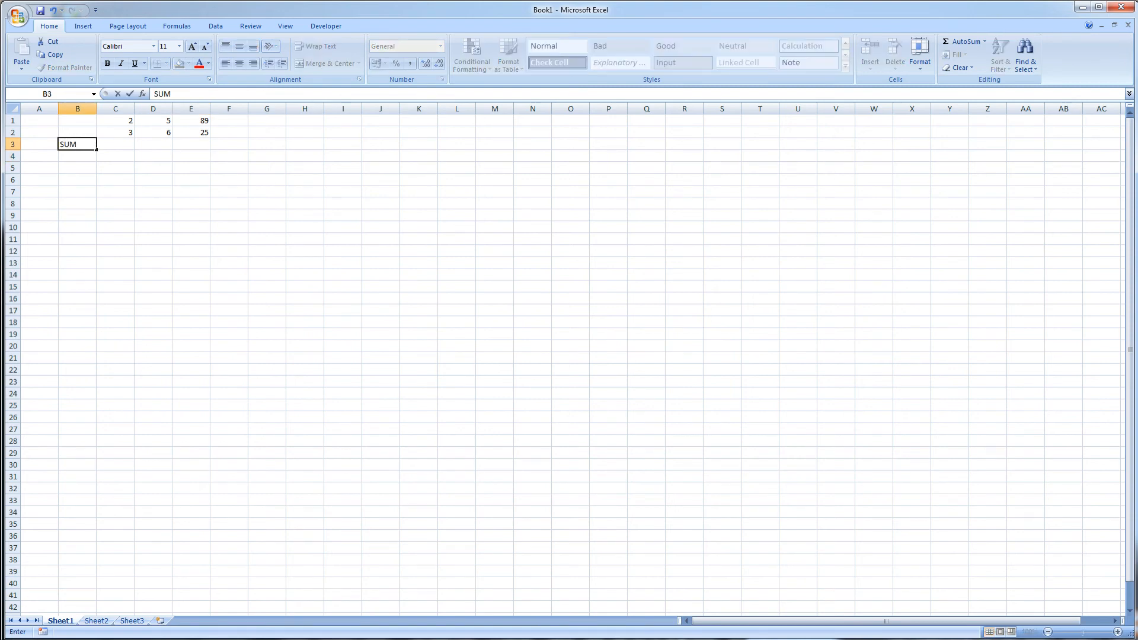
click(119, 143)
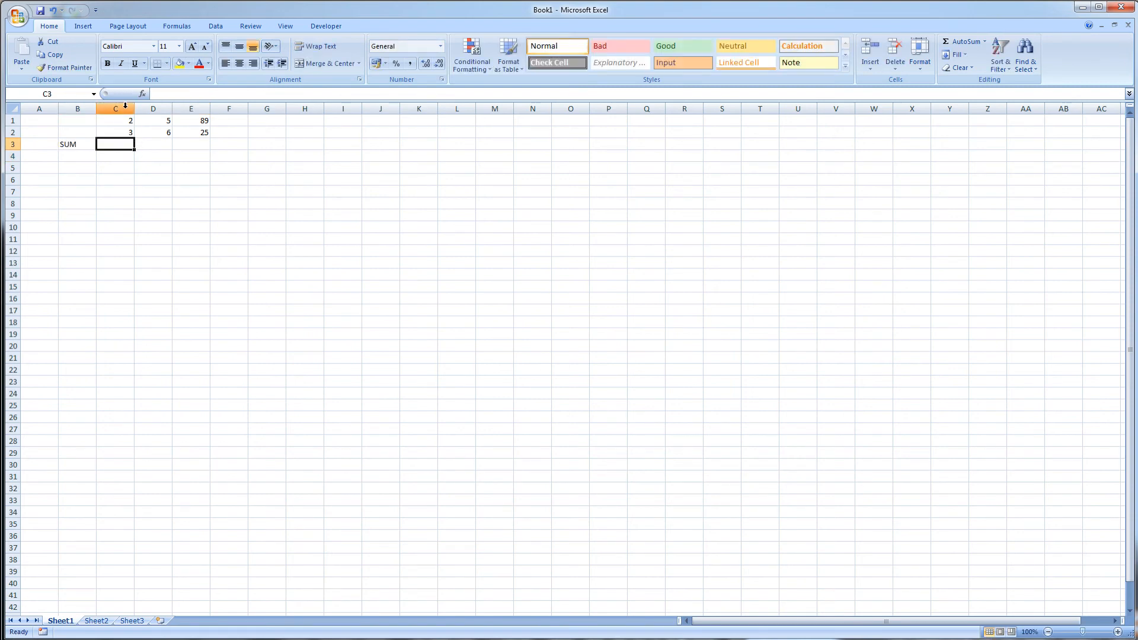
click(123, 119)
click(123, 130)
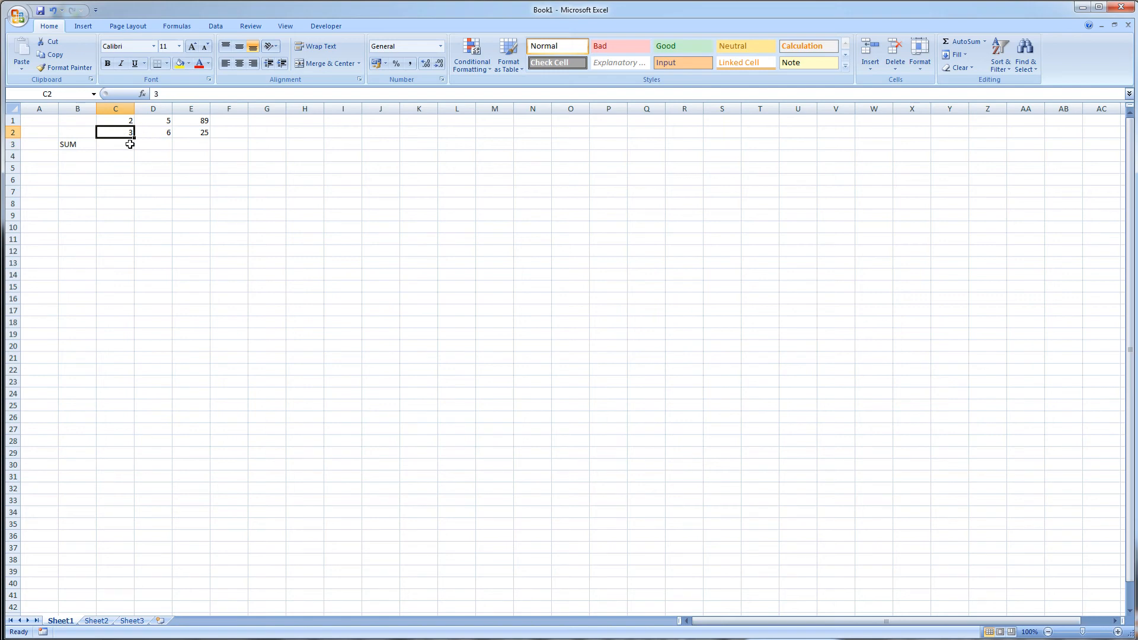
- Check the pairs of numbers in rows 1 and 2 and their SUM cells across columns C, D and E
click(114, 145)
click(120, 133)
click(157, 141)
click(165, 123)
click(165, 130)
click(201, 144)
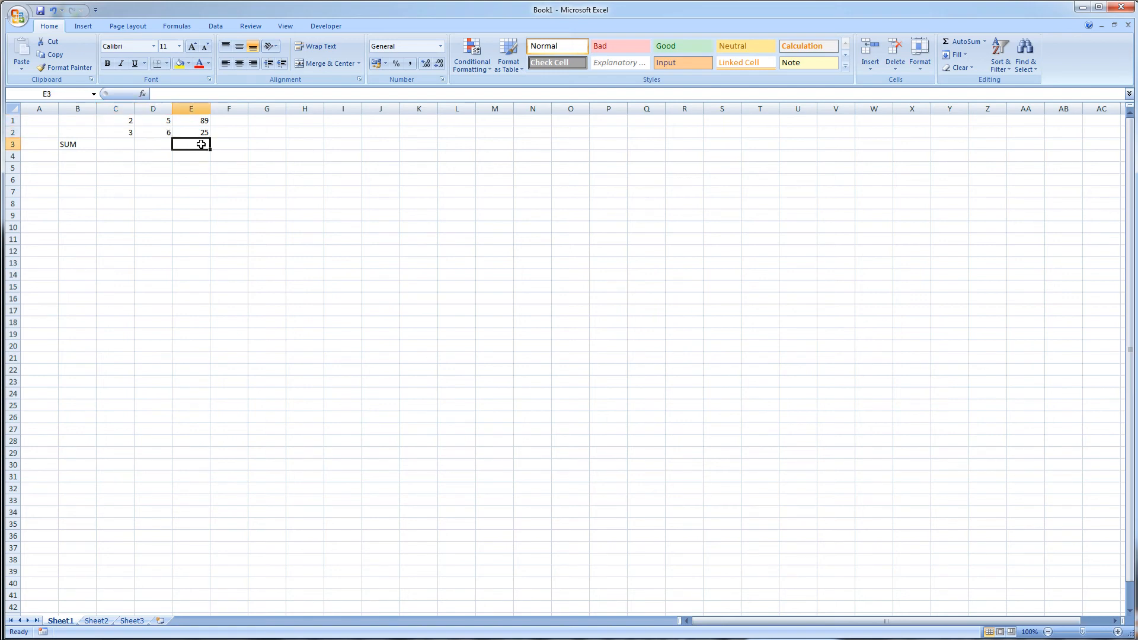
click(201, 124)
click(200, 135)
- Enter the formula =C1+C2 in cell C3 to add the two numbers above it
click(123, 148)
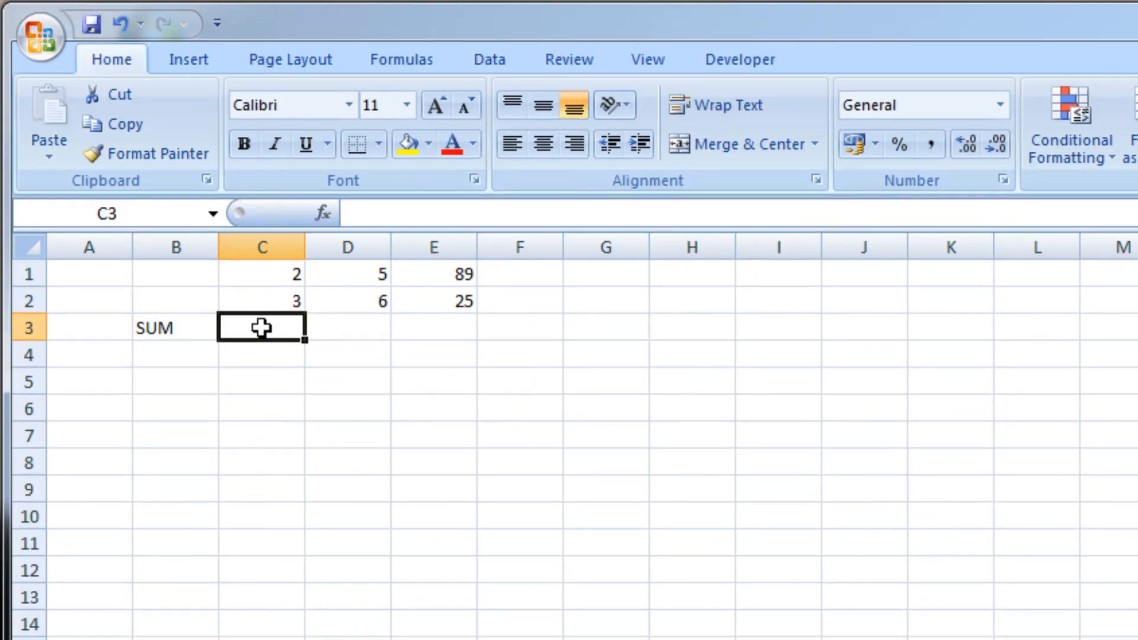
text(=)
click(283, 274)
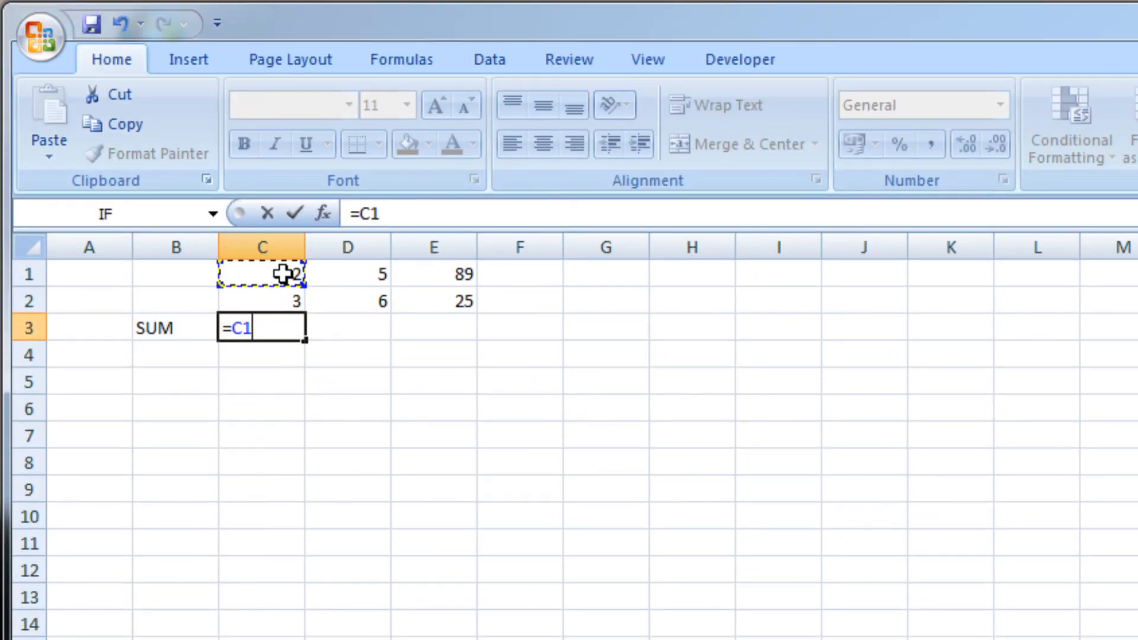
text(+)
click(272, 293)
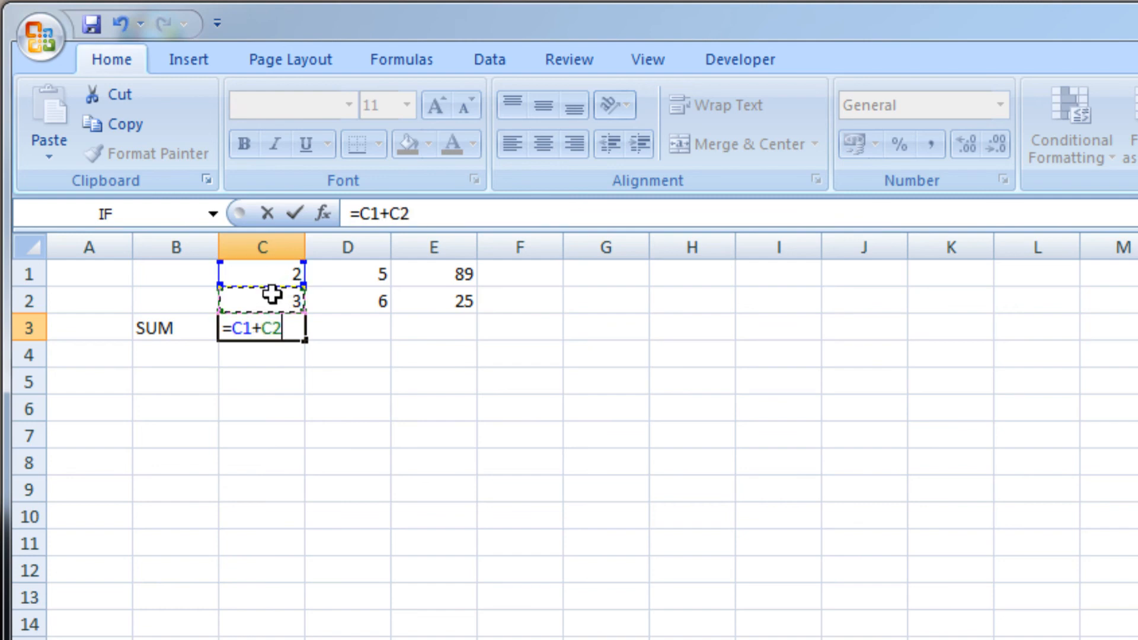
key(Return)
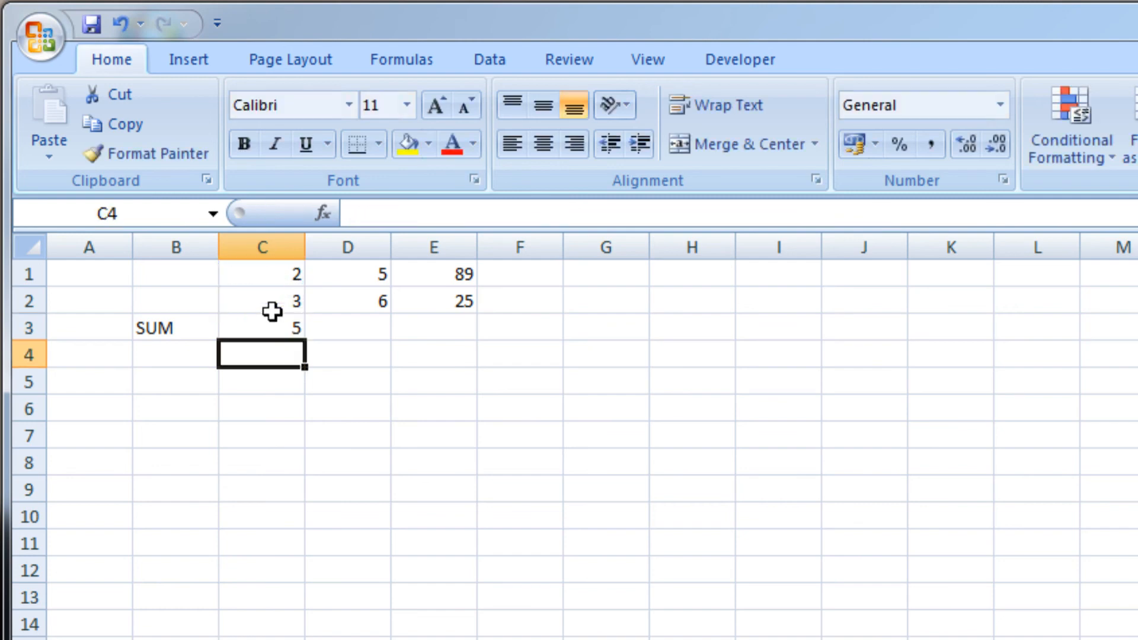
- Examine the cell references in the formula of C3 and compare them with the empty cell D3
click(268, 328)
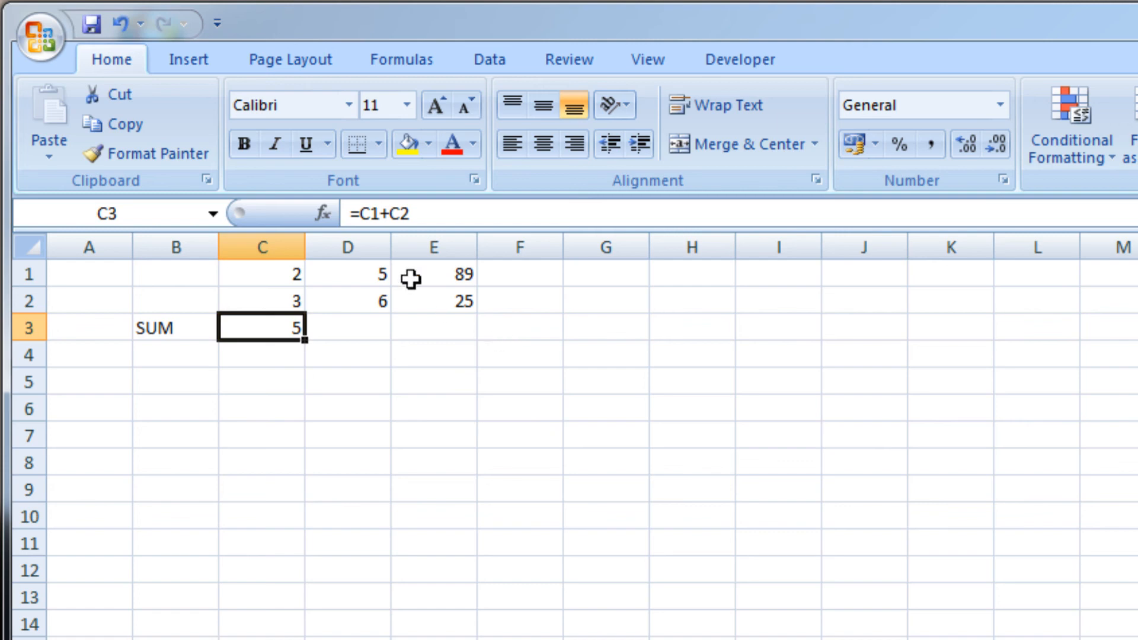
click(380, 214)
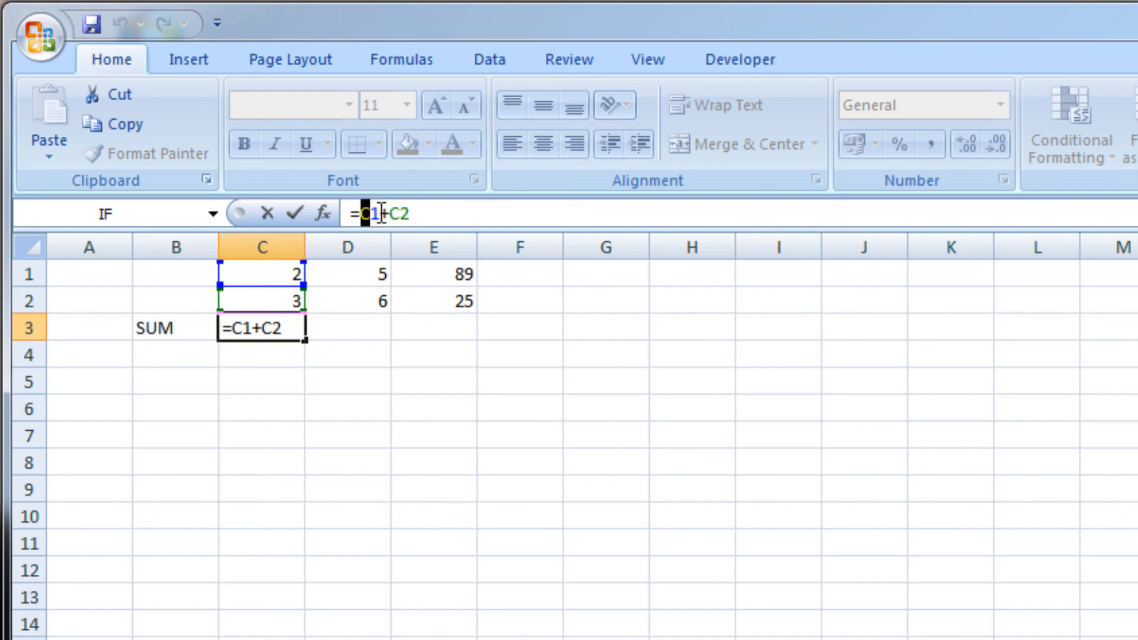
drag(398, 213, 390, 213)
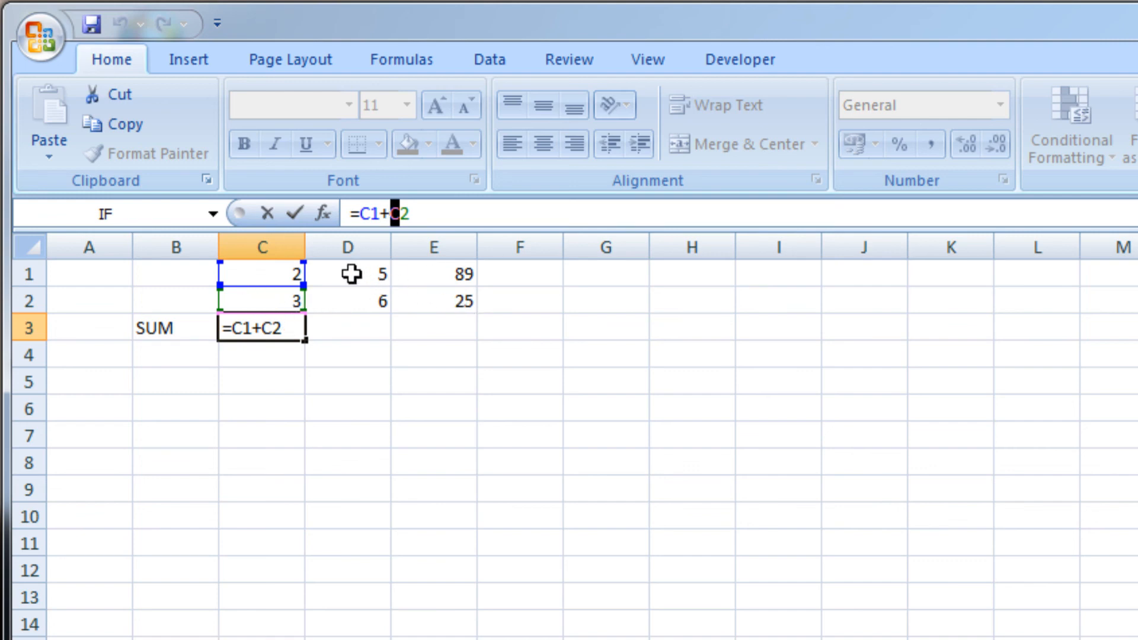
key(Return)
click(345, 320)
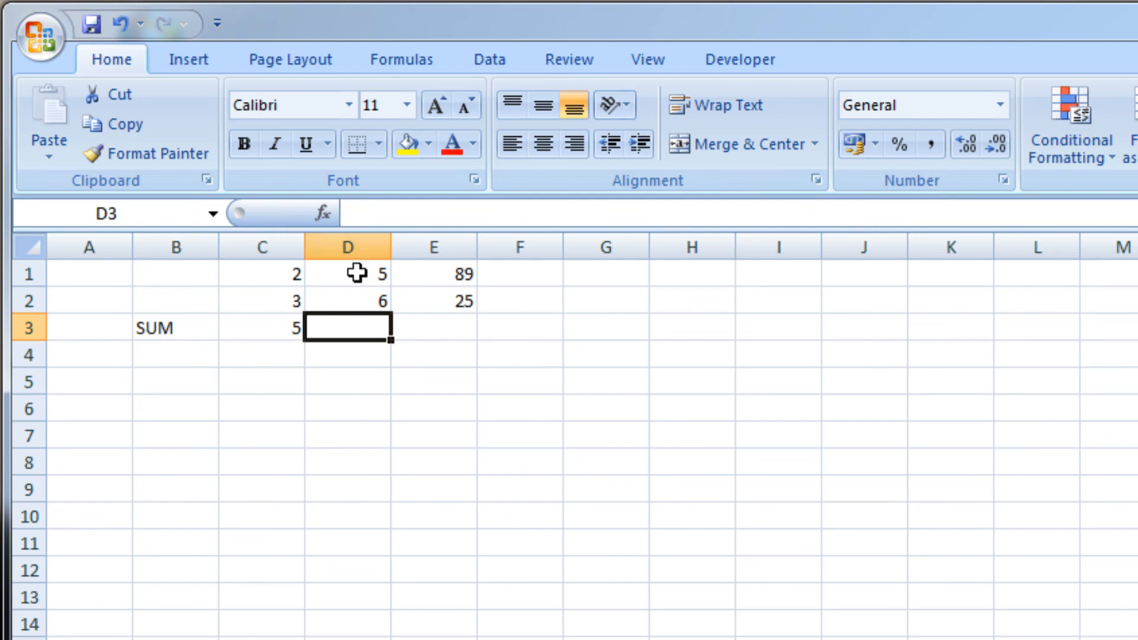
click(273, 323)
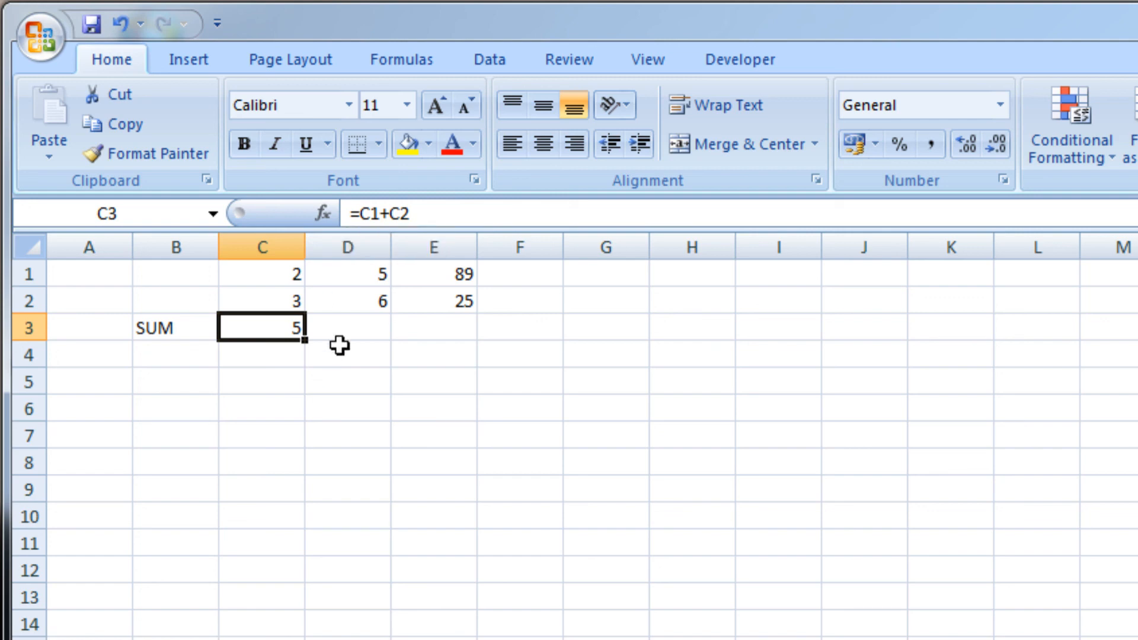
- Enter the formula =D1+D2 in cell D3
click(354, 320)
text(=)
click(372, 276)
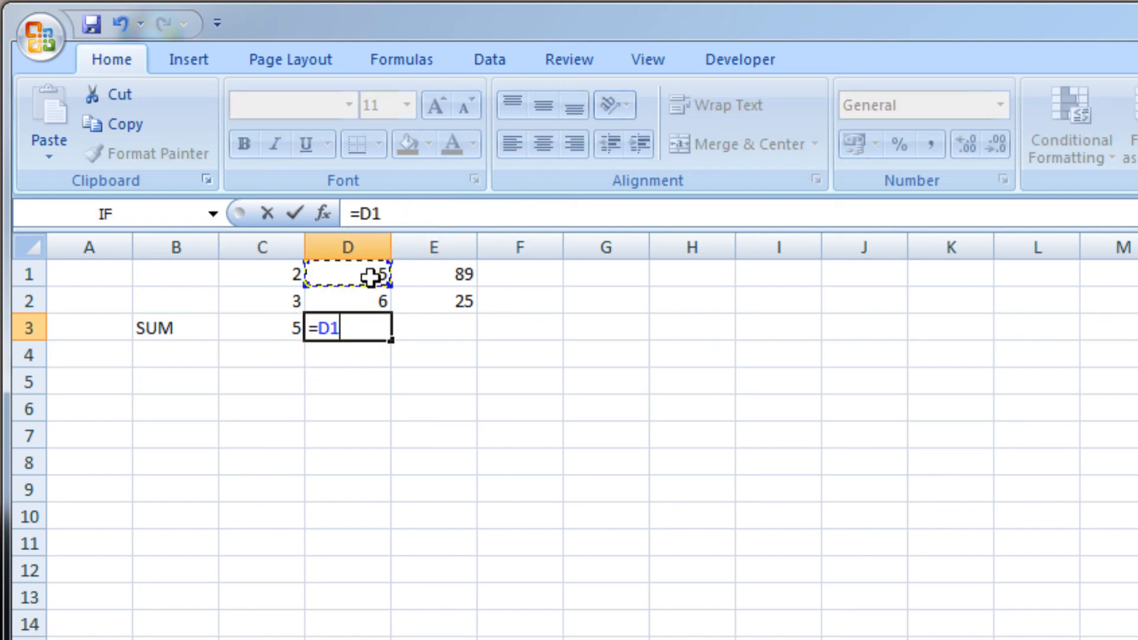
text(+)
click(339, 301)
key(Return)
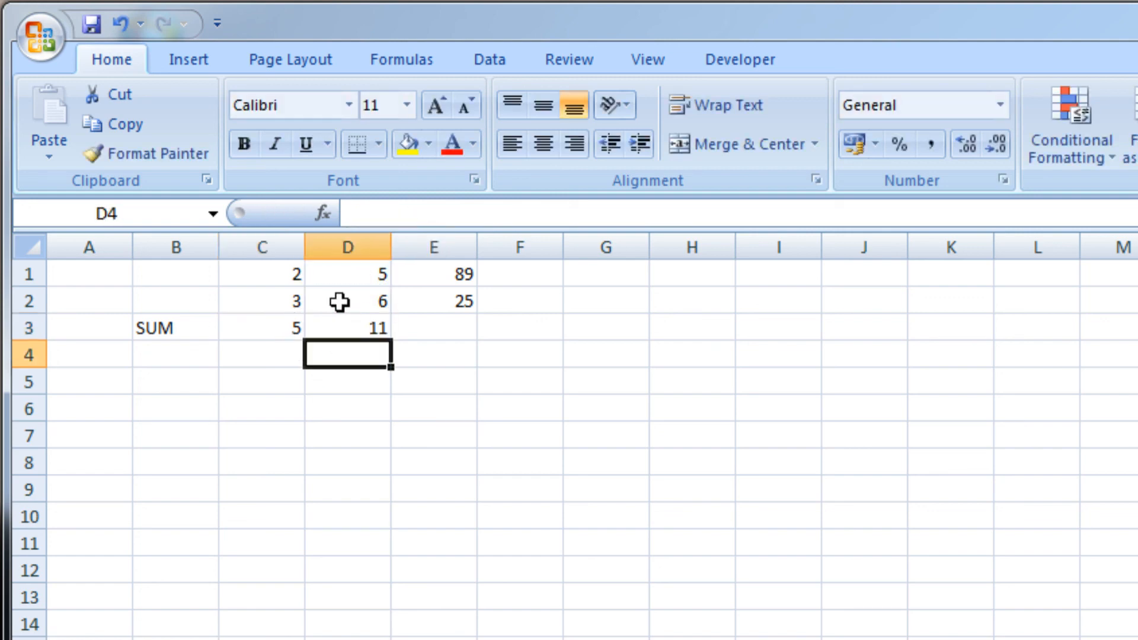
- Clear the formula from cell D3
click(363, 330)
key(BackSpace)
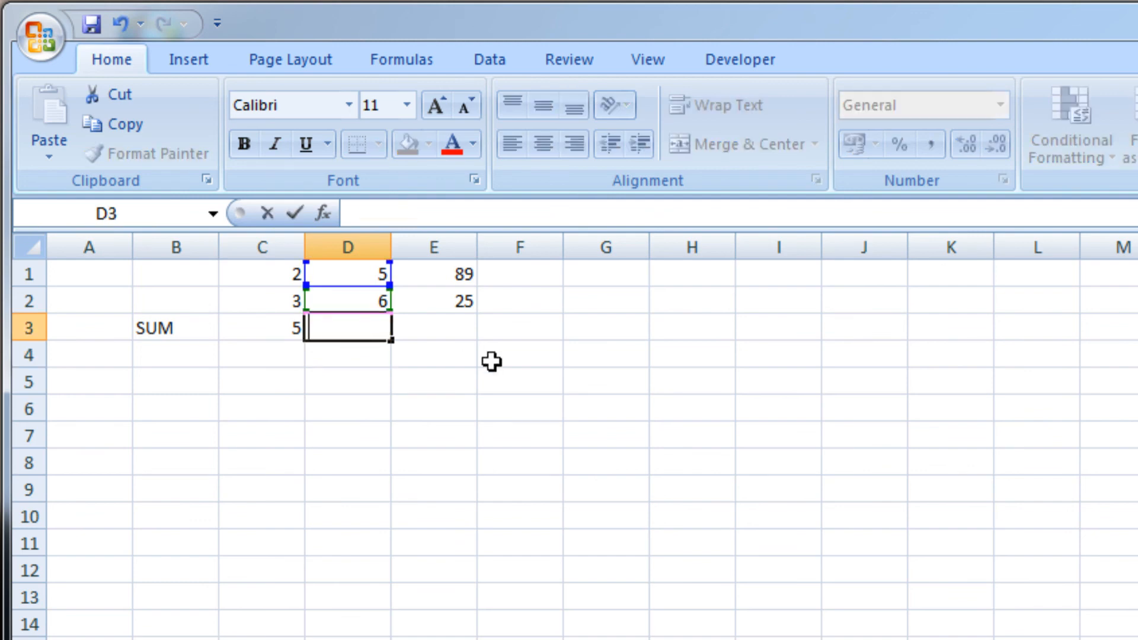
click(490, 363)
- Extend row 1 with the numbers 56, 567, 567 and 657 in cells F1 to I1
click(508, 280)
text(56)
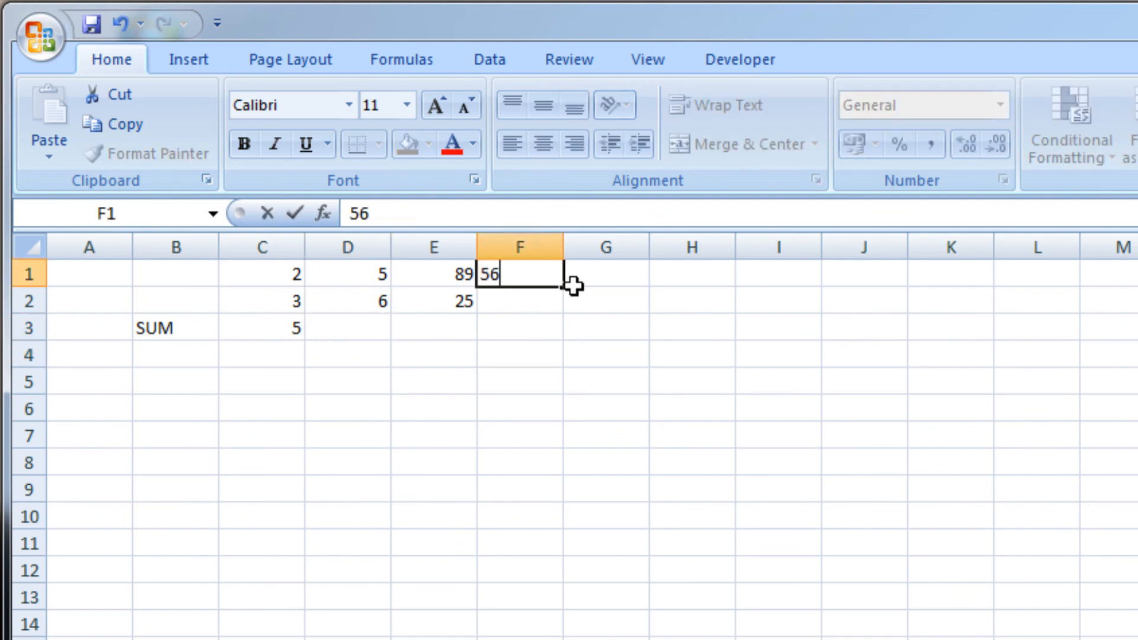
click(574, 285)
text(567)
click(744, 273)
text(657)
click(676, 274)
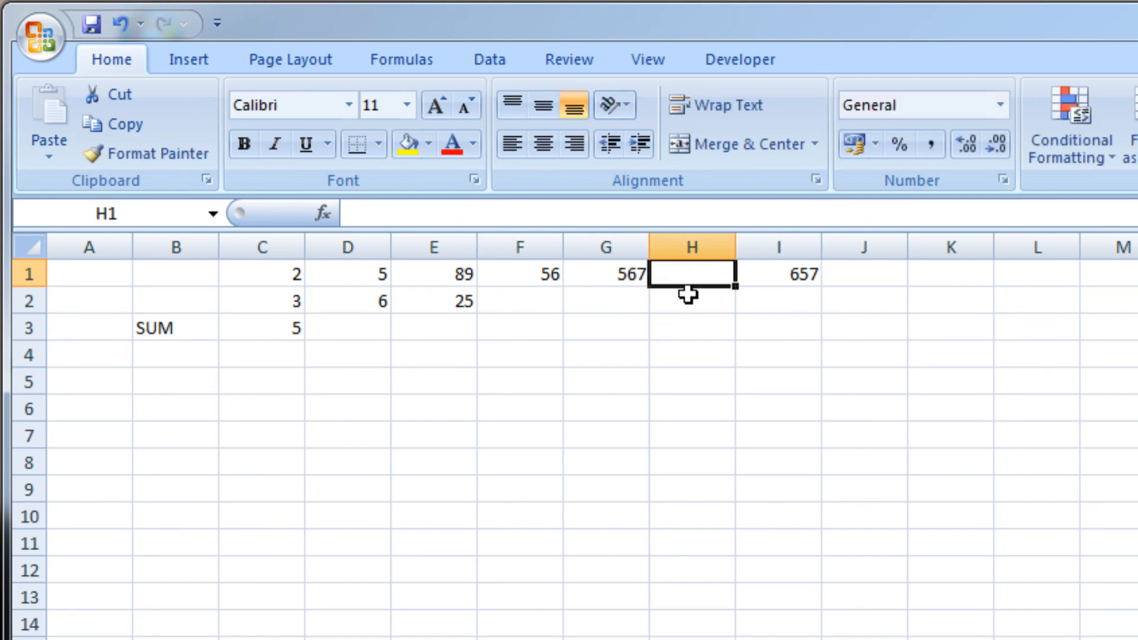
text(567)
click(685, 297)
- Extend row 2 with the numbers 345, 4, 65 and 657 in cells F2 to I2
click(546, 301)
text(345)
click(618, 302)
text(4)
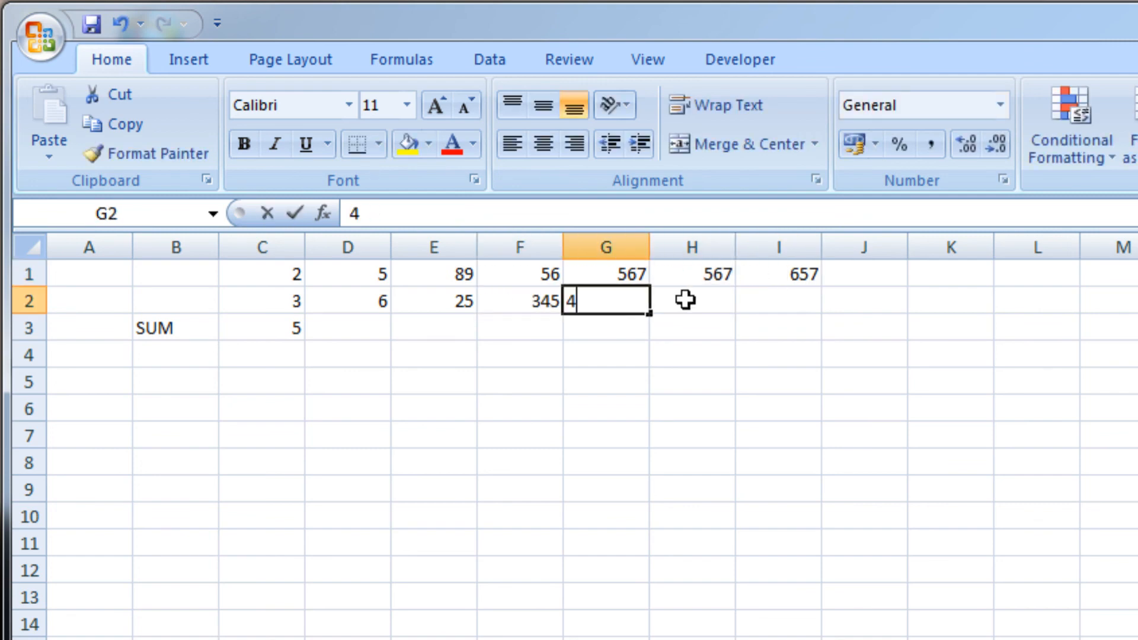
click(687, 300)
text(65)
click(780, 297)
text(657)
click(729, 355)
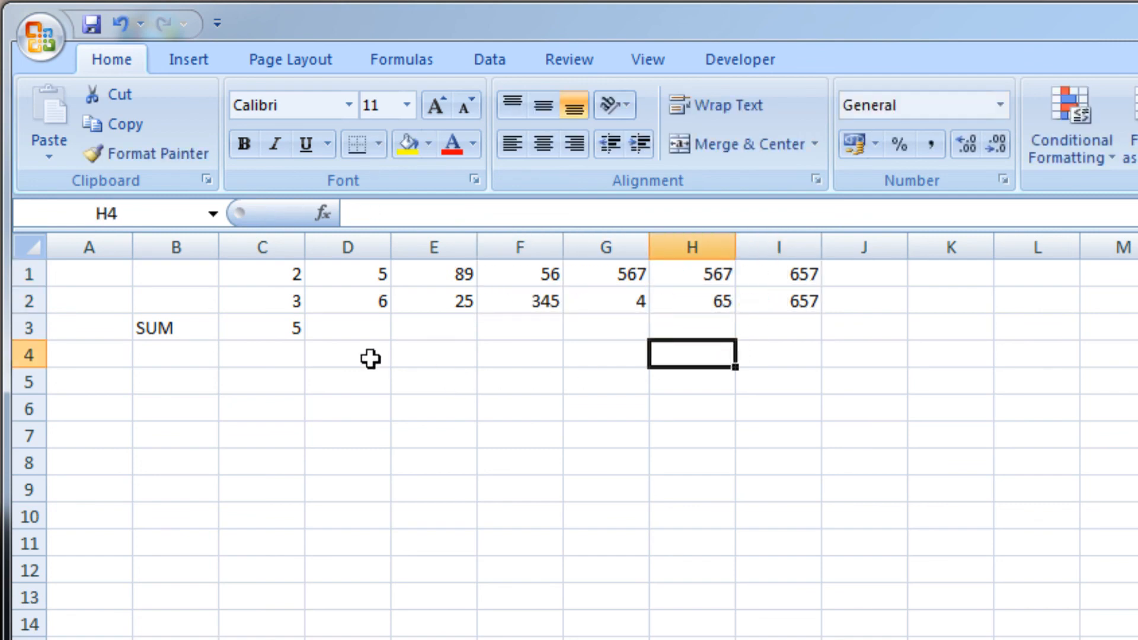
- Autofill the sum formula from C3 across row 3 to I3
click(272, 327)
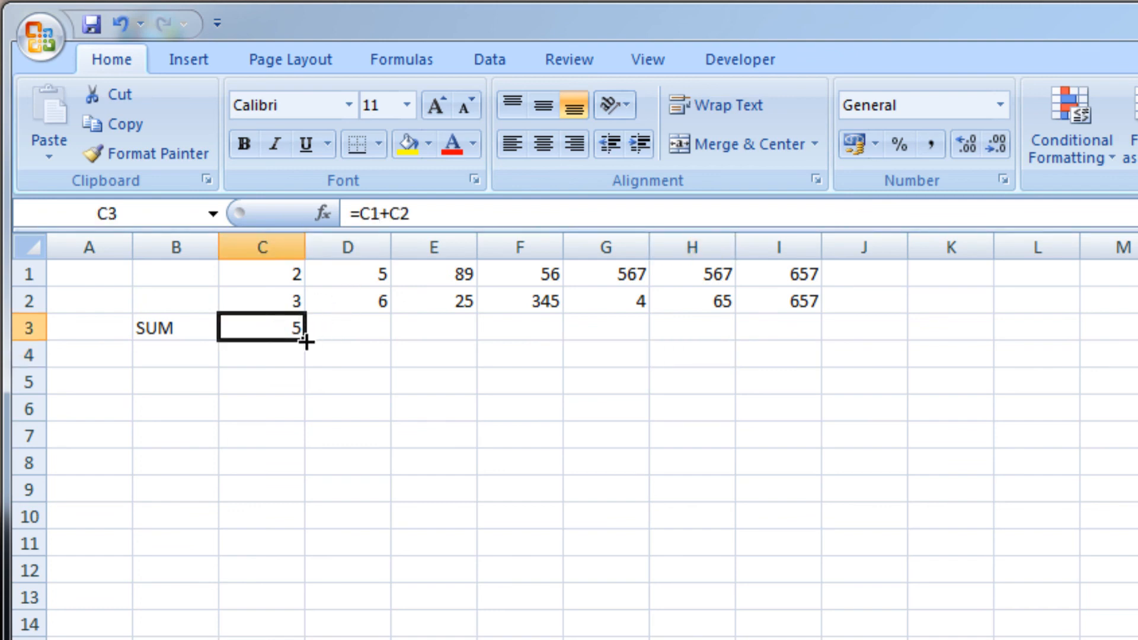
drag(344, 342, 813, 335)
click(549, 418)
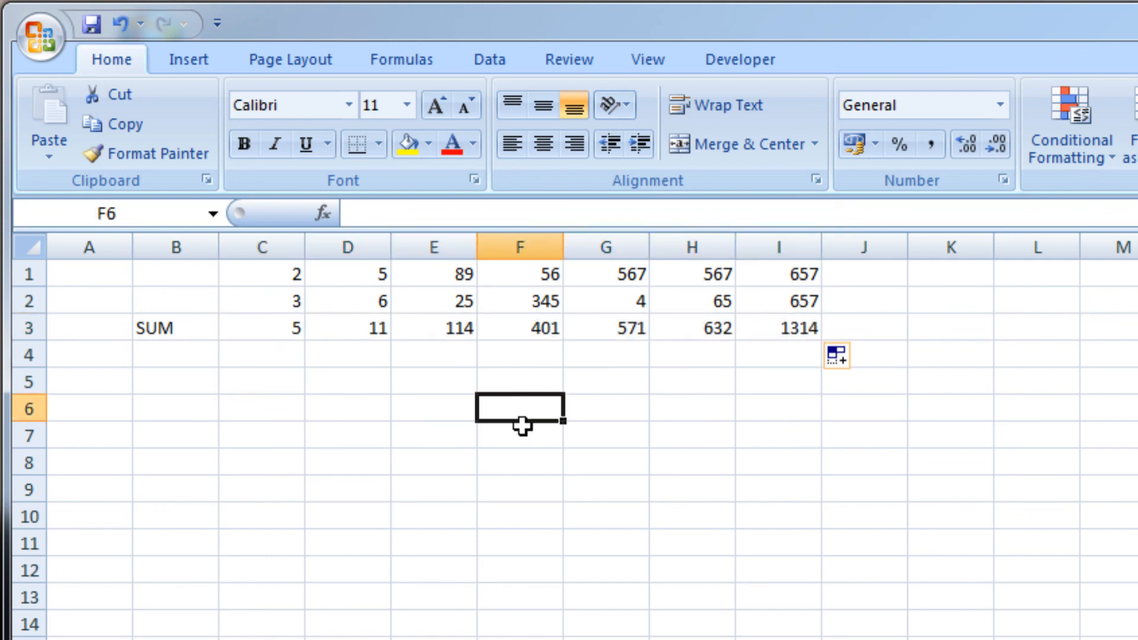
- Check the autofilled formulas in cells D3 to I3 one after another
click(361, 329)
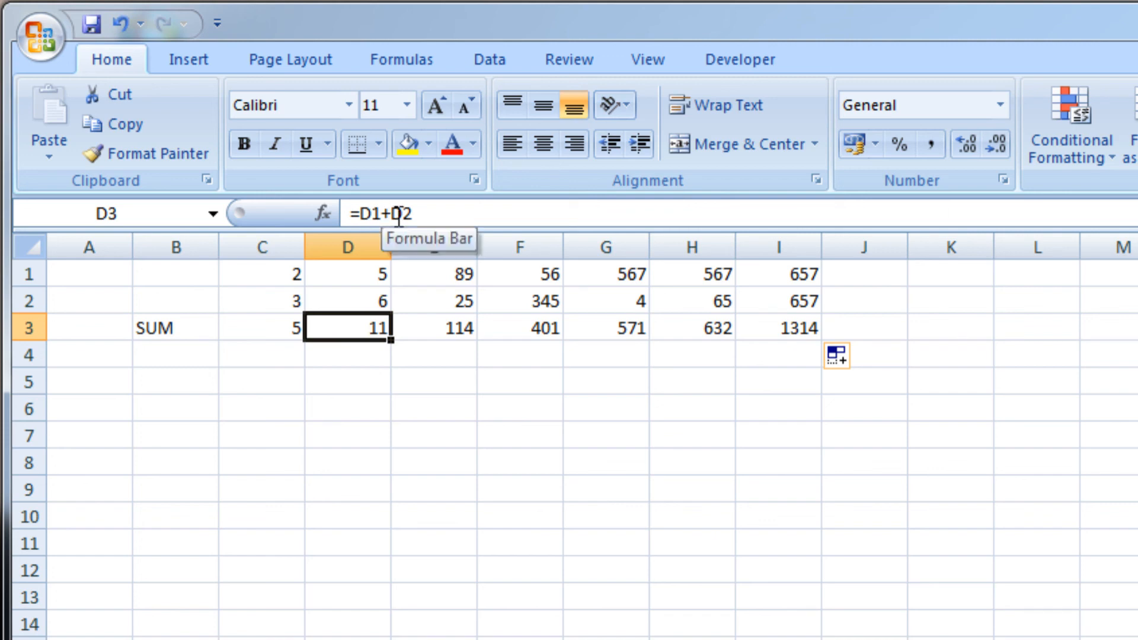
click(442, 323)
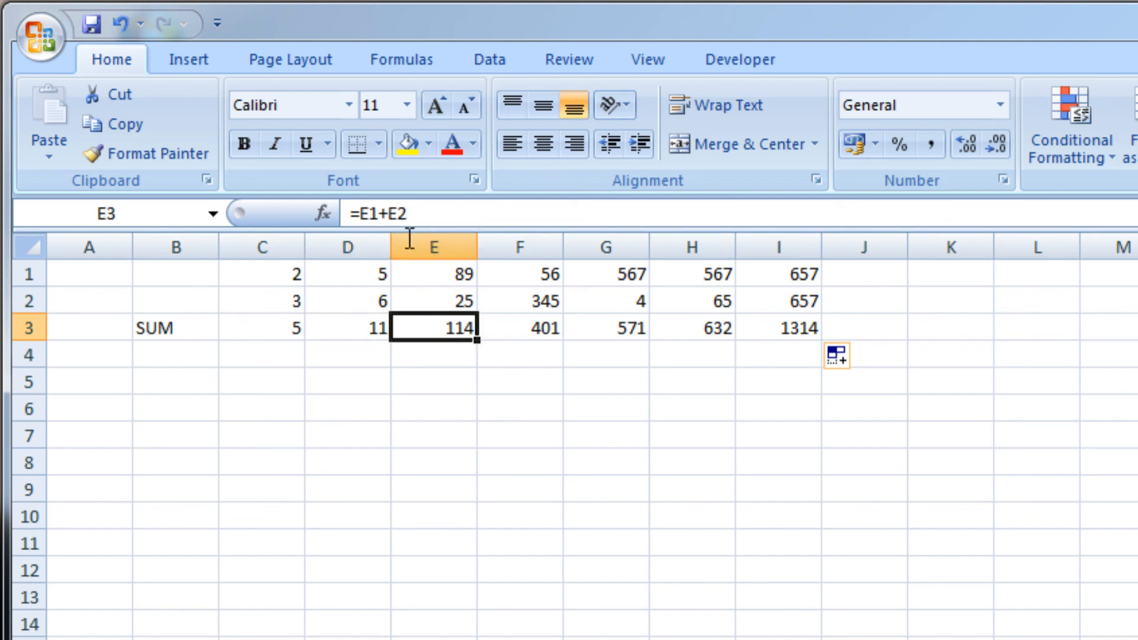
click(517, 327)
click(615, 330)
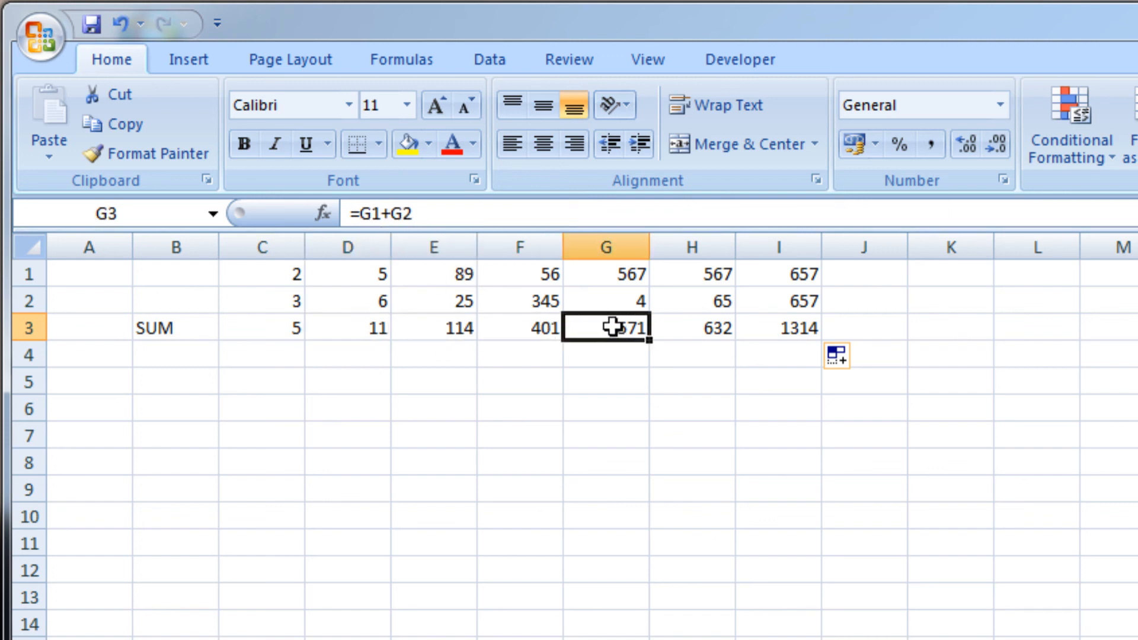
click(674, 320)
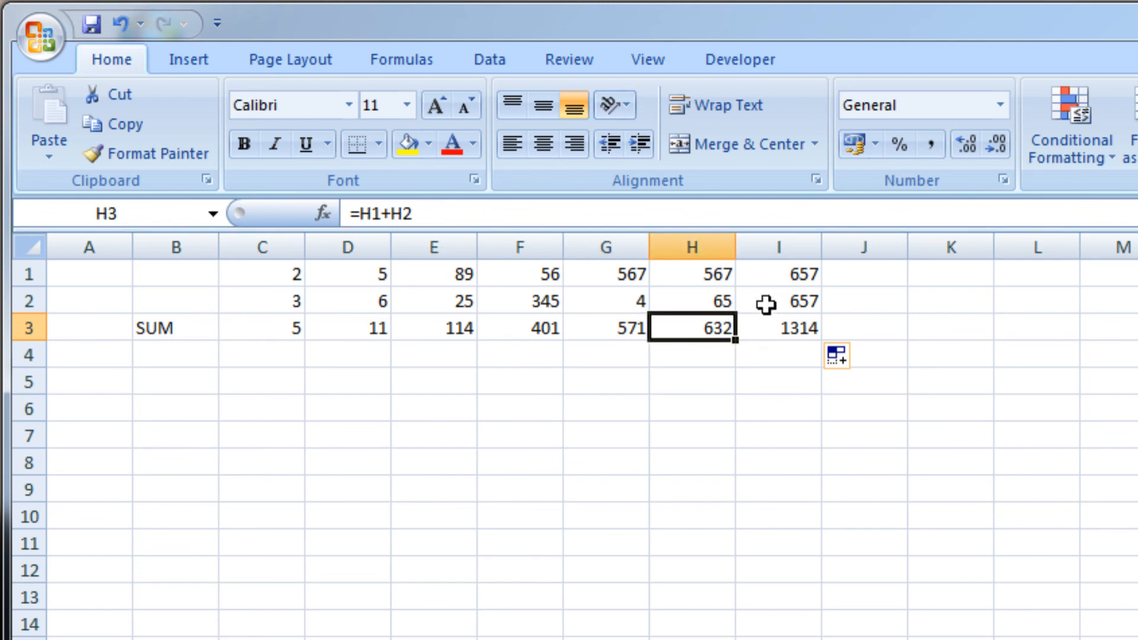
click(776, 326)
click(500, 379)
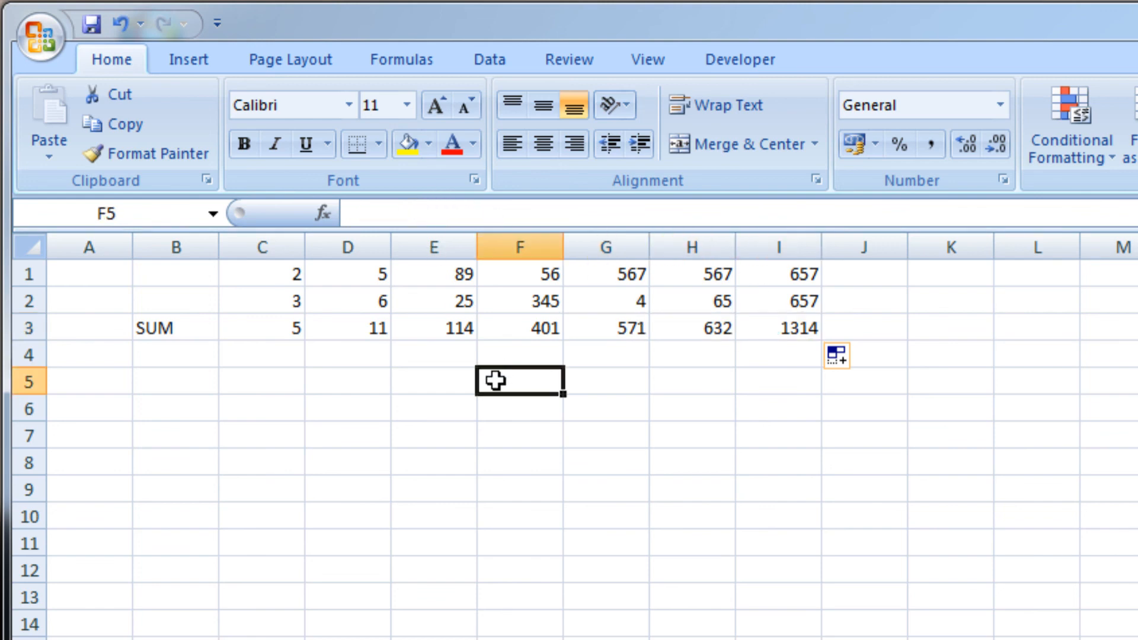
- Delete the contents of cells C1 to C3 and D1 to D3 one cell at a time
click(293, 274)
key(BackSpace)
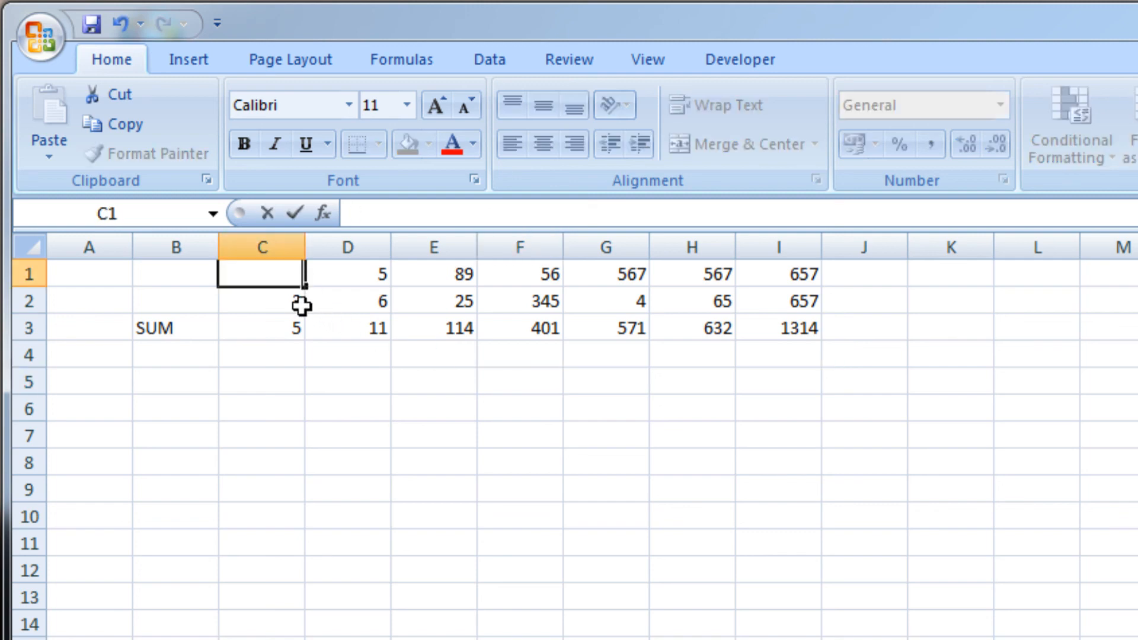
click(301, 306)
key(BackSpace)
click(289, 327)
key(BackSpace)
click(349, 327)
key(BackSpace)
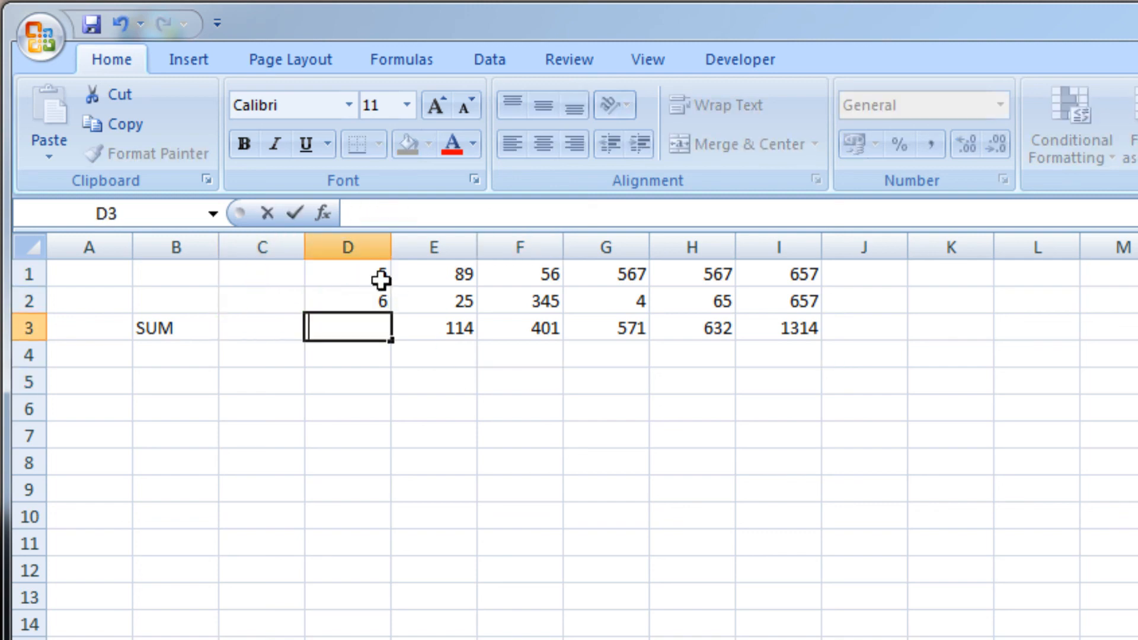
click(380, 280)
key(BackSpace)
click(364, 301)
key(BackSpace)
- Delete the contents of cells E1 to E3 and F1 to F3 one cell at a time
click(444, 298)
key(BackSpace)
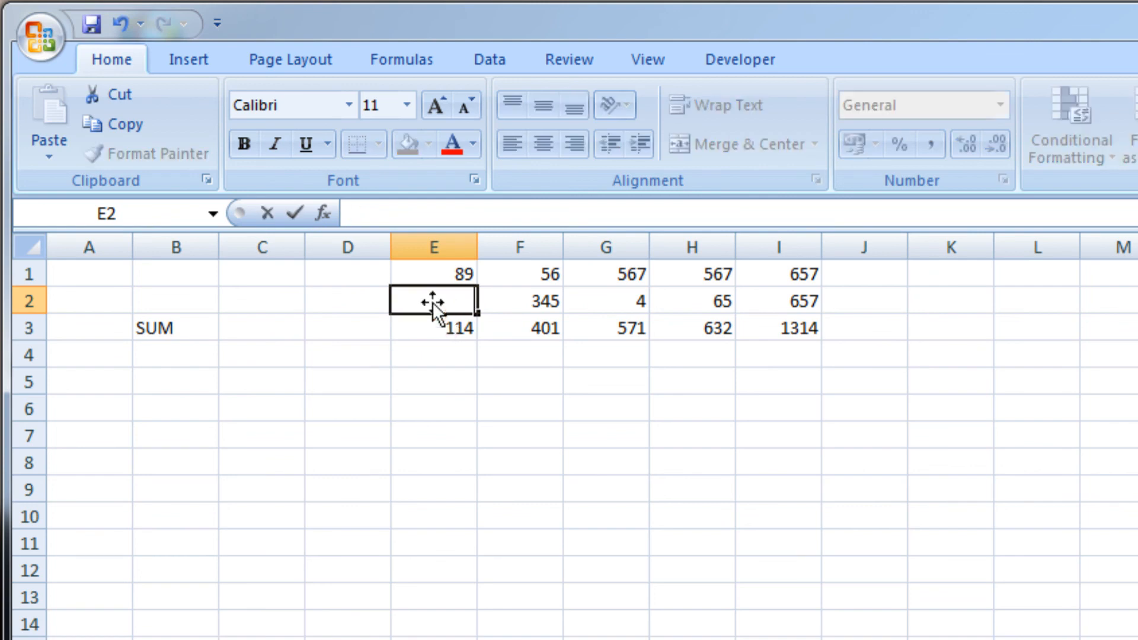
click(438, 324)
key(BackSpace)
click(460, 275)
key(BackSpace)
click(532, 273)
key(BackSpace)
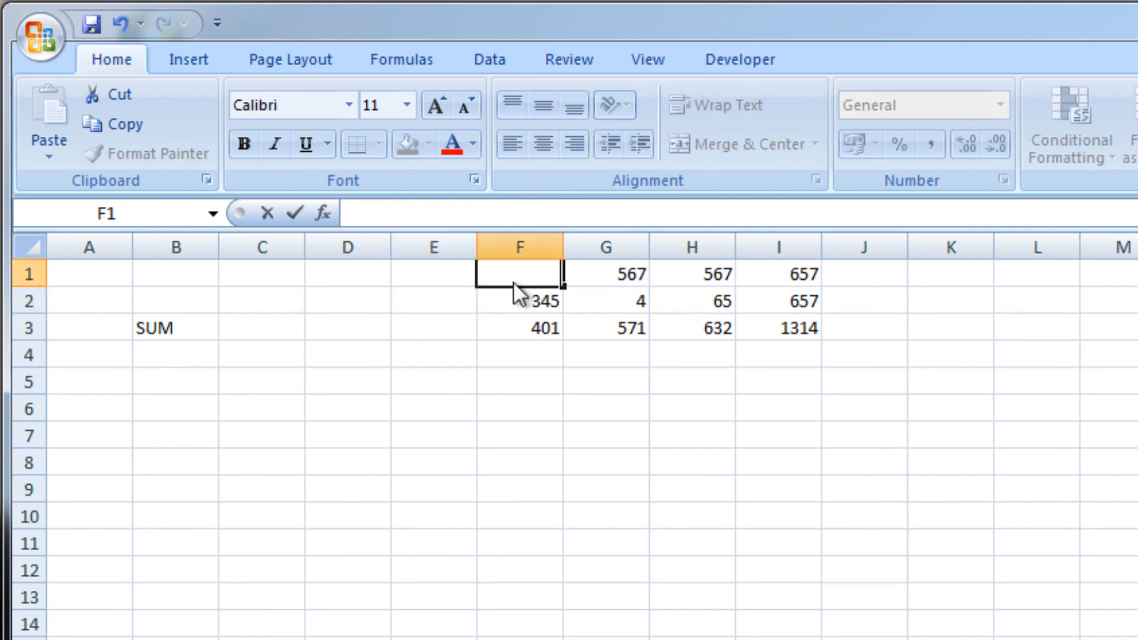
click(522, 301)
key(BackSpace)
click(530, 325)
key(BackSpace)
- Delete the contents of cells G1 to G3 and H1 one cell at a time
click(634, 325)
key(BackSpace)
click(635, 299)
key(BackSpace)
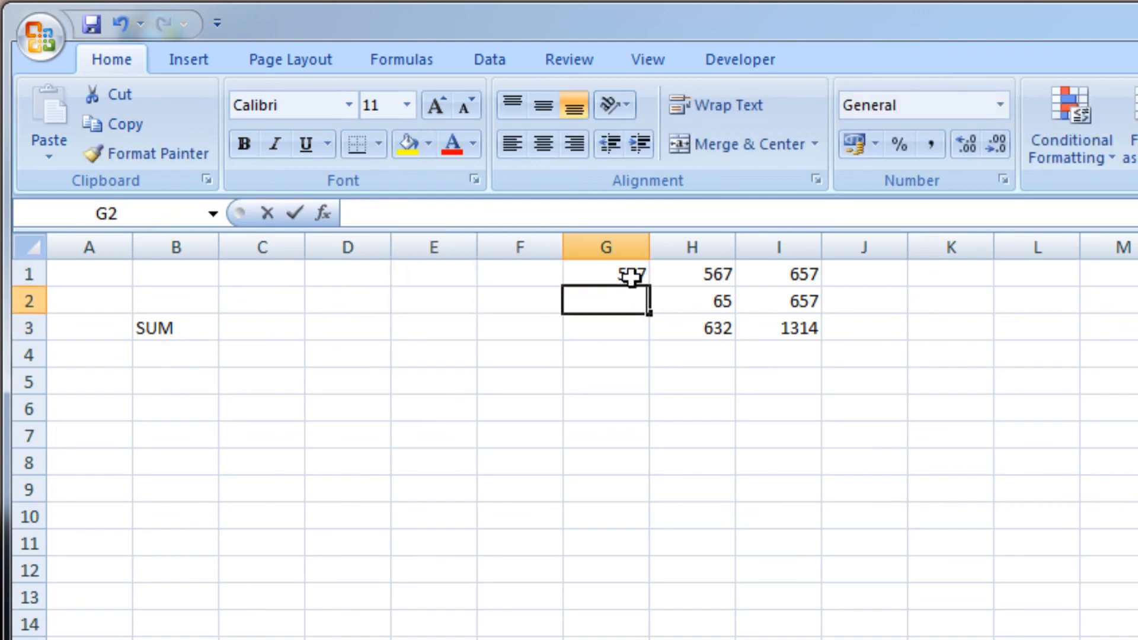
click(632, 276)
key(BackSpace)
click(698, 277)
key(BackSpace)
click(717, 307)
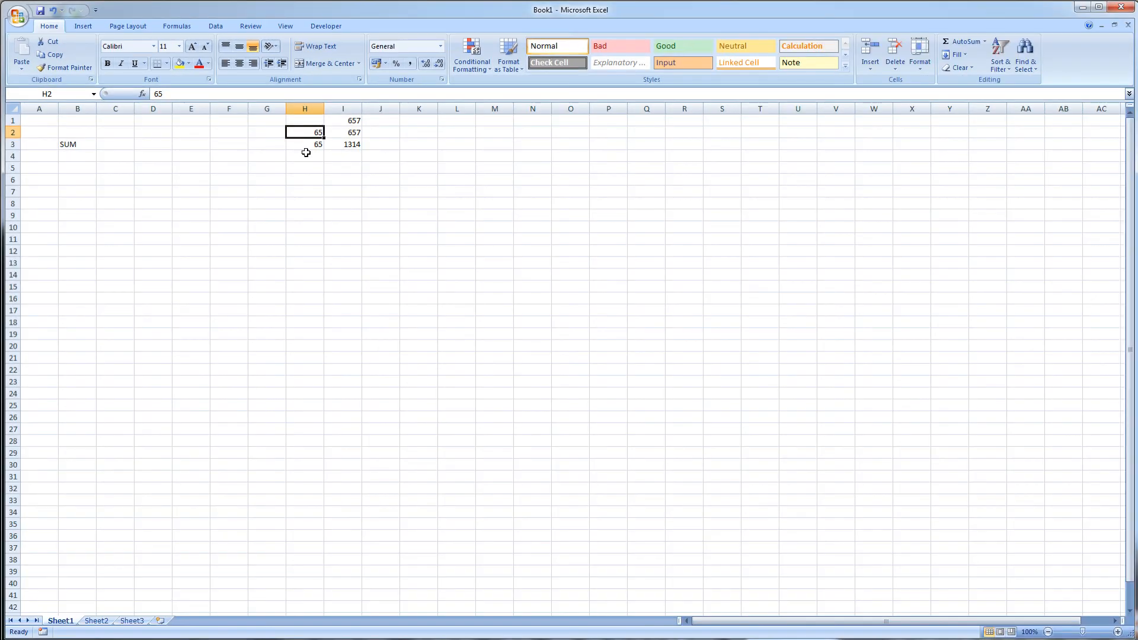
- Erase everything left in the range A1 to J5 at once with Clear Contents
click(331, 168)
click(349, 160)
drag(388, 169, 27, 120)
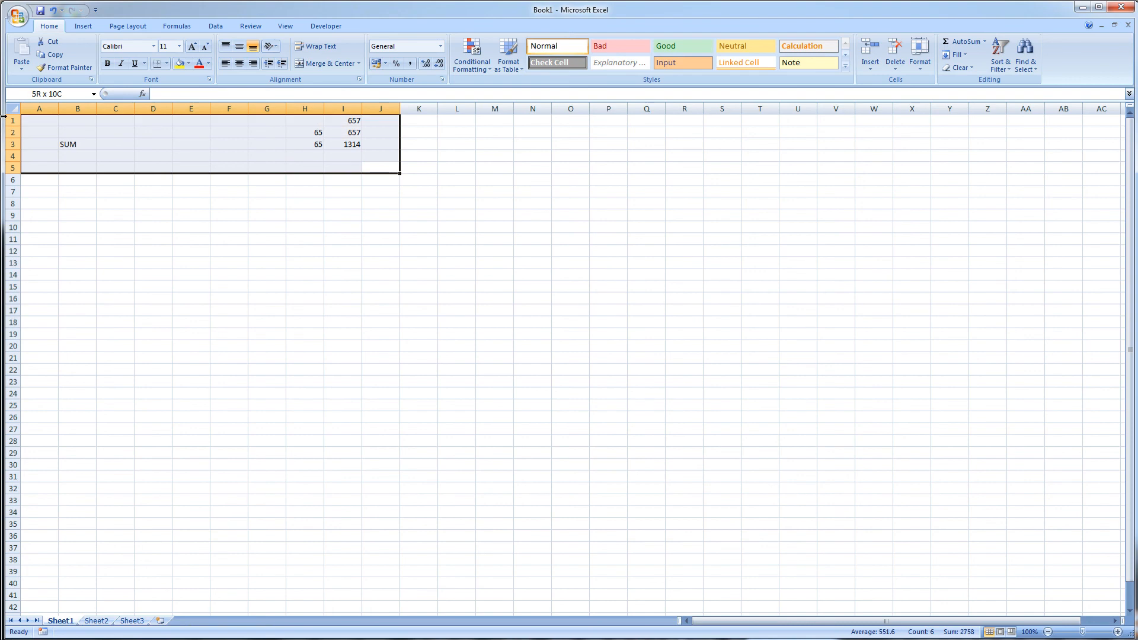
click(965, 69)
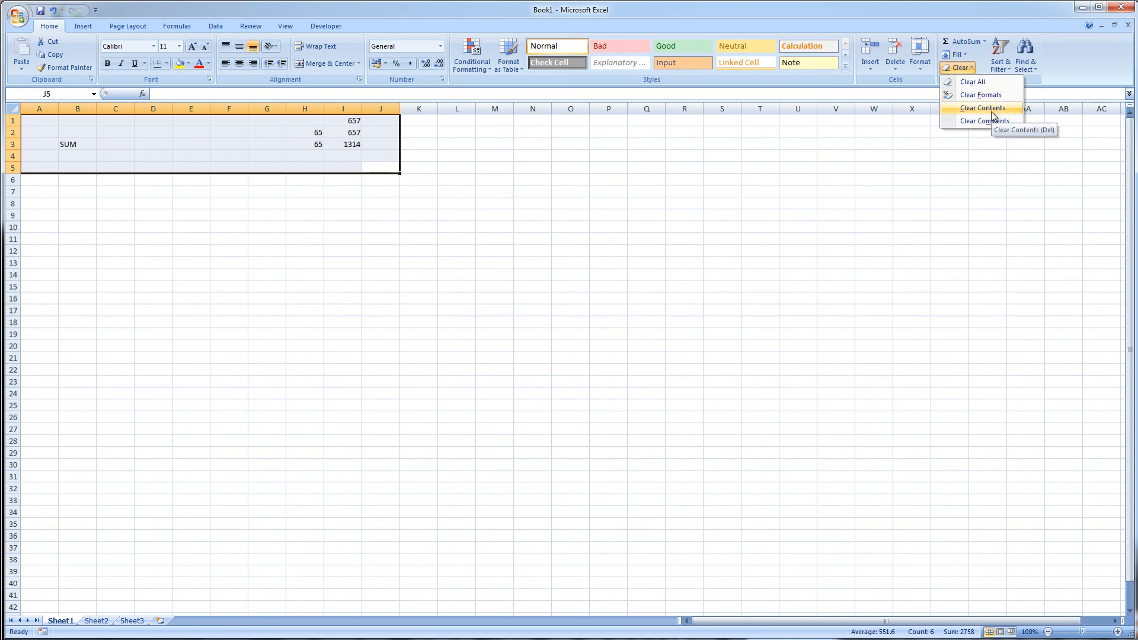
click(983, 108)
click(346, 238)
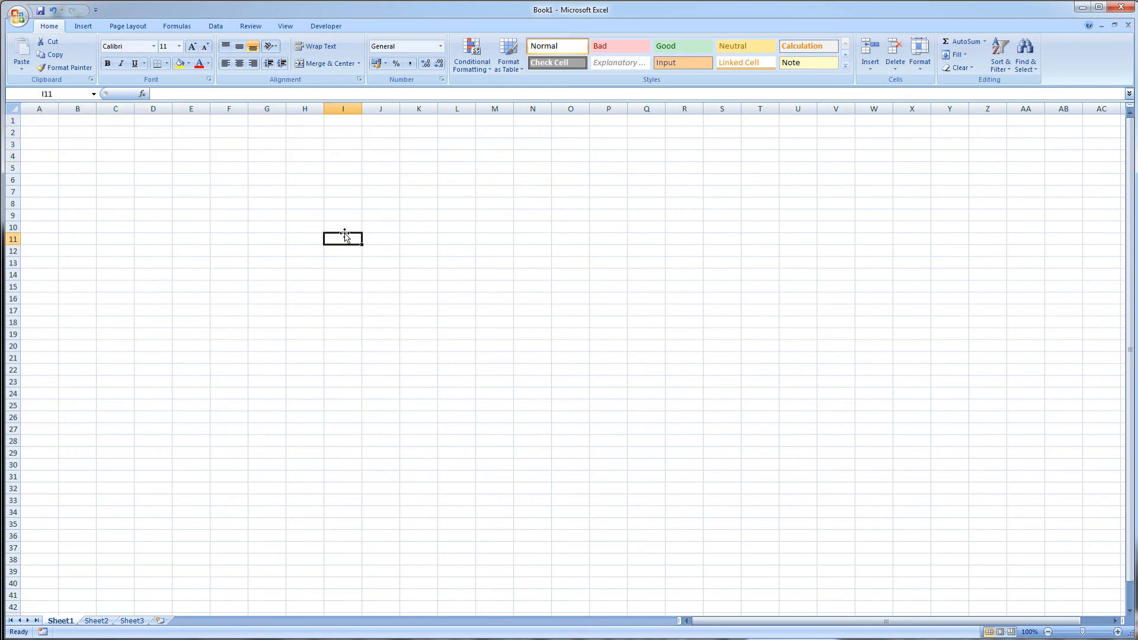
click(107, 151)
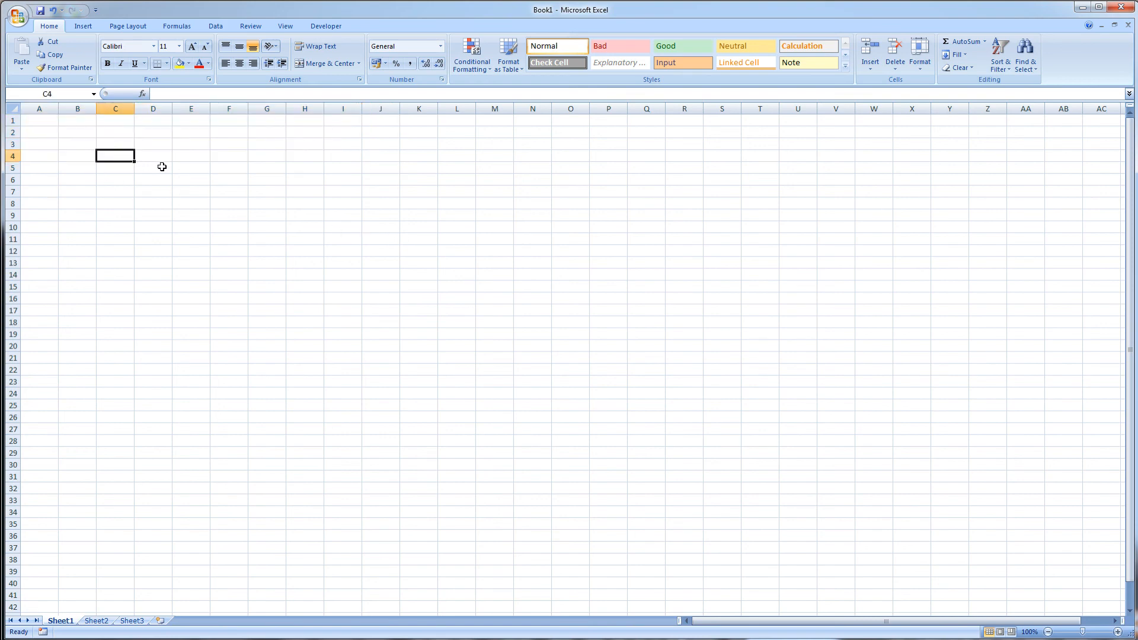